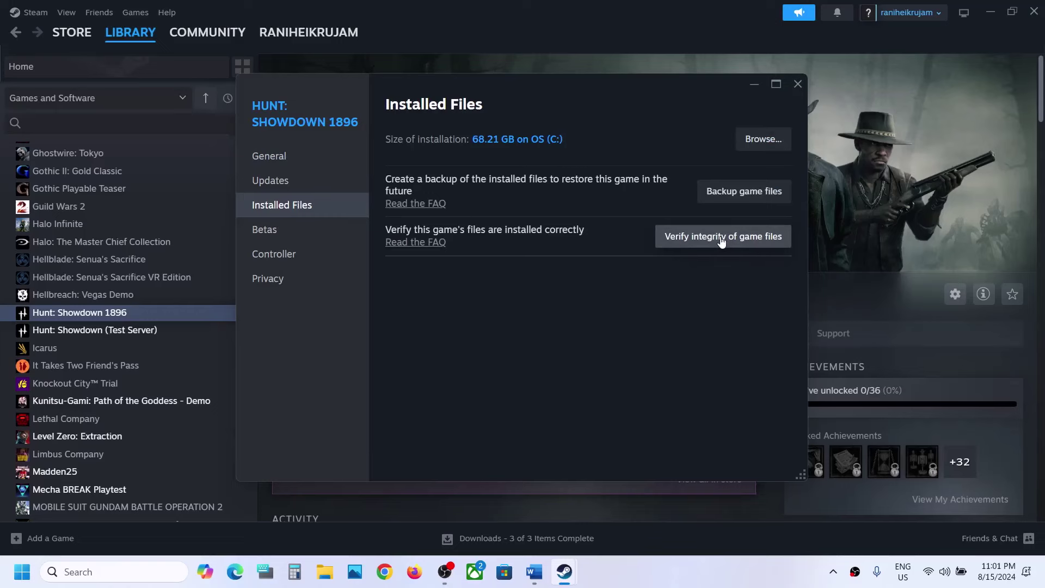
Step: Close the game's properties and read Step 2 in the Word document about allowing the game exe through antivirus, controlled folder access and firewall
click(798, 83)
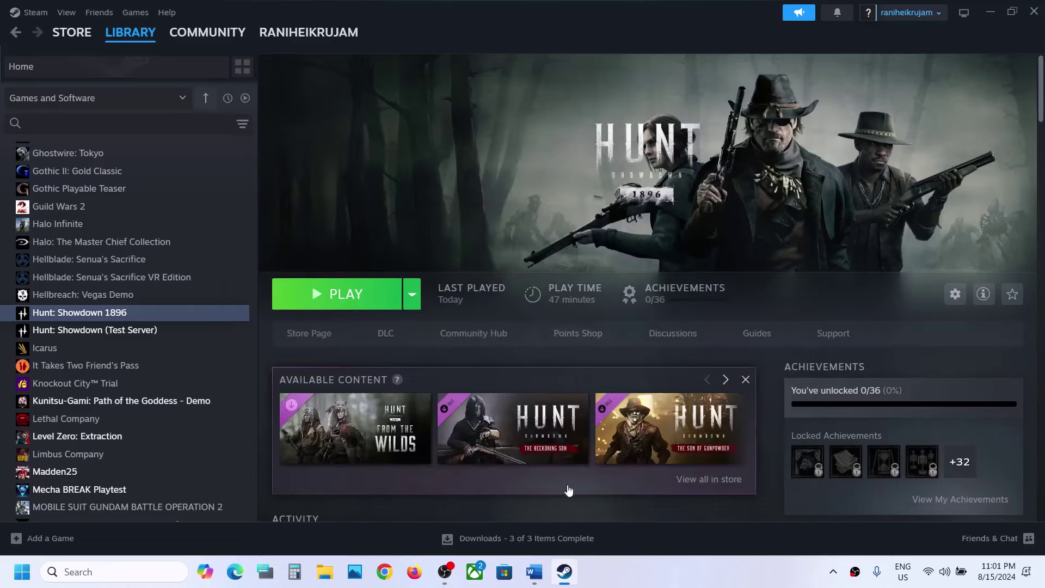
click(543, 583)
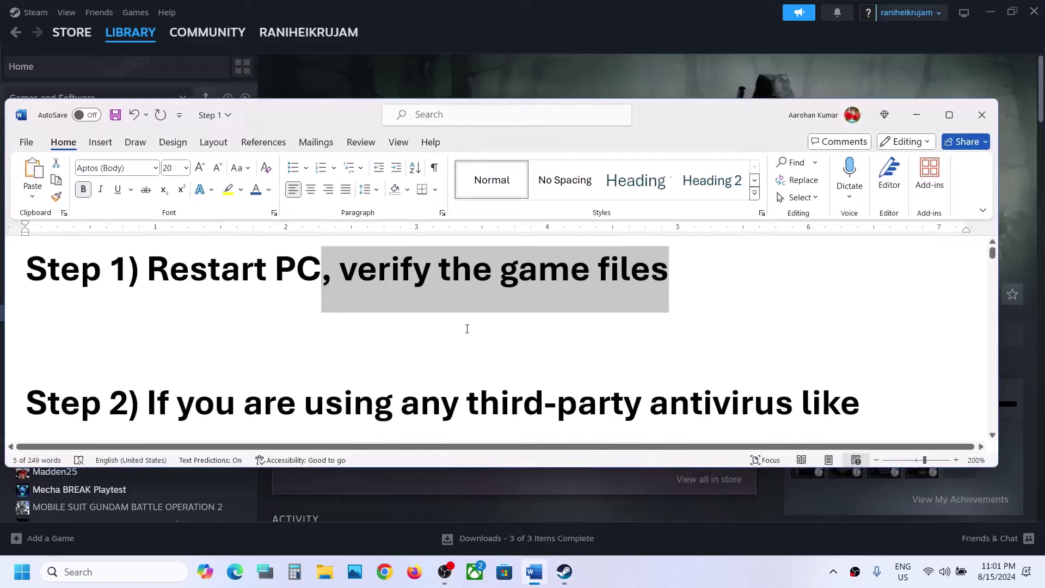
scroll(467, 328, down, 2)
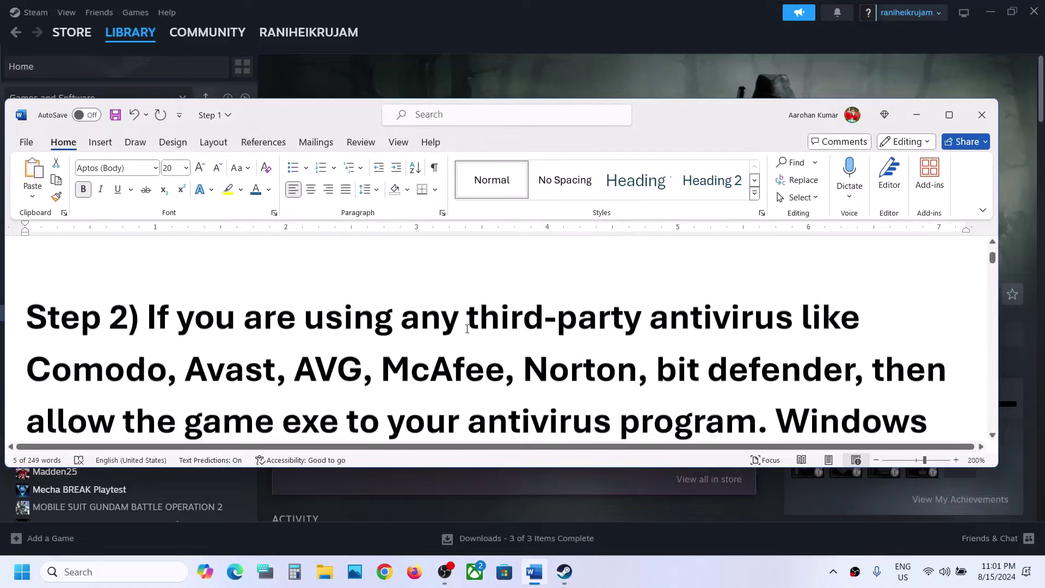
click(949, 116)
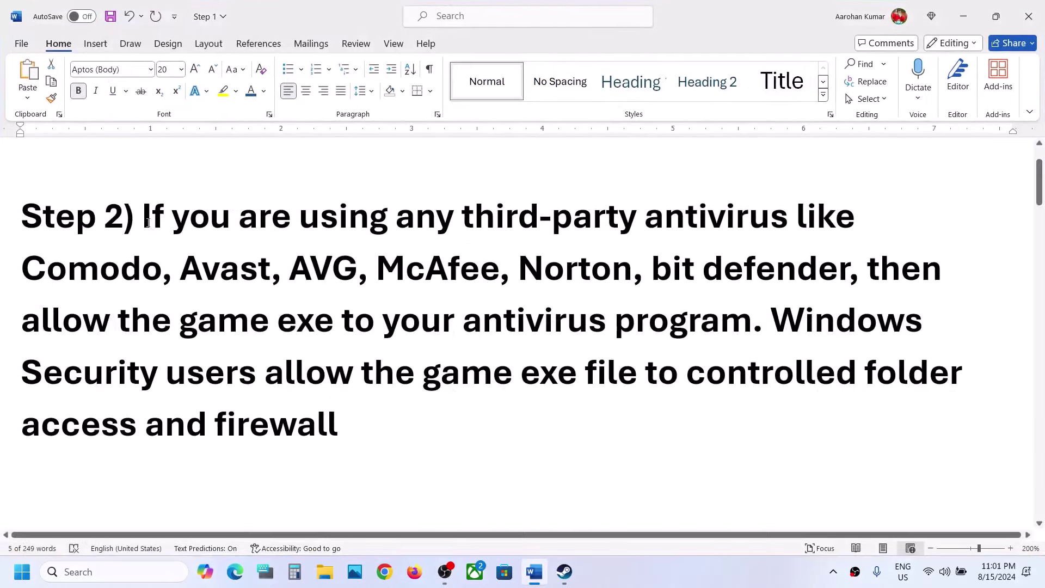
drag(147, 222, 846, 271)
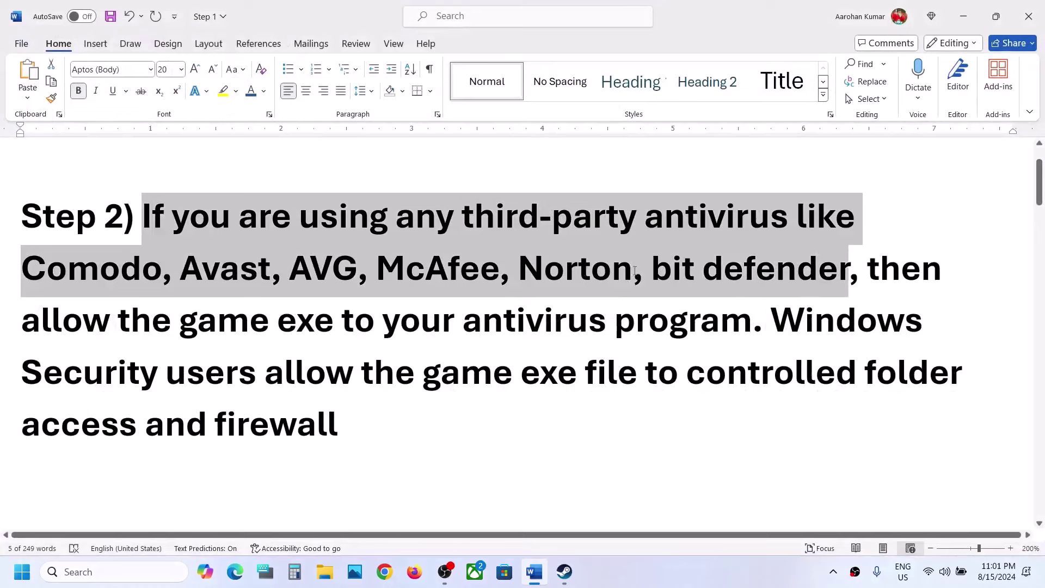
drag(635, 270, 752, 321)
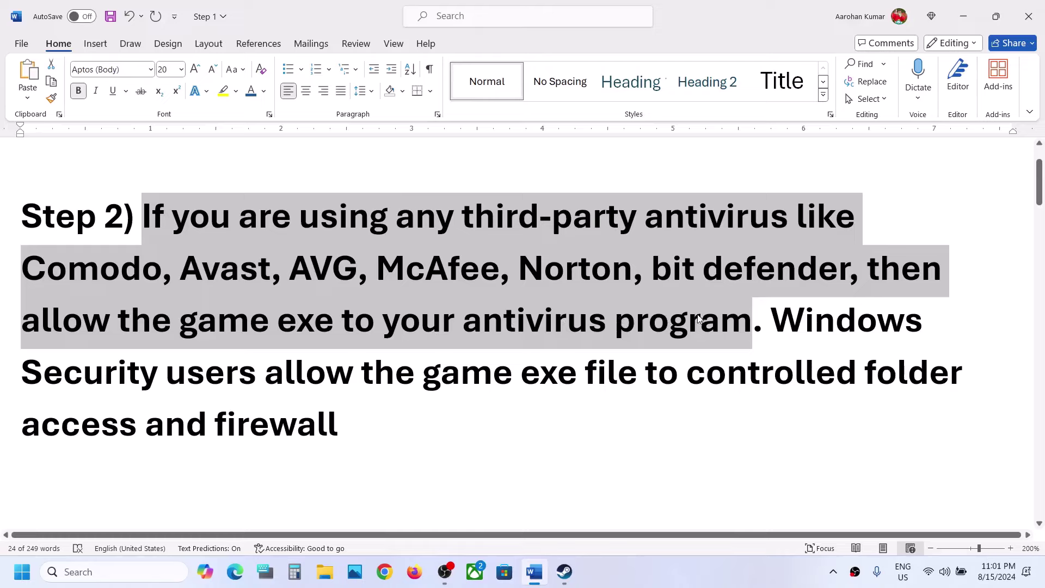
drag(775, 322, 815, 376)
click(964, 17)
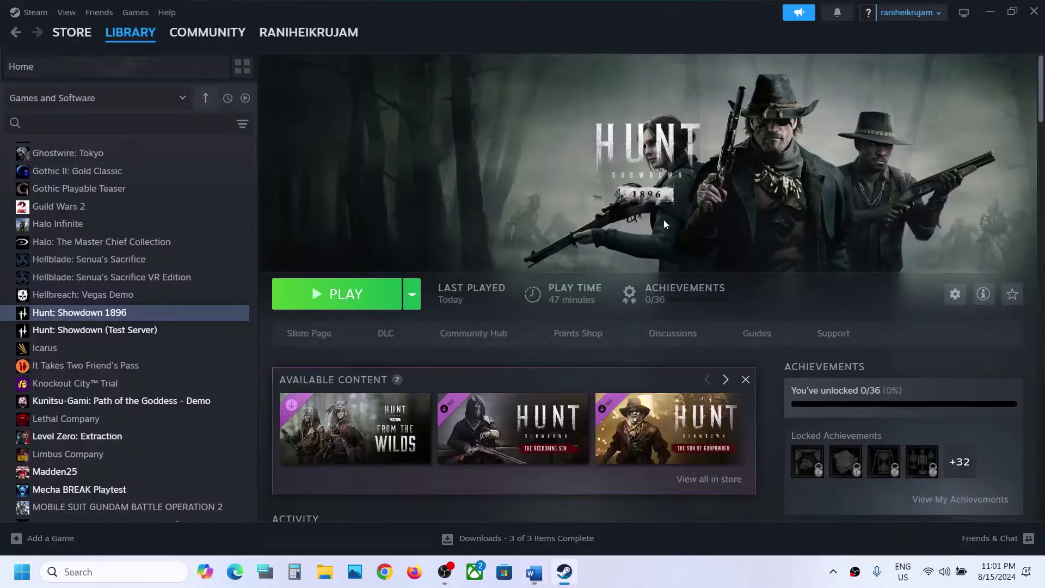
Step: Open the list of apps allowed through Controlled folder access under Ransomware protection in Windows Security, starting from Windows Settings
key(super+i)
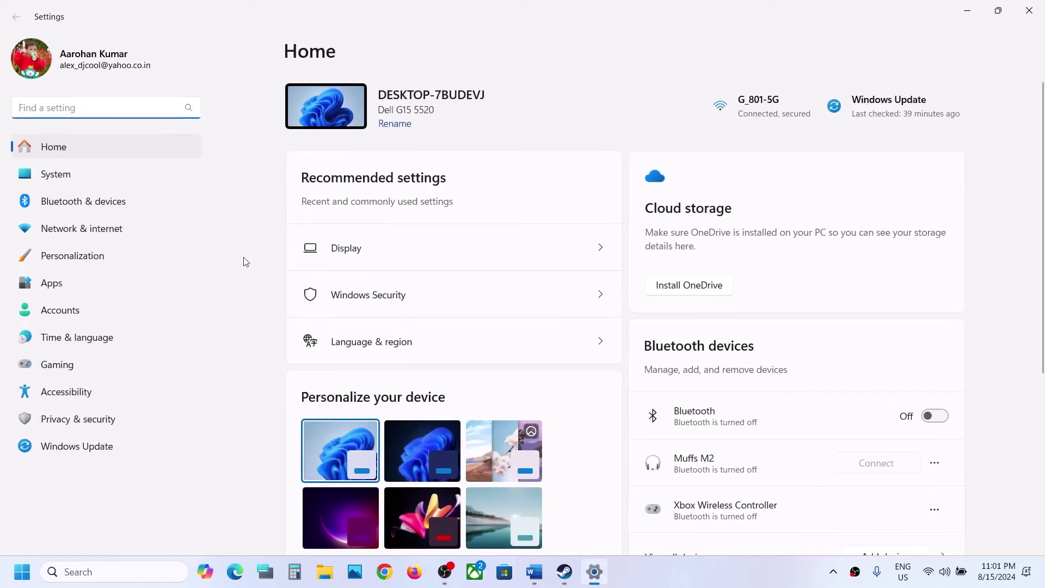
click(62, 425)
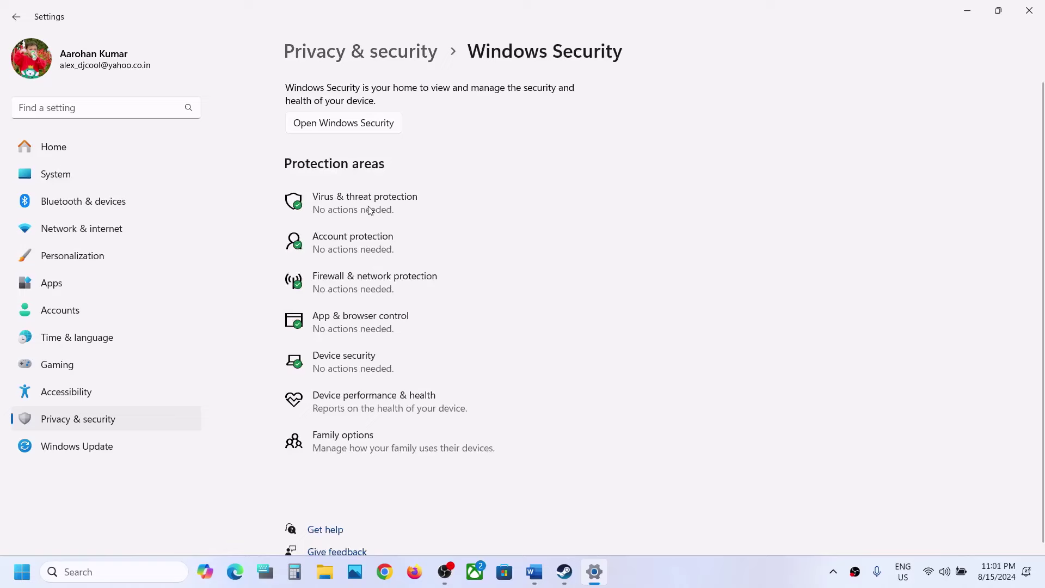
click(369, 210)
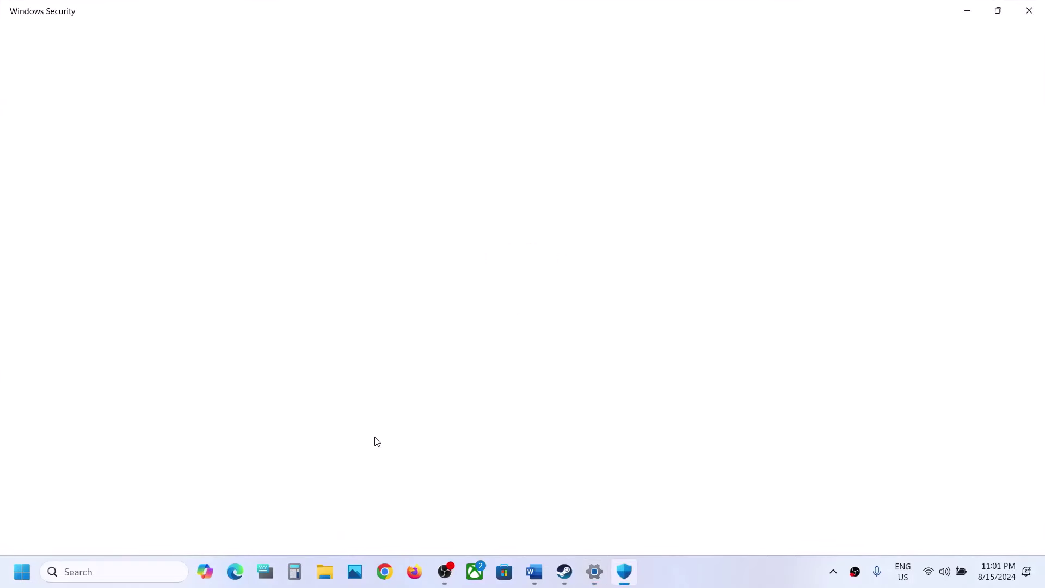
scroll(373, 438, down, 3)
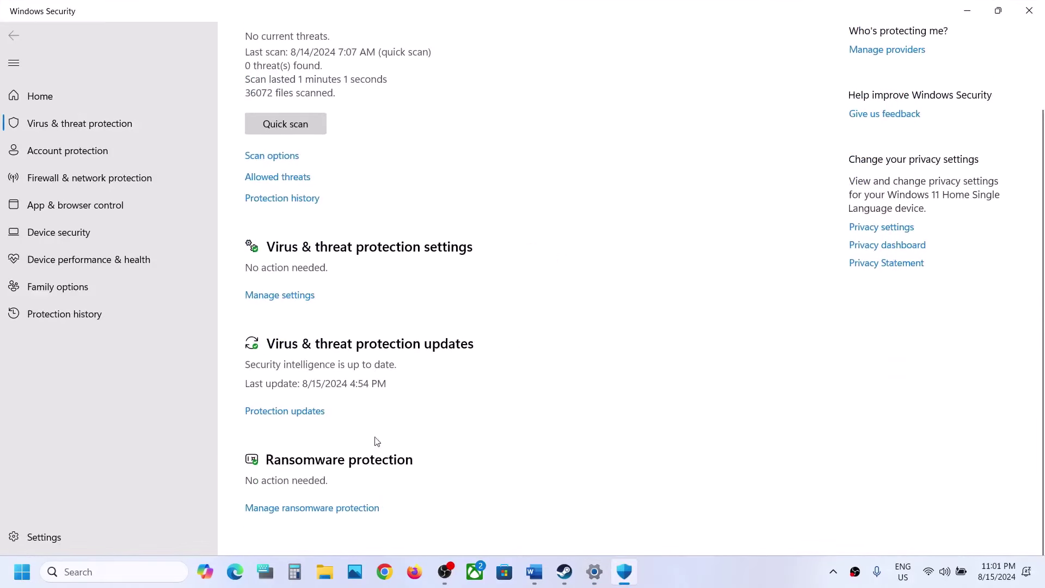
click(331, 510)
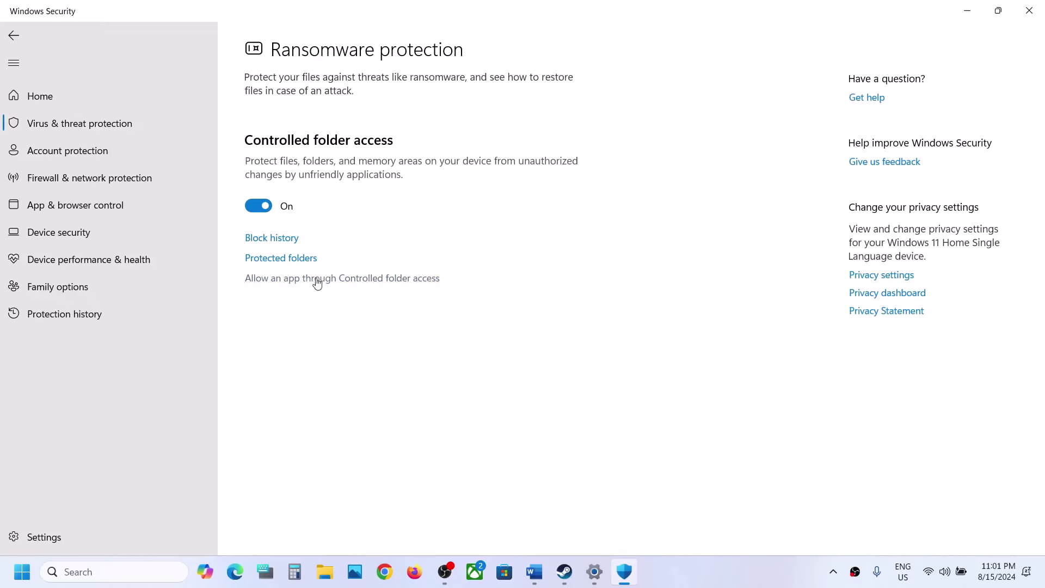
click(317, 279)
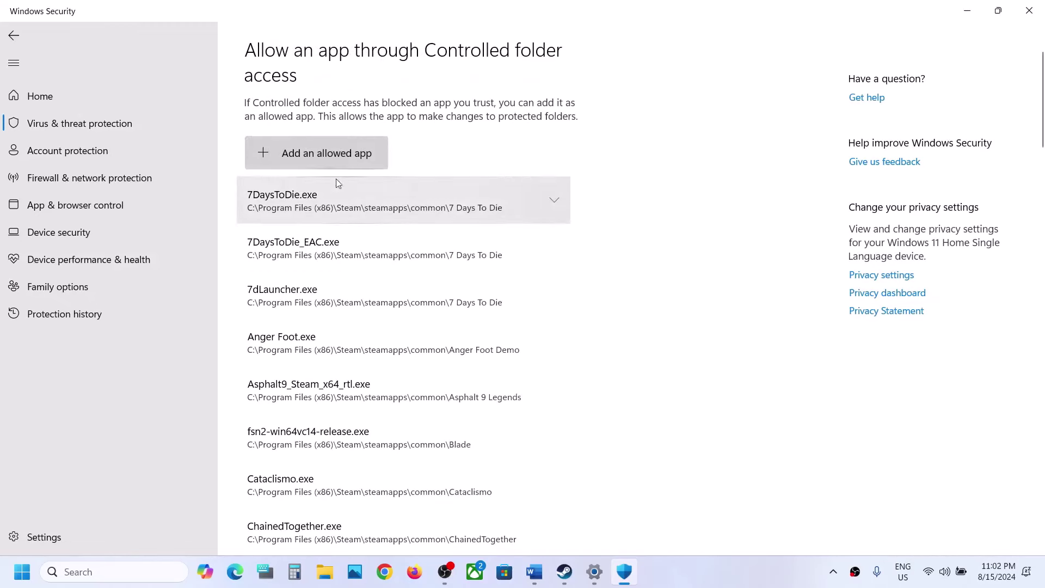
Step: Start adding an allowed app by browsing all apps, and go to C:\Program Files (x86)\Steam\steamapps\common
click(311, 153)
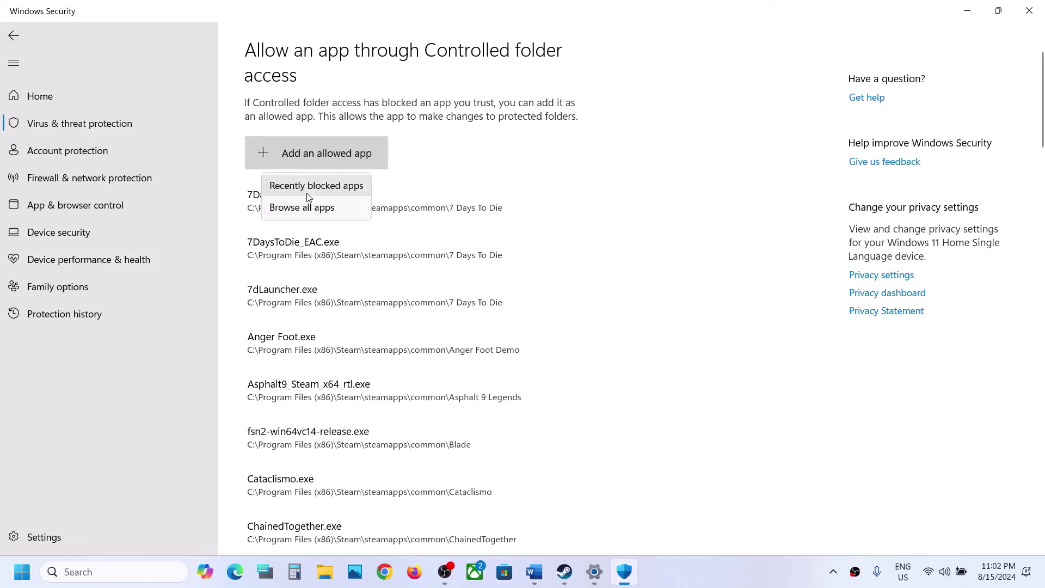
click(304, 208)
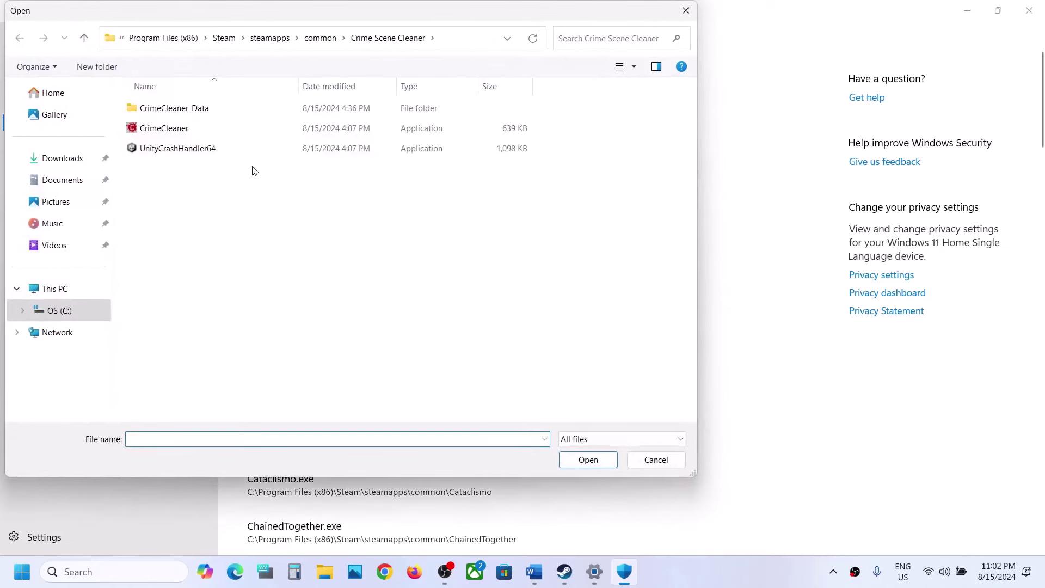
click(69, 296)
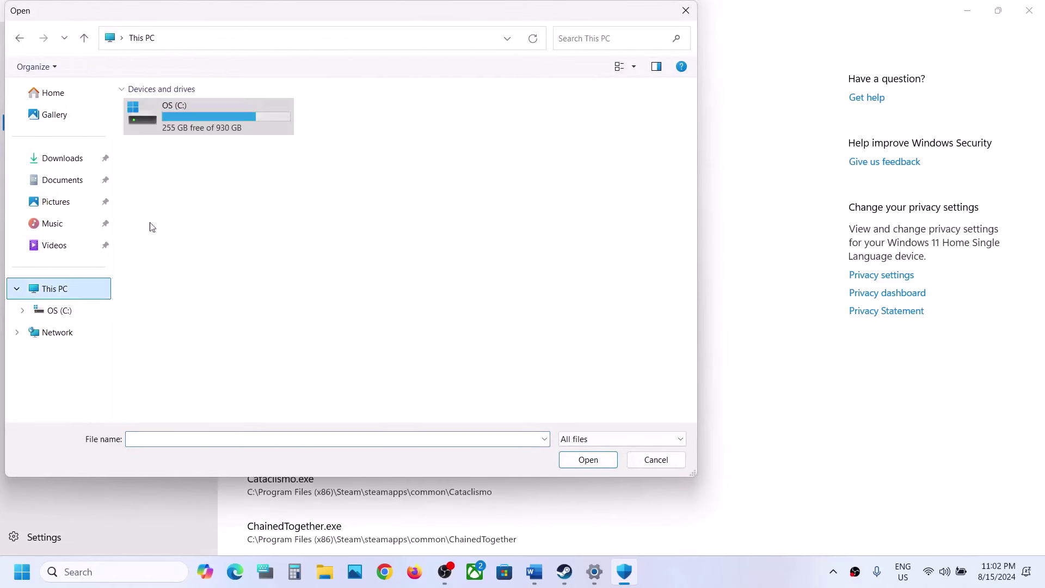
double_click(222, 143)
scroll(215, 136, down, 2)
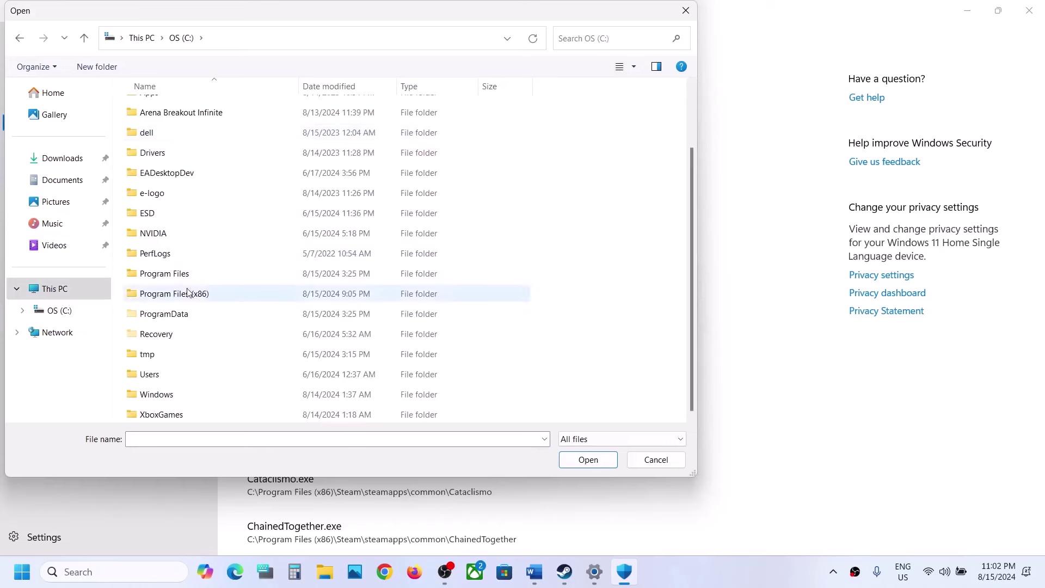
double_click(180, 293)
scroll(187, 289, down, 5)
double_click(168, 219)
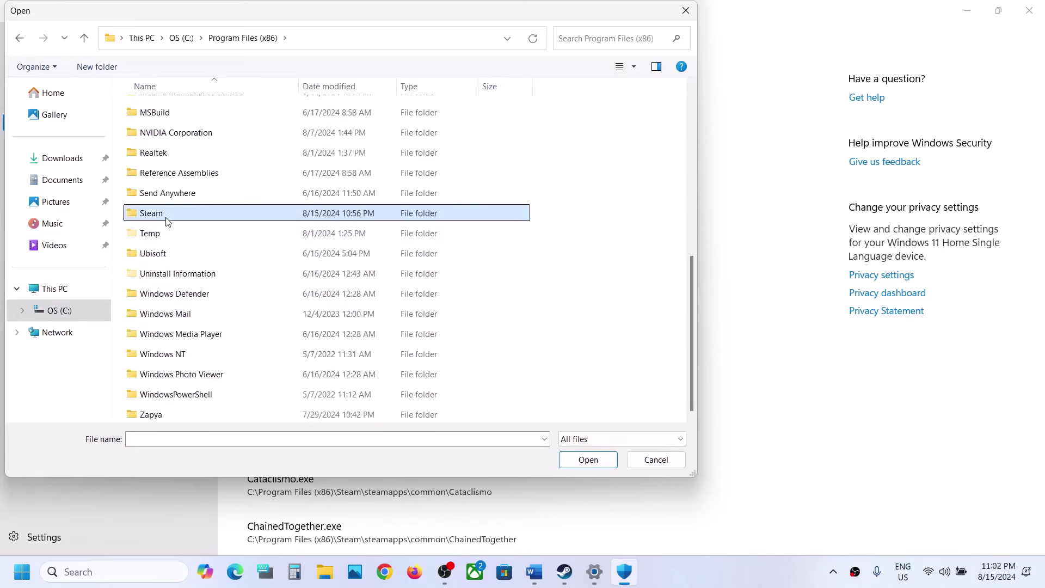
scroll(169, 219, down, 1)
double_click(168, 219)
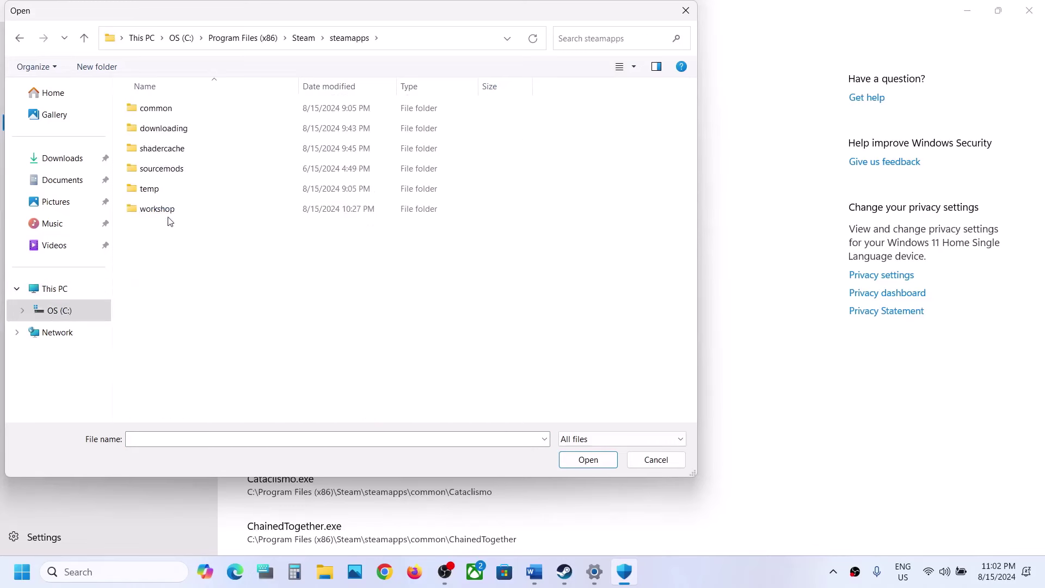
double_click(163, 108)
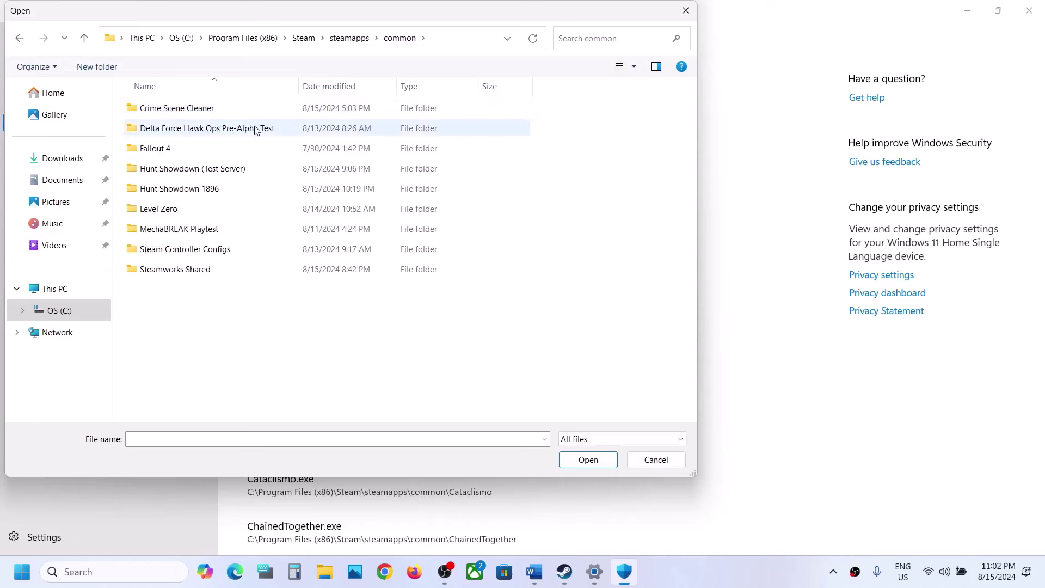
Step: Add the HuntGame application from Hunt Showdown 1896\bin\win_x64 as an allowed app
click(202, 197)
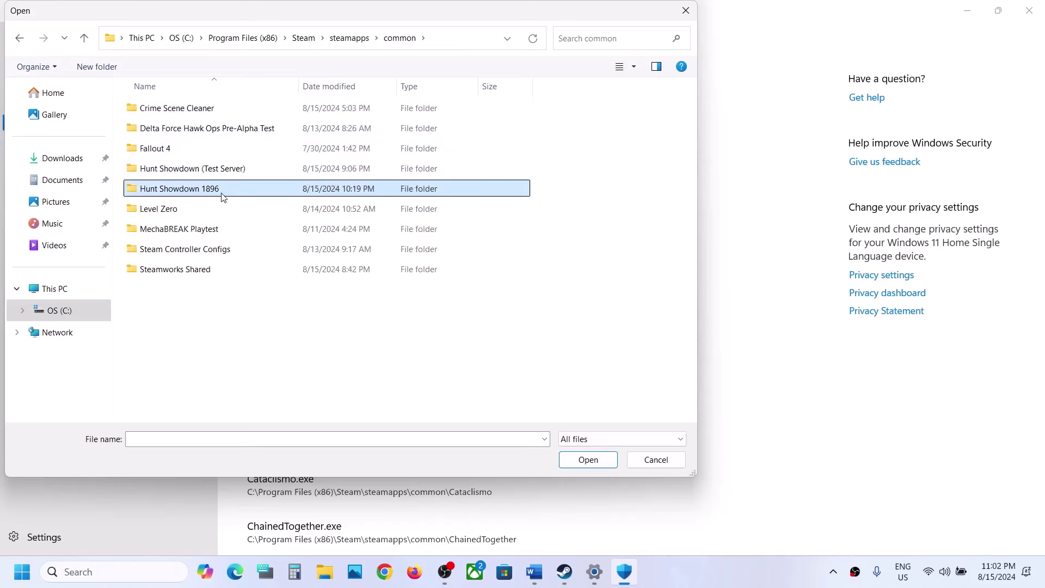
double_click(222, 190)
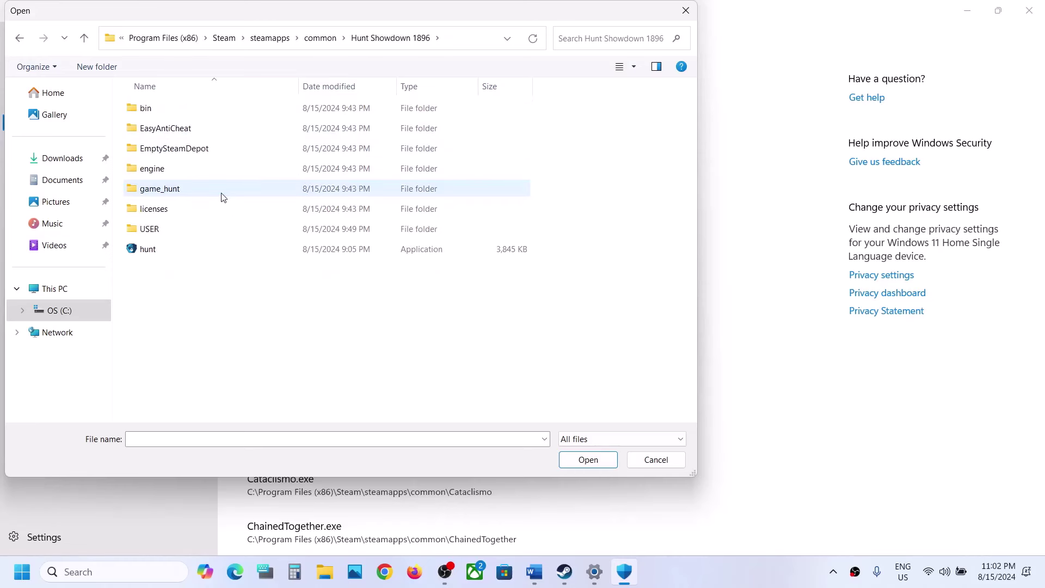
click(154, 113)
double_click(168, 115)
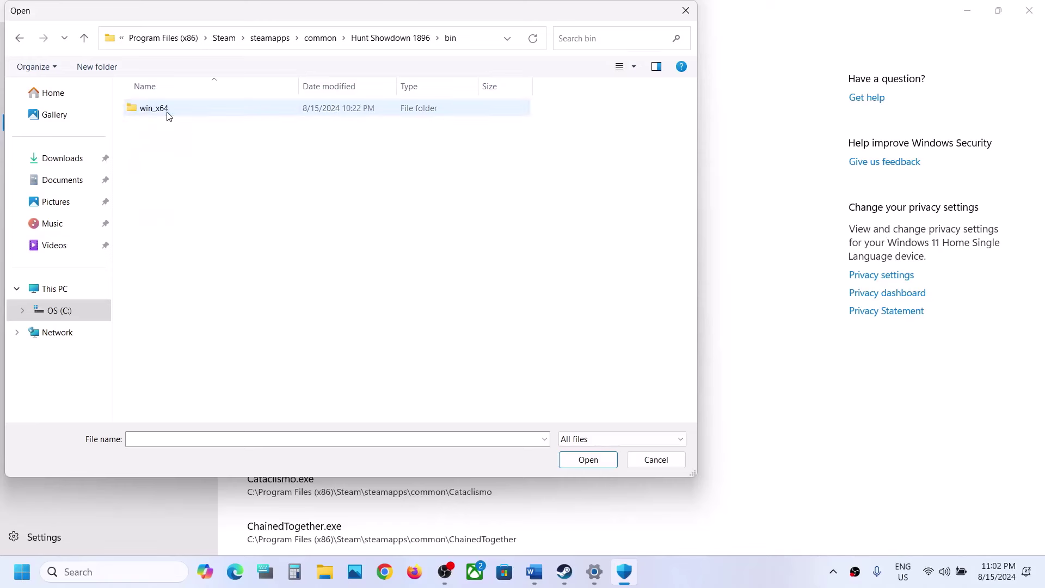
double_click(179, 112)
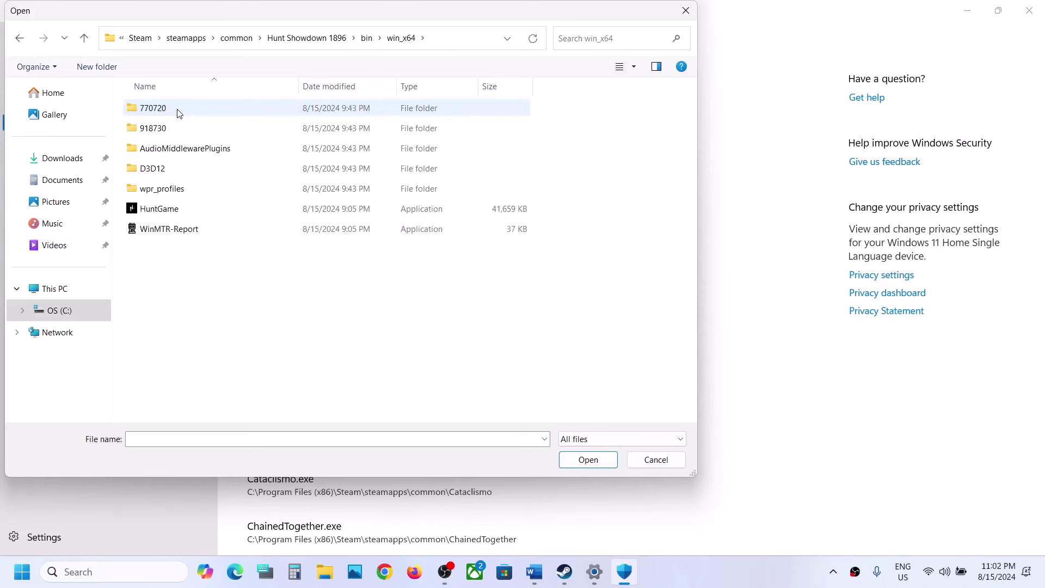
click(168, 212)
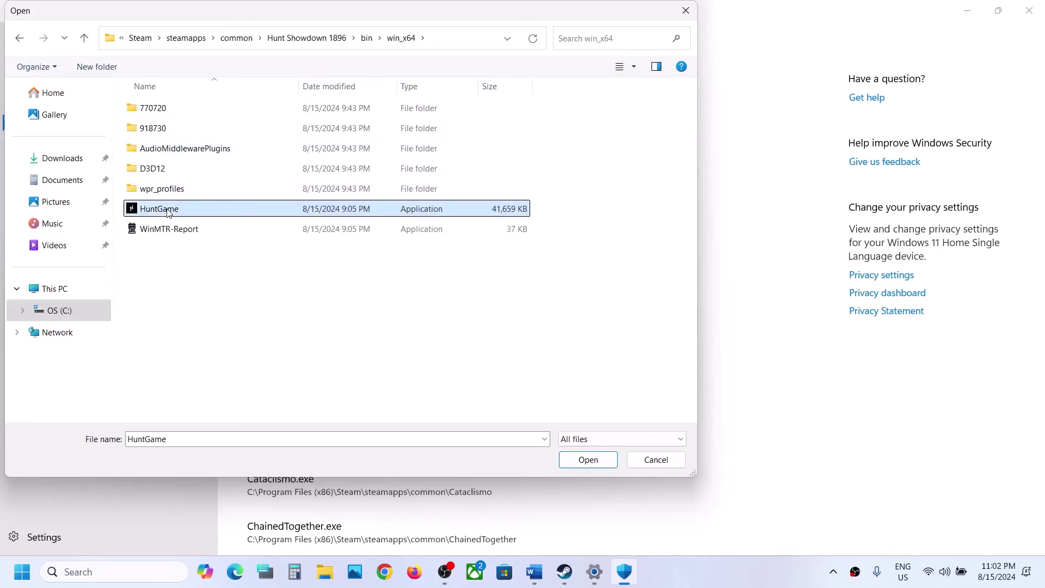
click(599, 462)
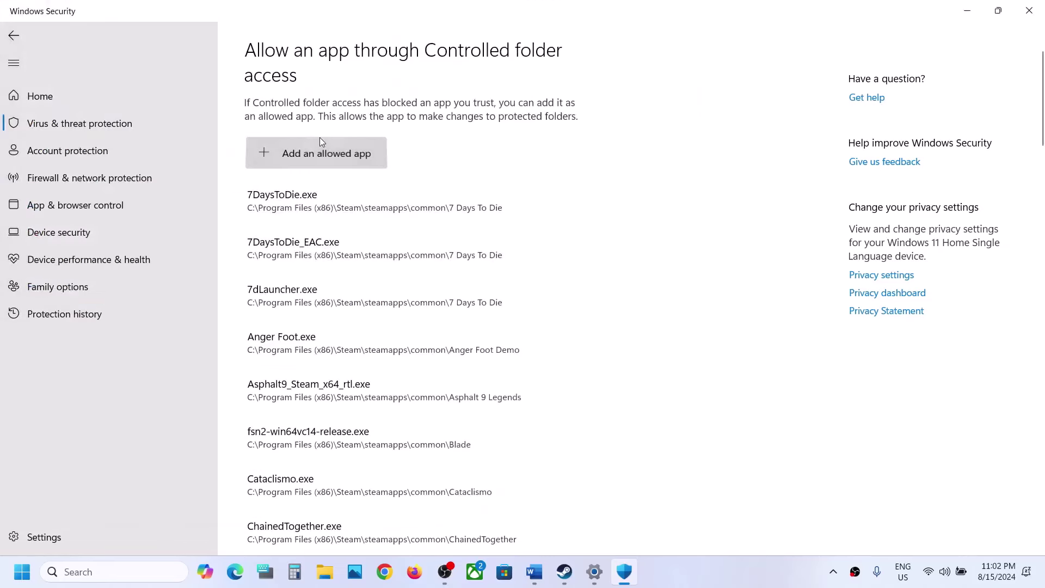
Step: Add the hunt application from the main Hunt Showdown 1896 folder as another allowed app
click(320, 139)
click(315, 209)
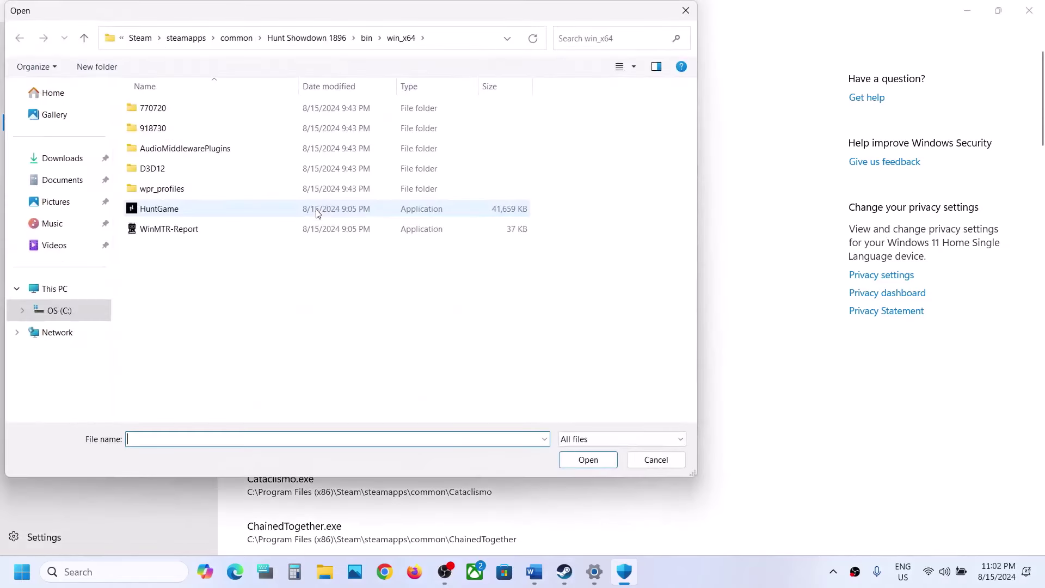
click(85, 39)
click(85, 40)
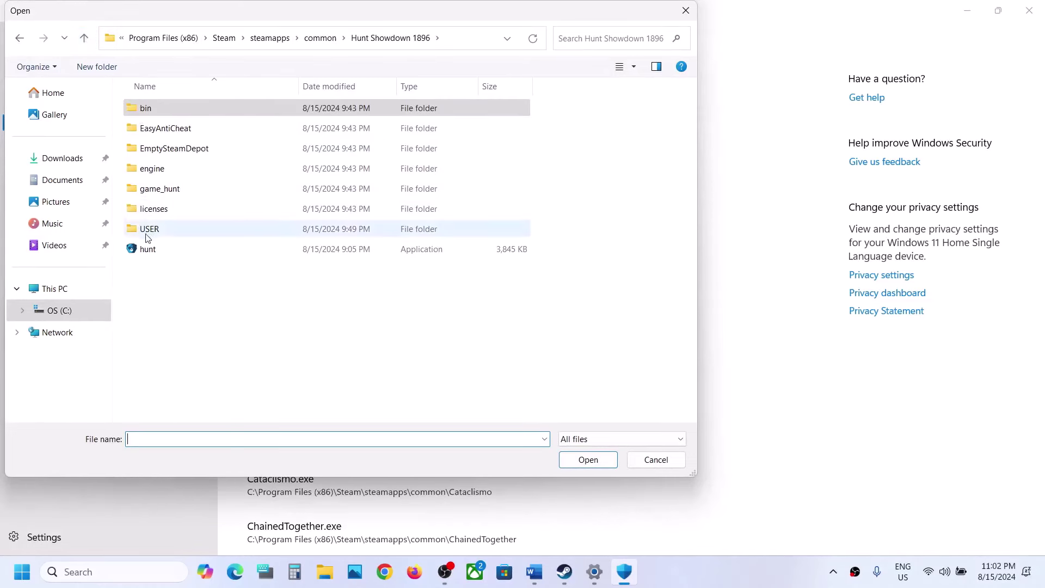
click(158, 249)
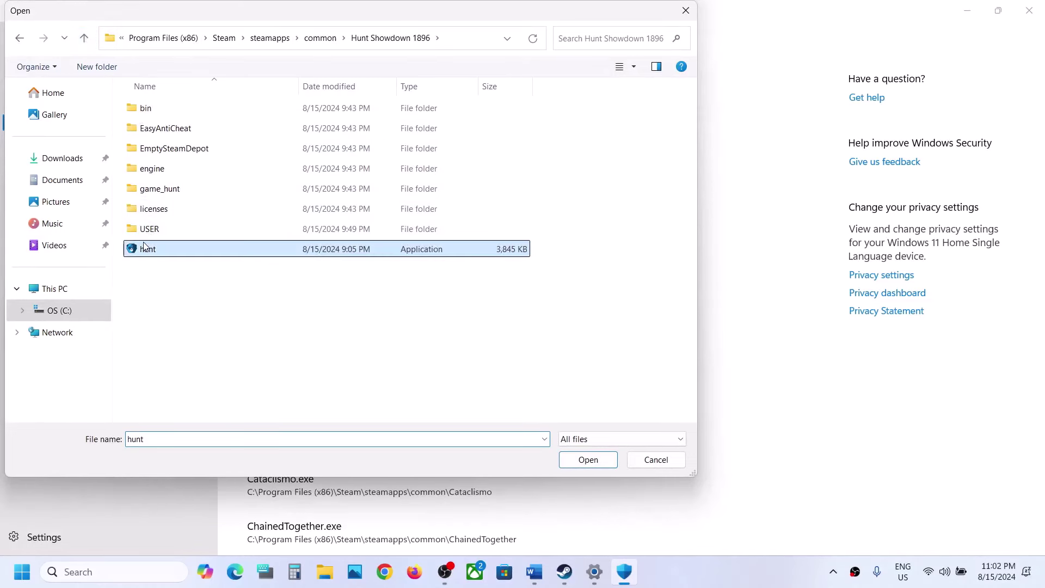
click(582, 461)
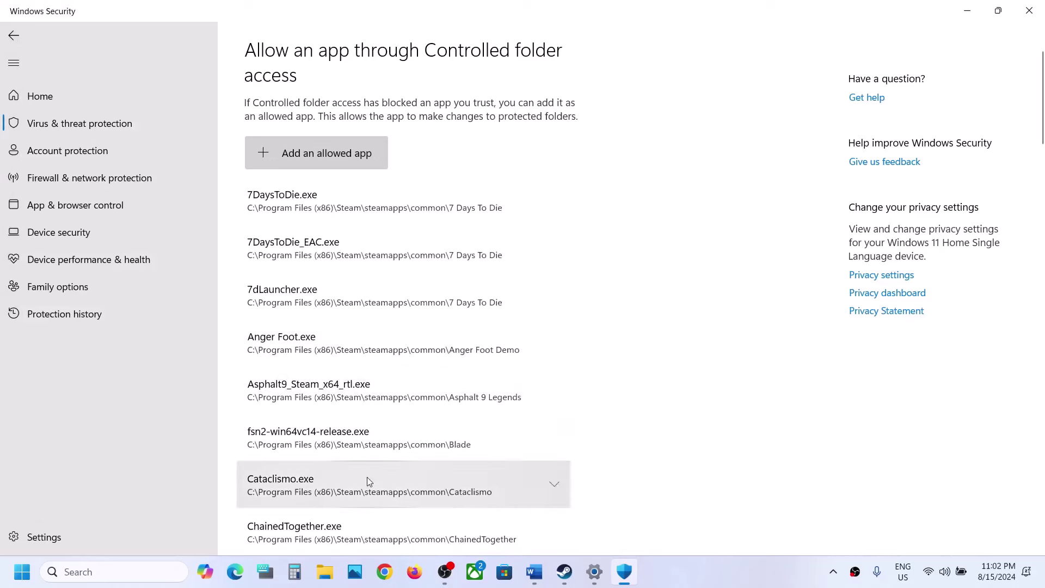
Step: Open Windows Defender Firewall in Control Panel and show its list of allowed apps and features
click(143, 572)
text(con)
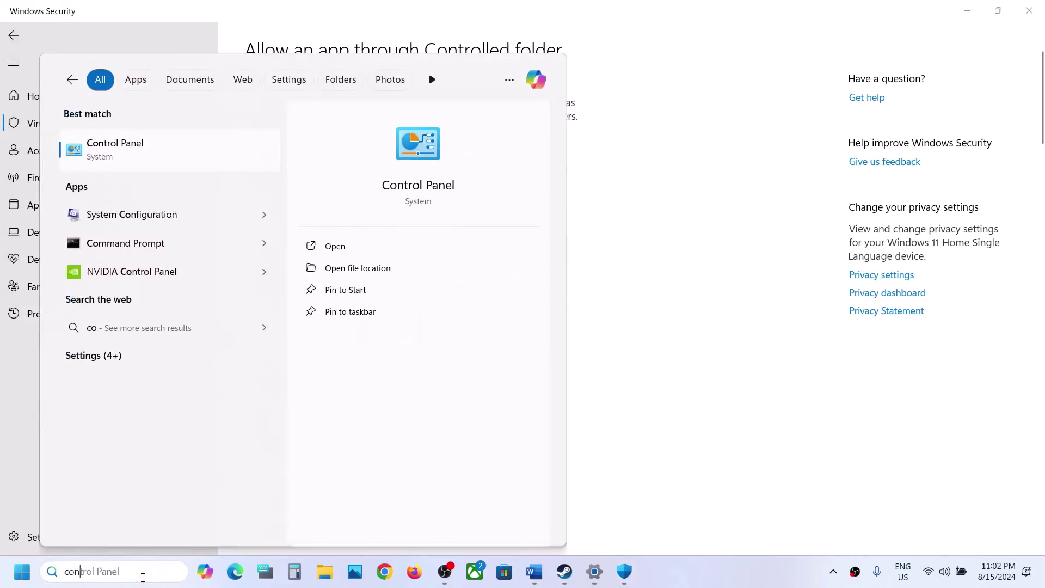
text(trol)
key(Return)
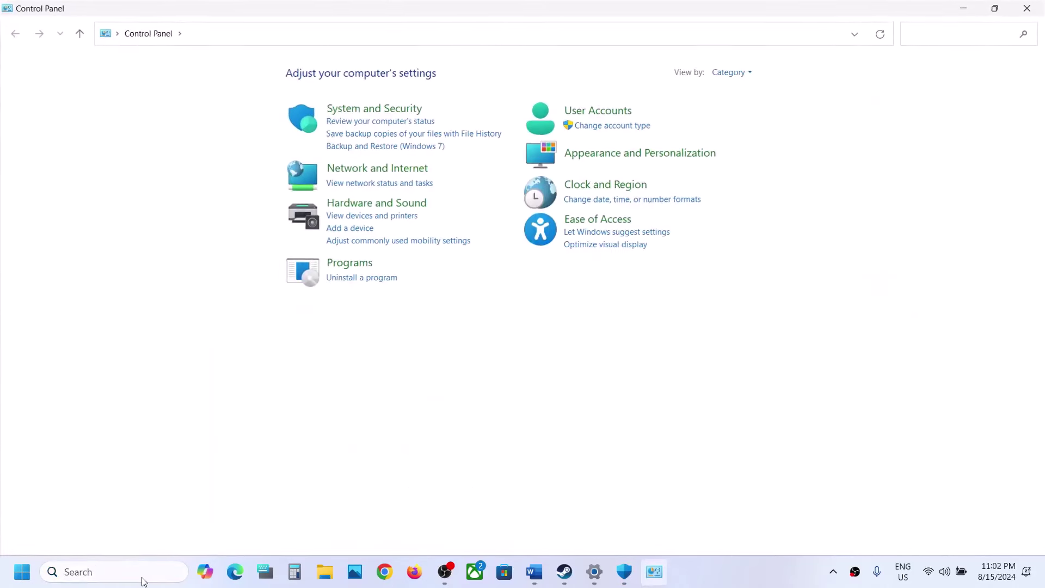
click(333, 109)
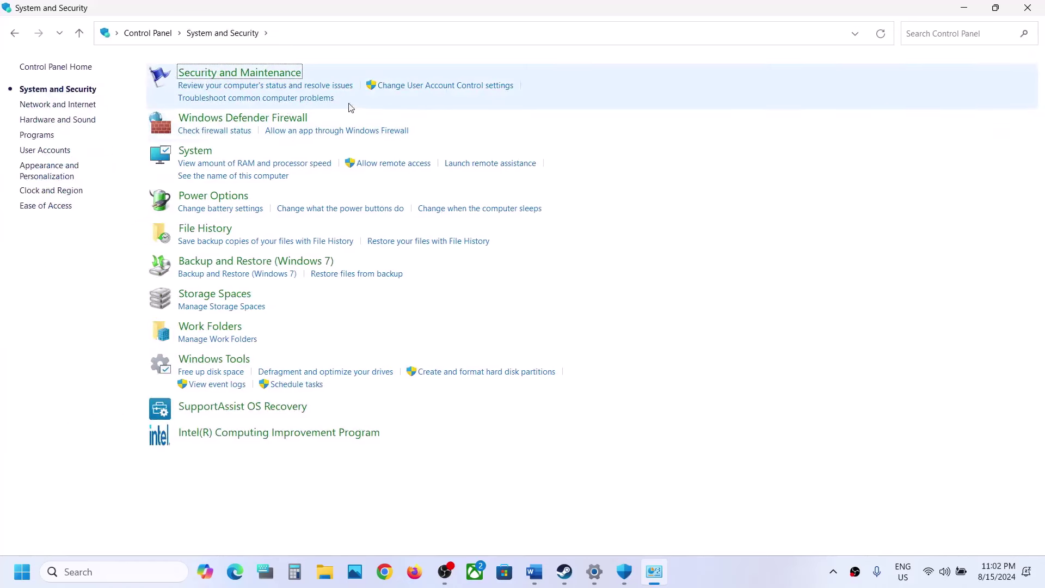
click(260, 119)
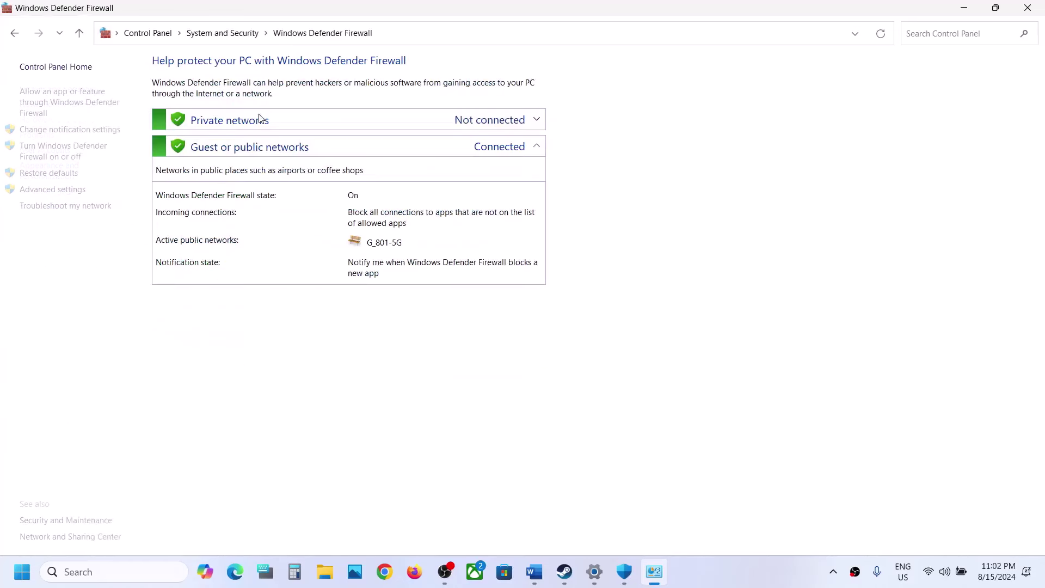
click(82, 111)
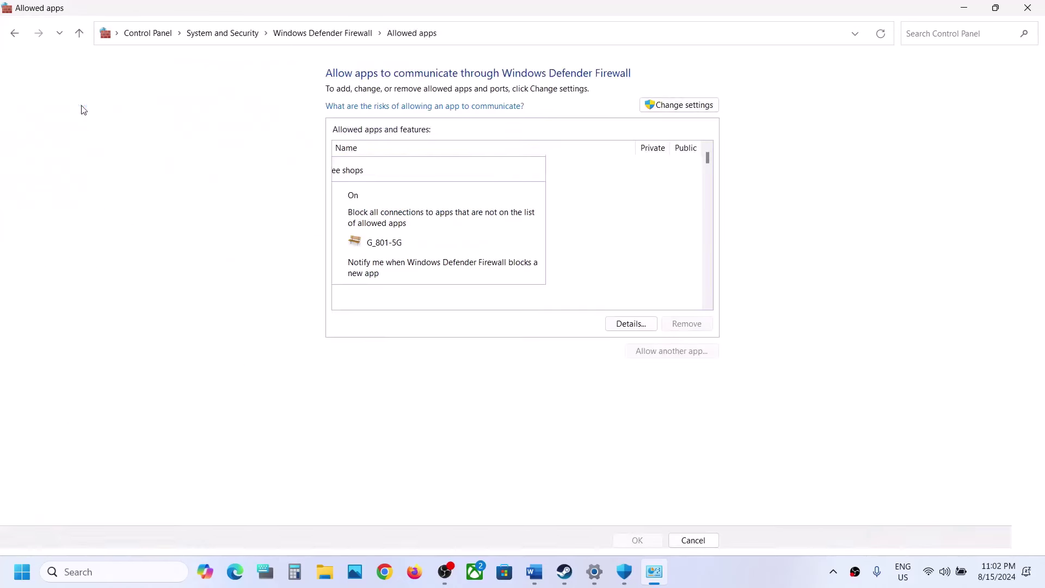
Step: Enable changes to the firewall's allowed apps, start allowing another app, and browse to the Hunt Showdown 1896 folder
click(695, 109)
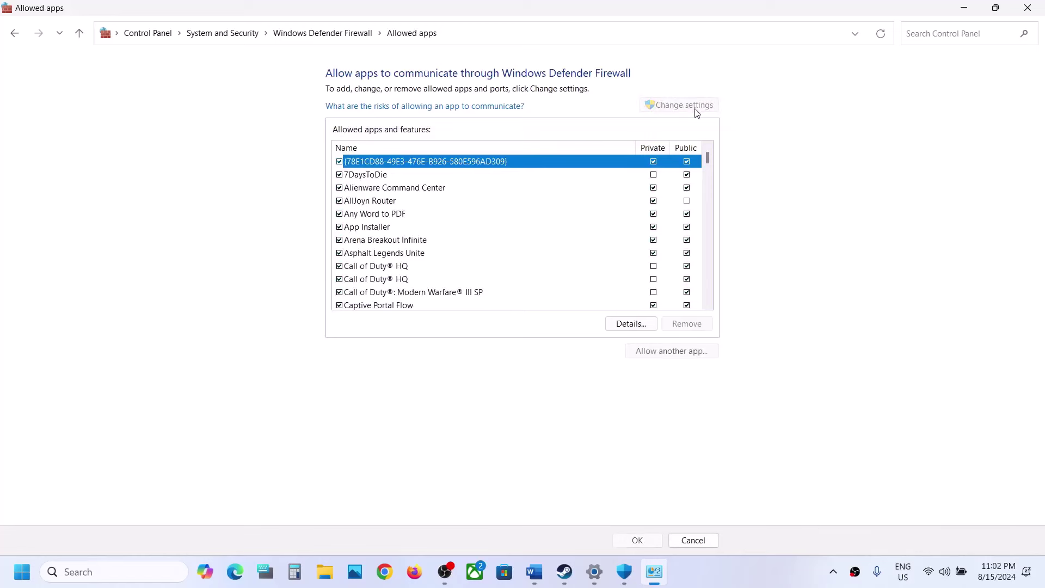
click(649, 357)
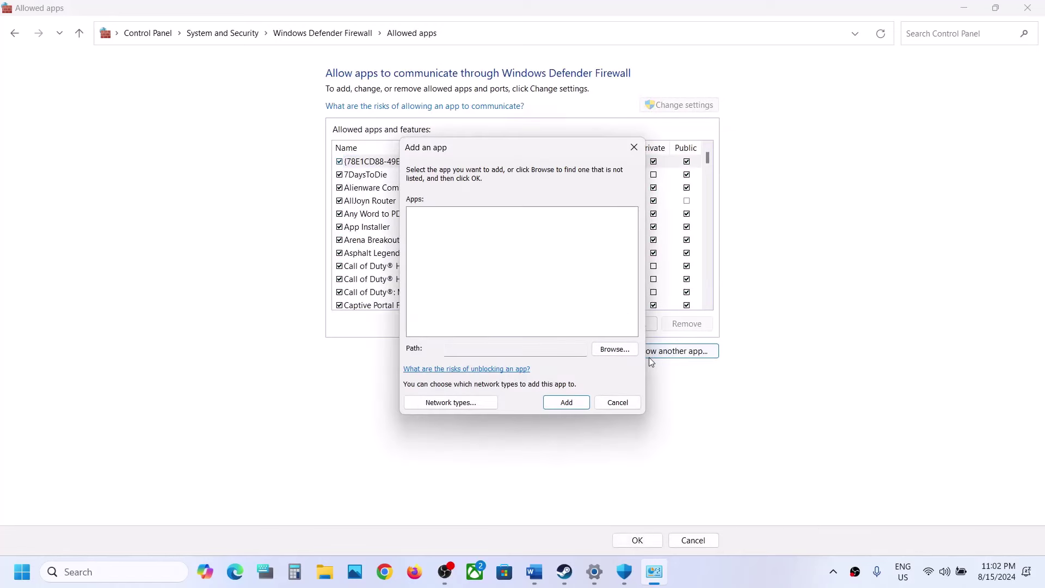
click(612, 348)
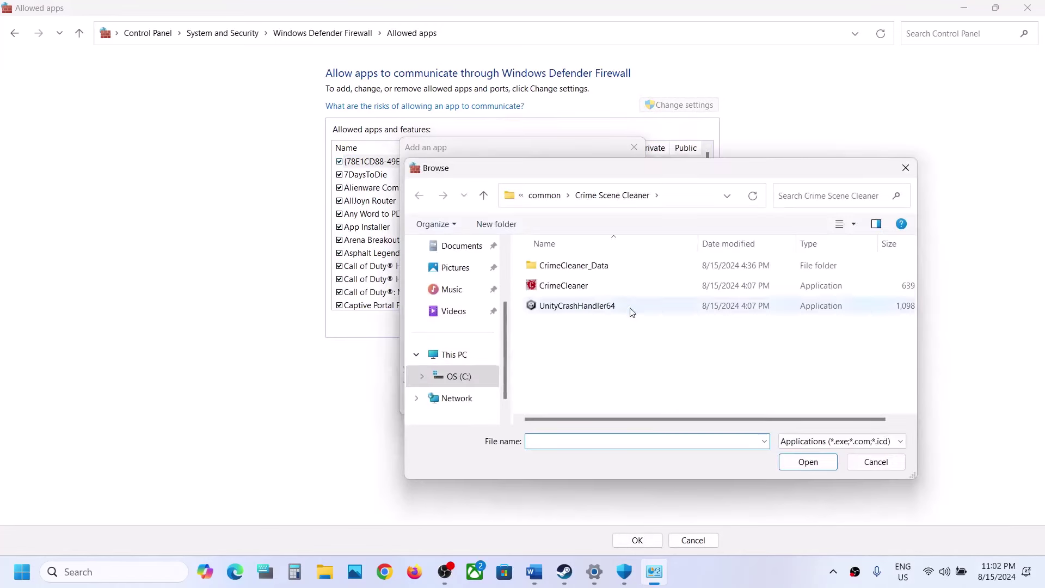
click(549, 202)
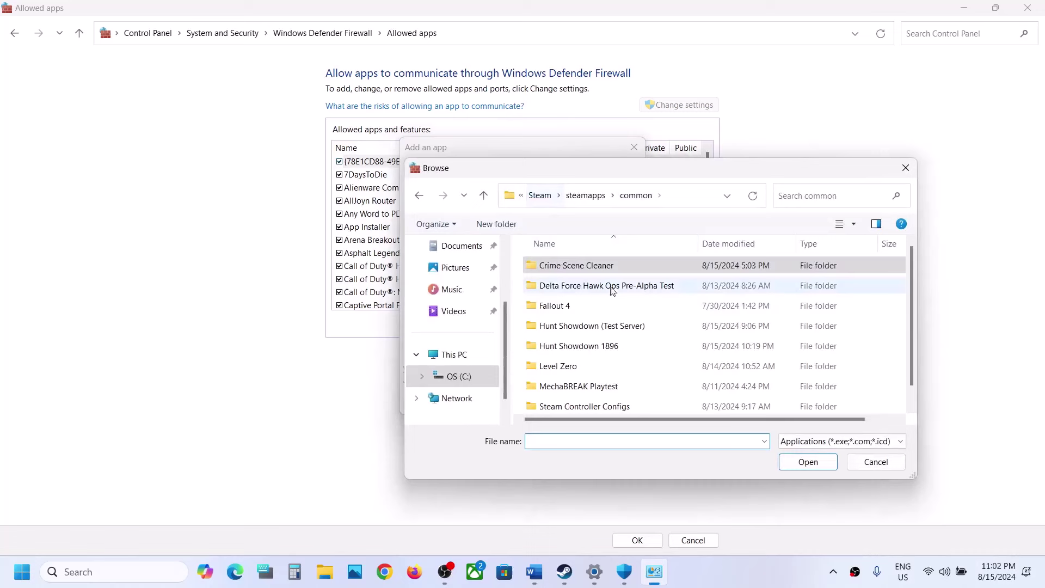
click(593, 352)
double_click(593, 351)
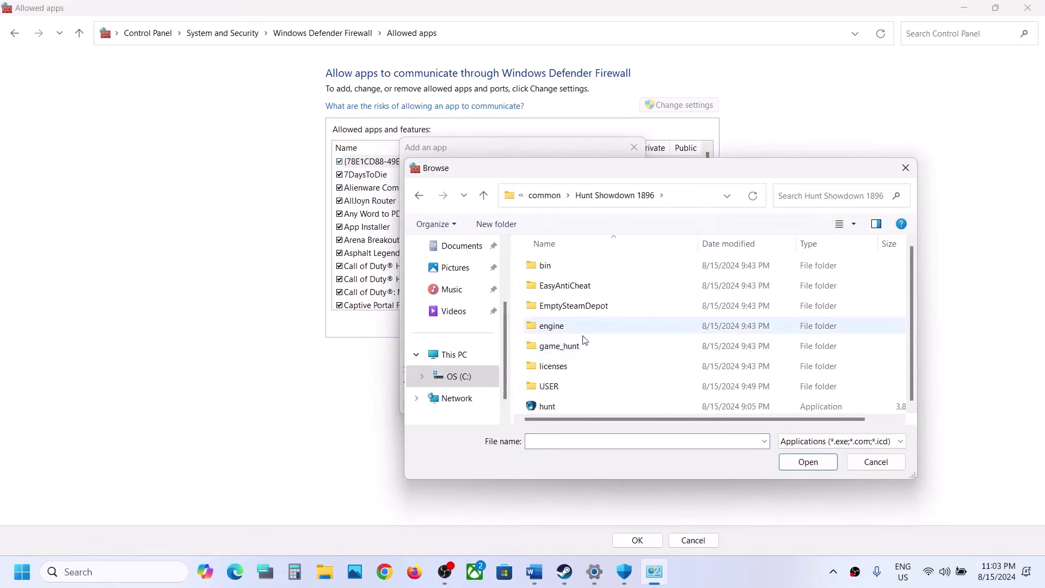
Step: Try to add the HuntGame application from bin\win_x64 to the firewall's allowed apps
double_click(550, 266)
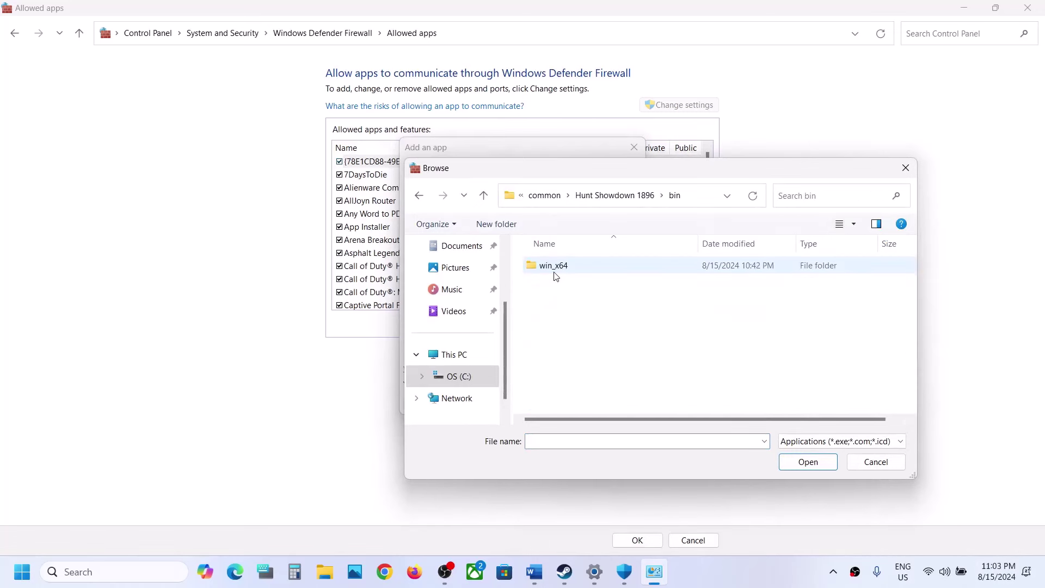
click(564, 272)
double_click(564, 266)
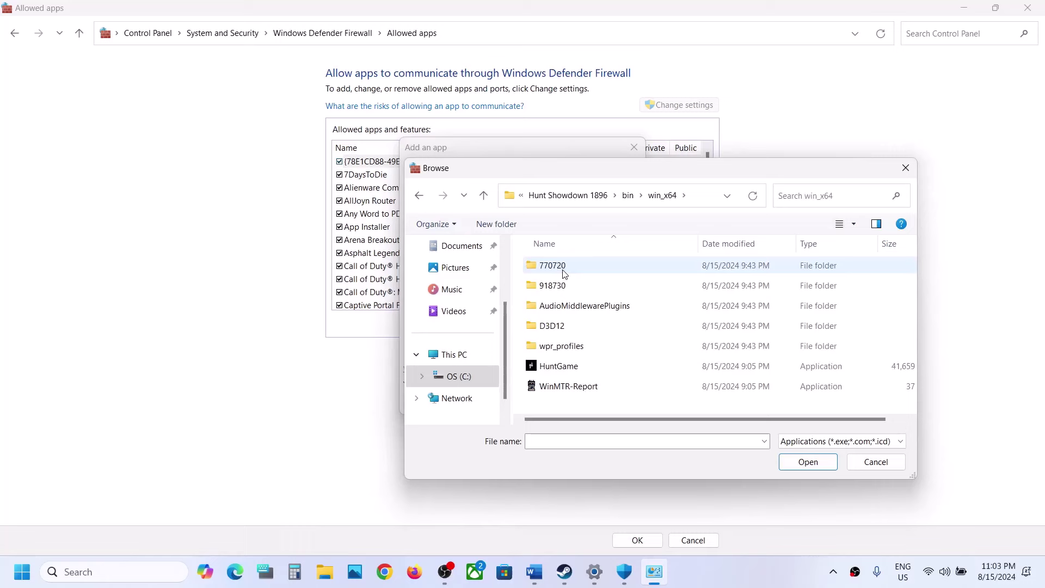
click(559, 374)
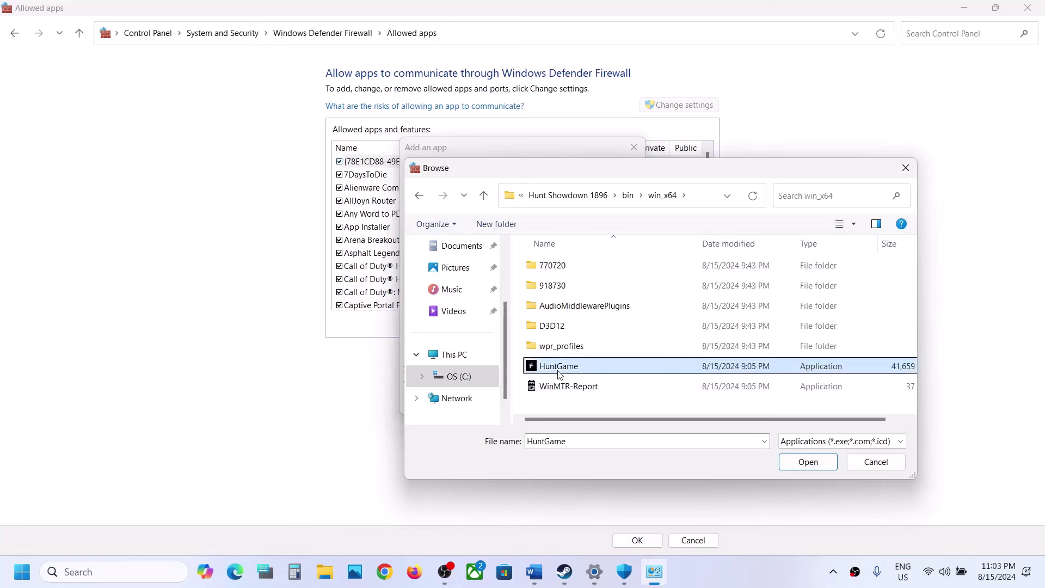
click(794, 465)
click(564, 406)
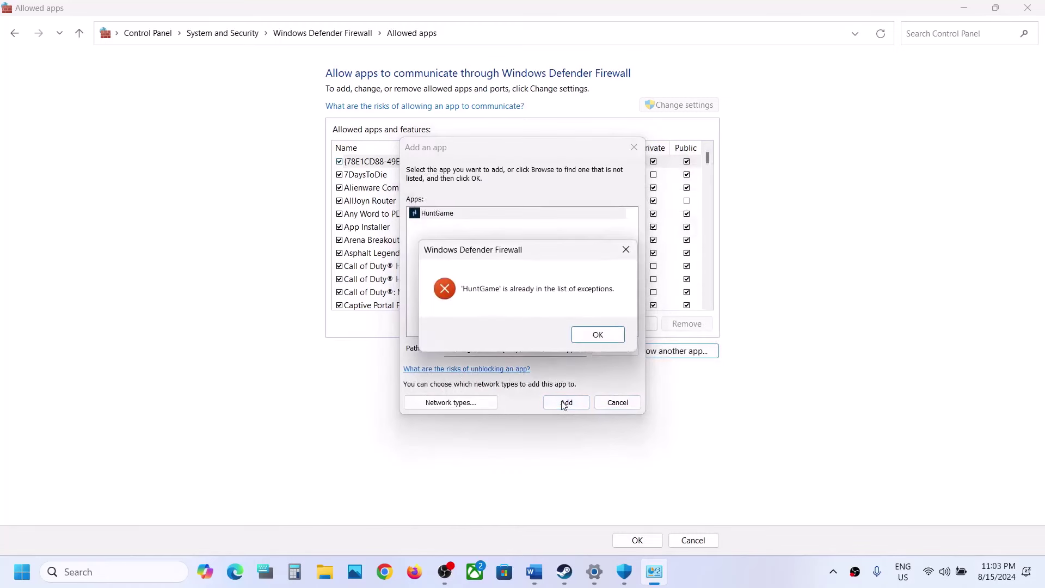
click(595, 336)
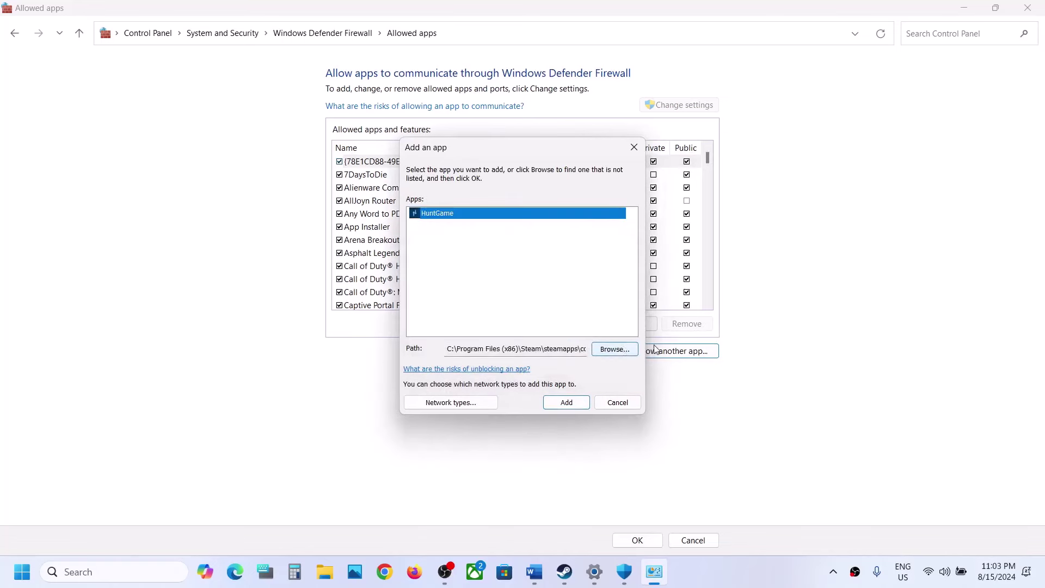
Step: Try to add the hunt application from the main Hunt Showdown 1896 folder to the firewall's allowed apps, and leave the add dialog
click(615, 349)
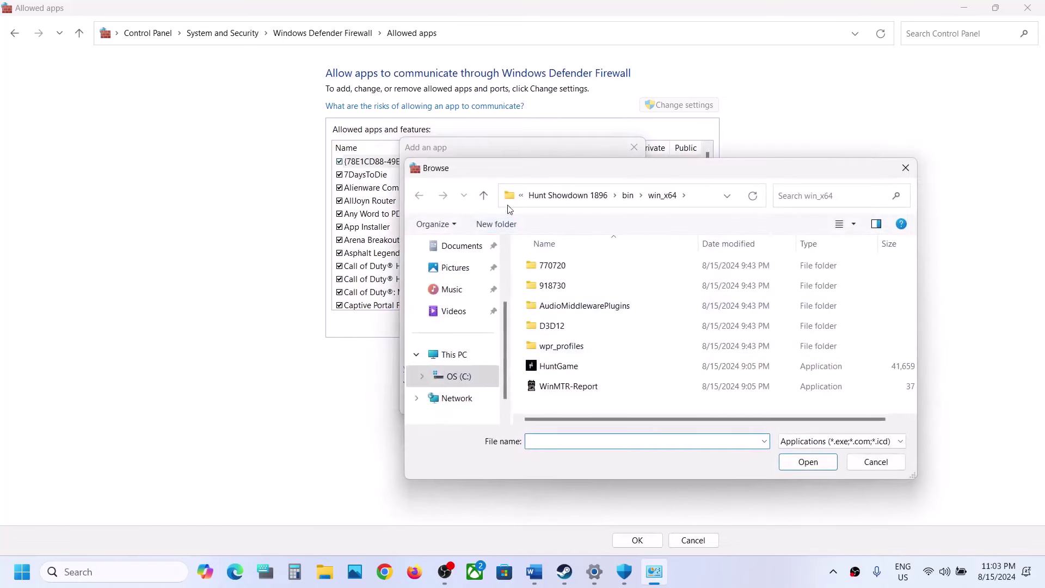
click(484, 196)
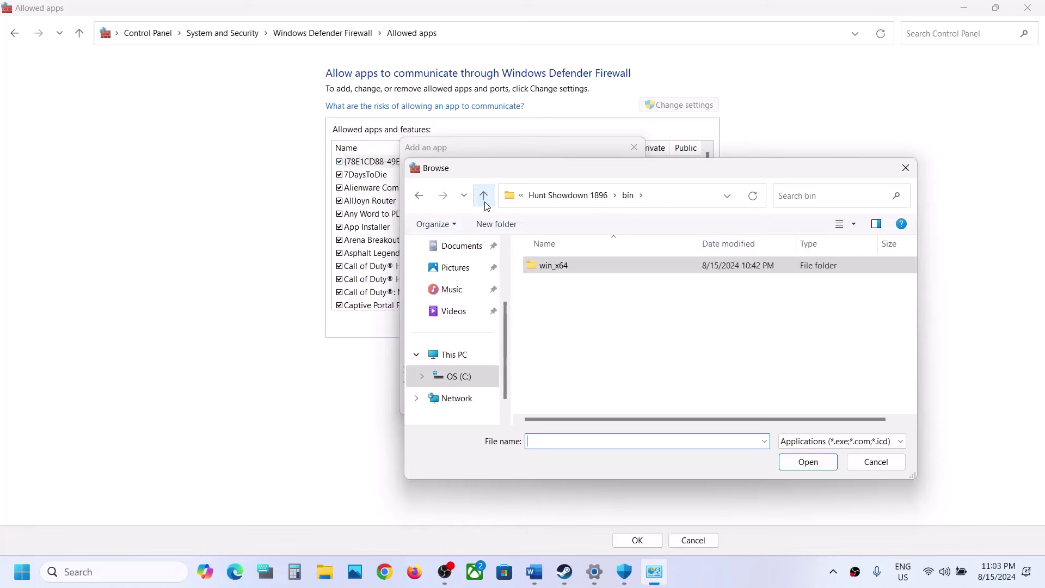
click(485, 200)
click(546, 405)
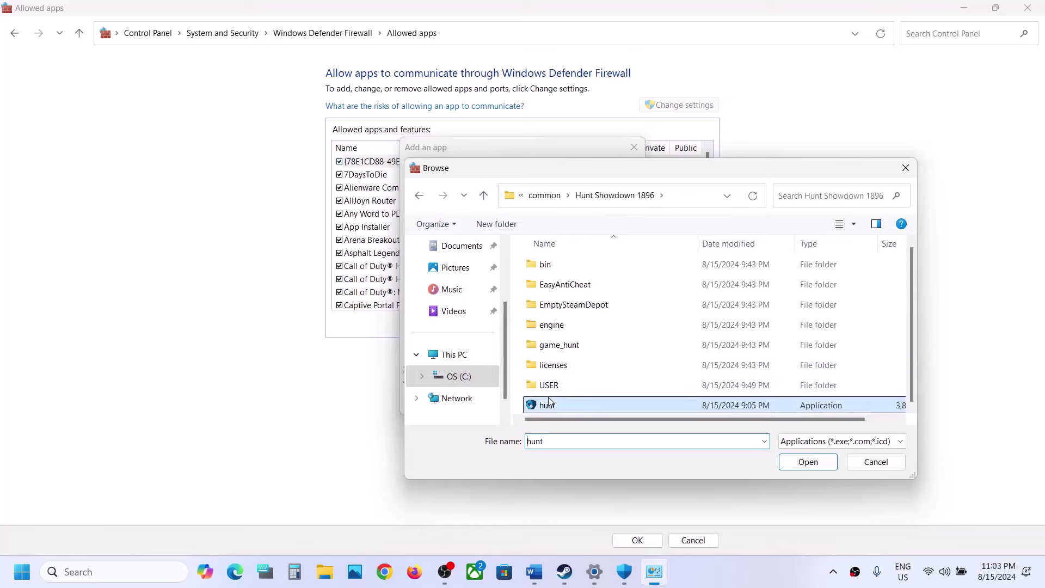
click(802, 462)
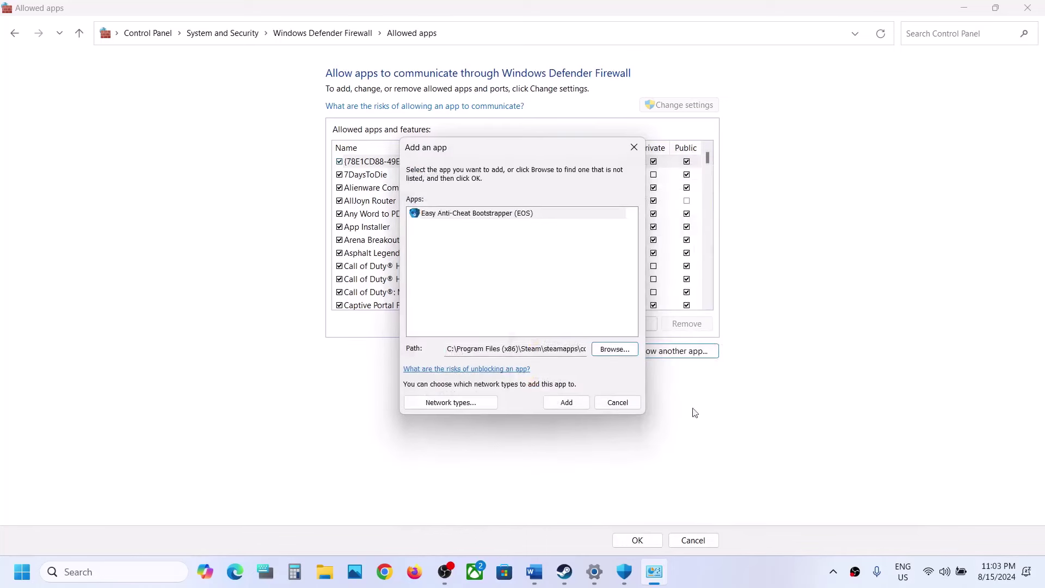
click(559, 405)
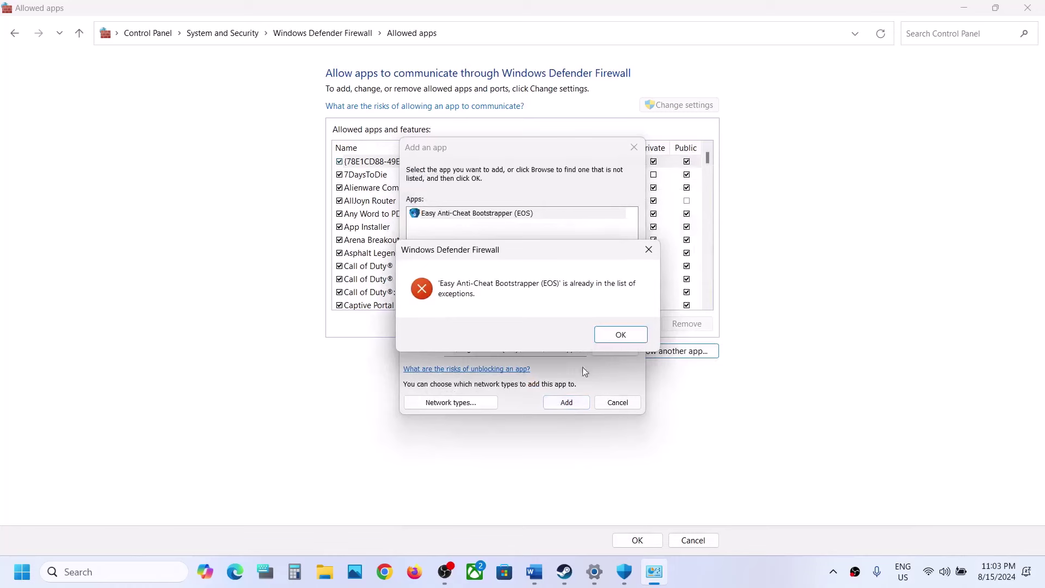
click(611, 336)
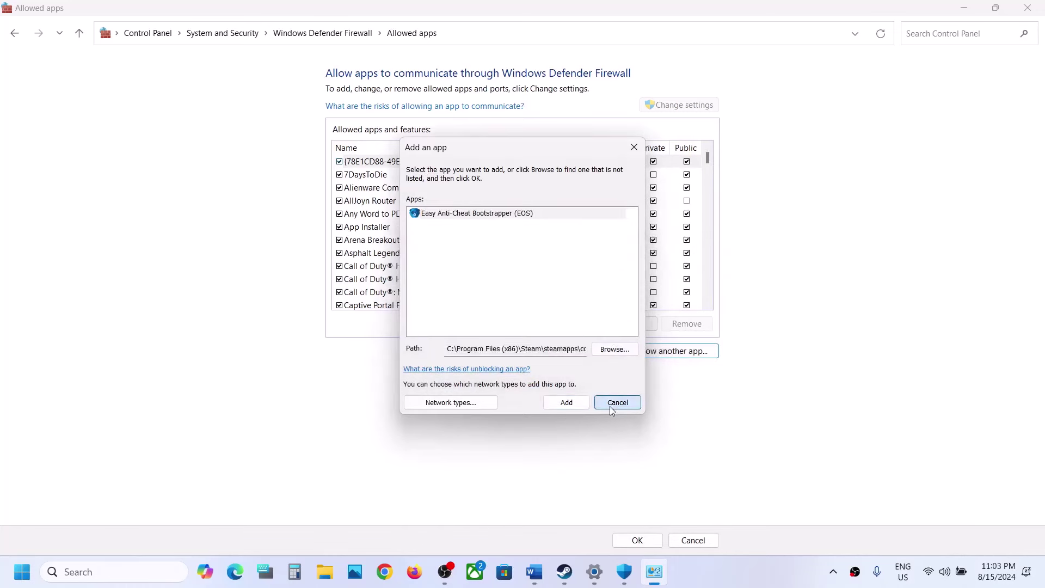
click(610, 405)
Step: Locate the Hunt: Showdown 1896 entry in the firewall's allowed apps list and confirm the list
click(458, 279)
key(h)
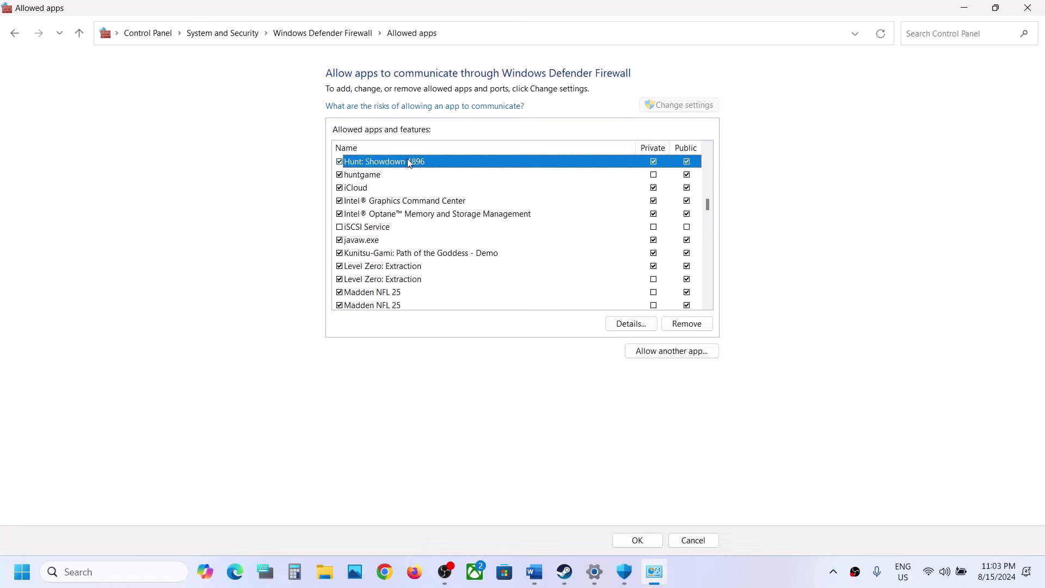
click(622, 545)
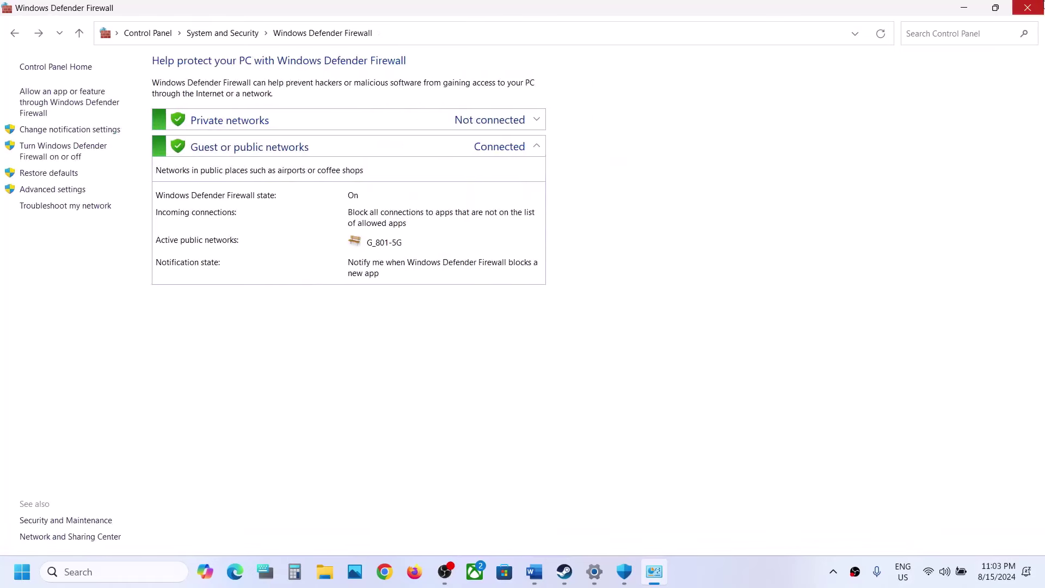
Step: Close the Windows Defender Firewall, Windows Security and Settings windows
click(1040, 7)
click(1040, 6)
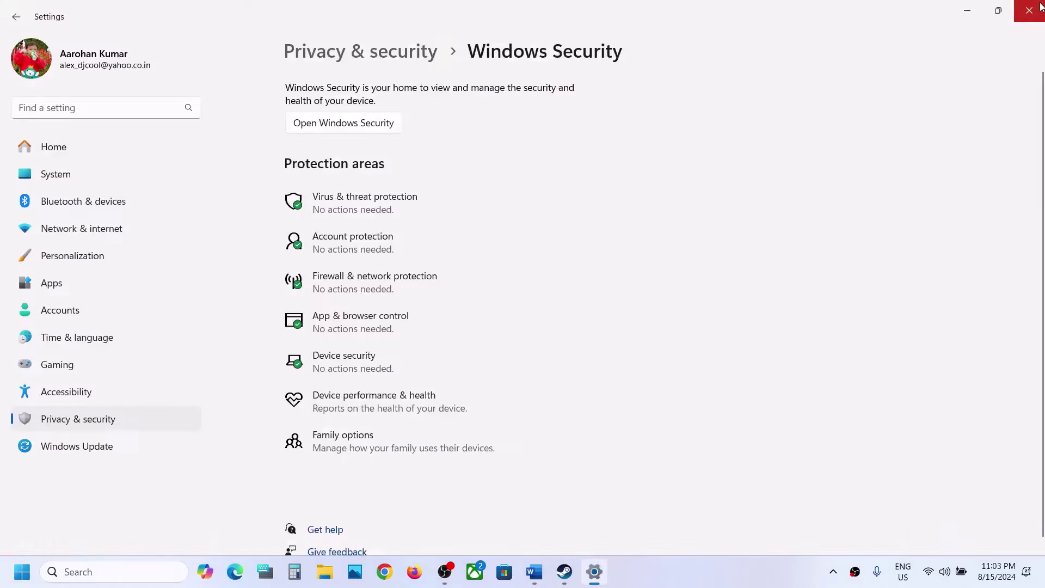
click(1040, 7)
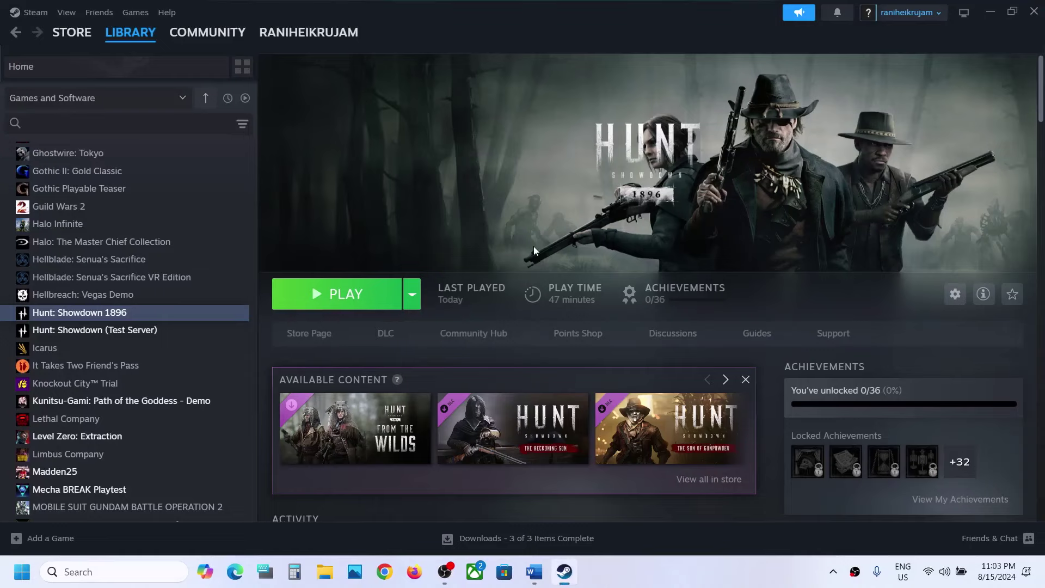
Step: Switch to the Word document and highlight the Step 3 text "delete Shaders folder"
click(534, 571)
scroll(482, 356, down, 5)
scroll(482, 357, up, 2)
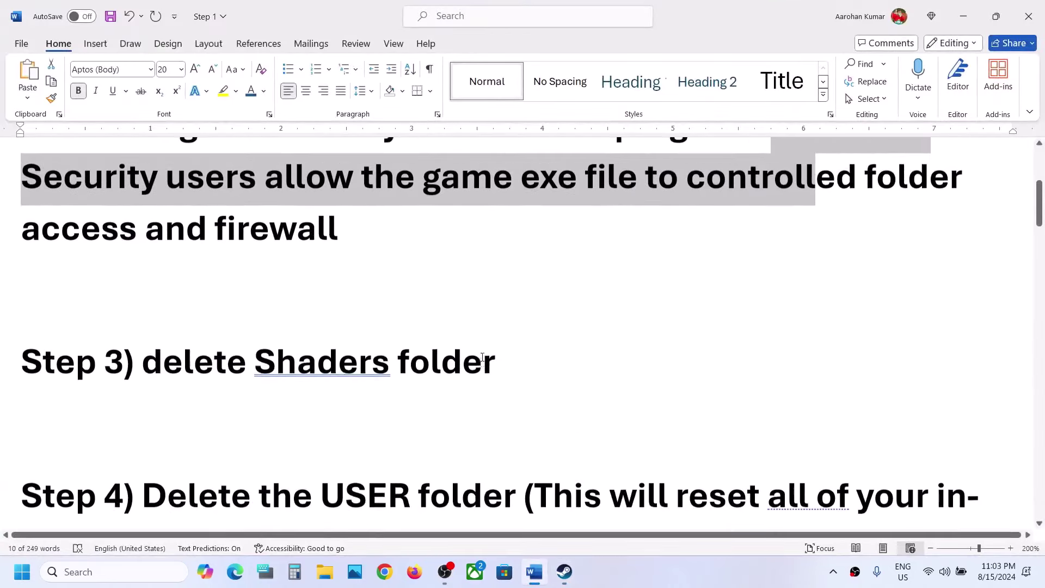
drag(142, 396, 502, 417)
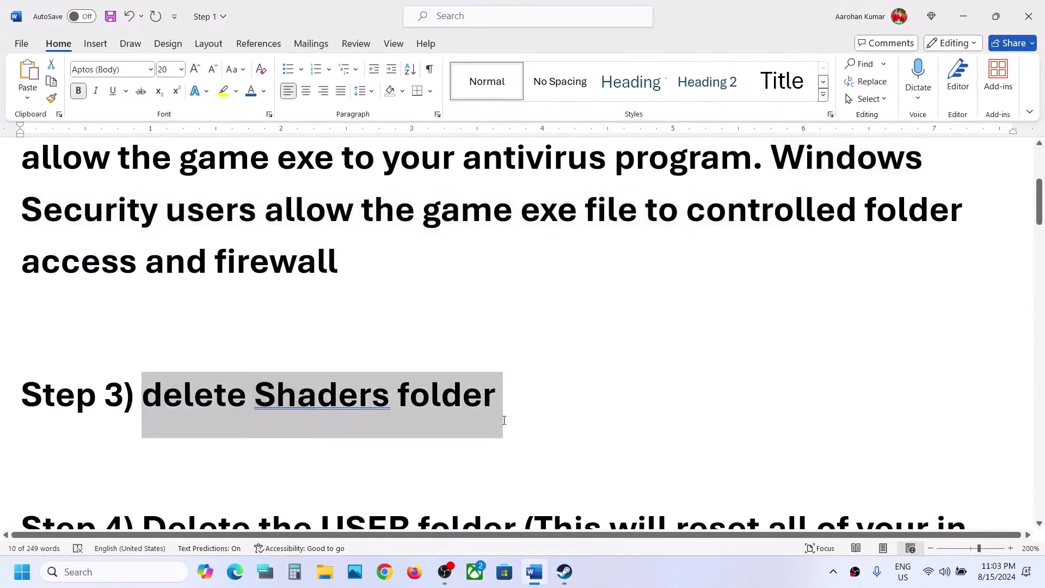
Step: Switch to Steam, browse the local files of Hunt: Showdown 1896, and open its USER folder
click(561, 577)
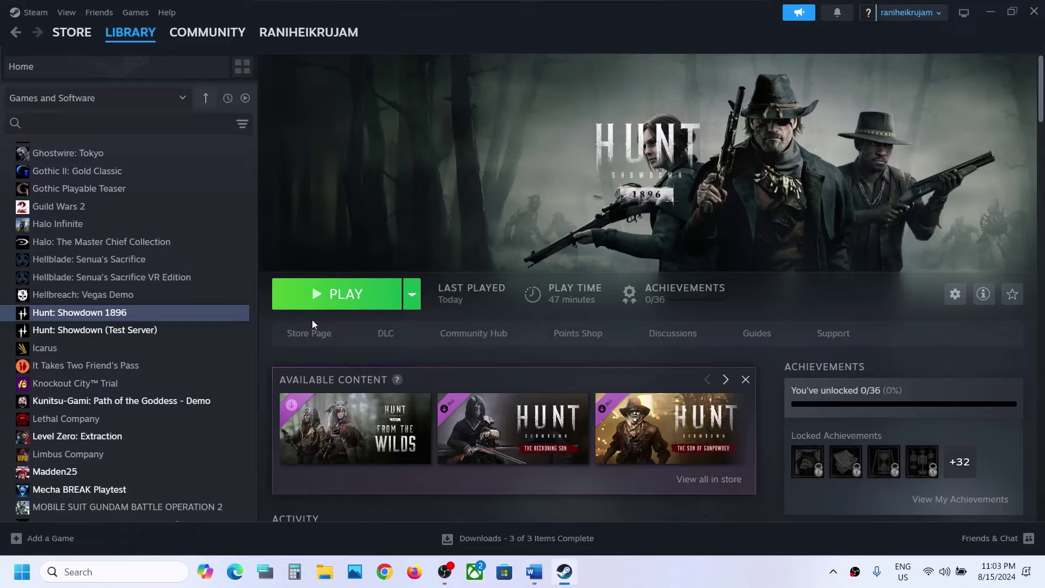
right_click(135, 317)
mouse_move(179, 394)
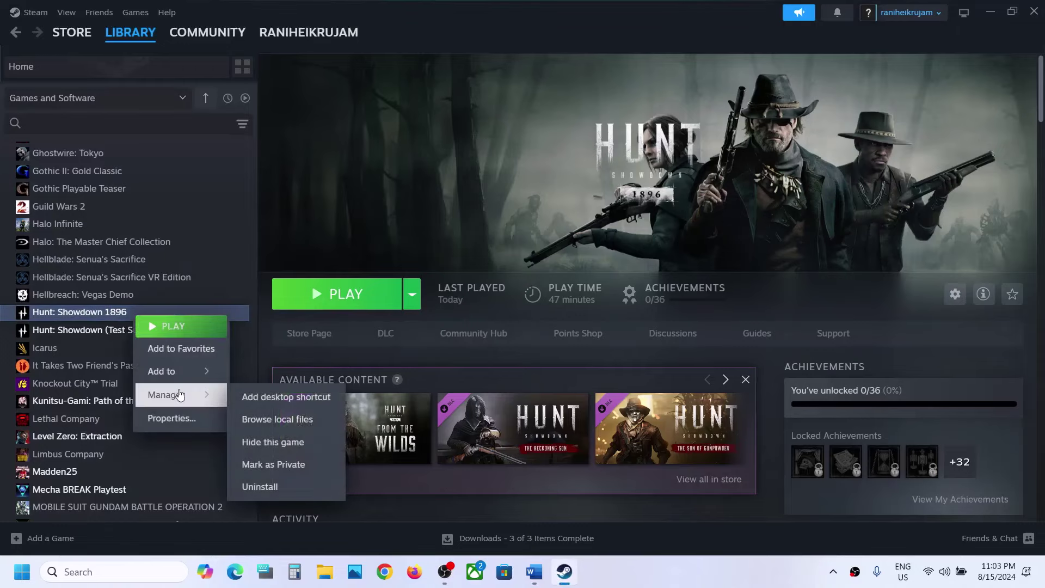
click(303, 420)
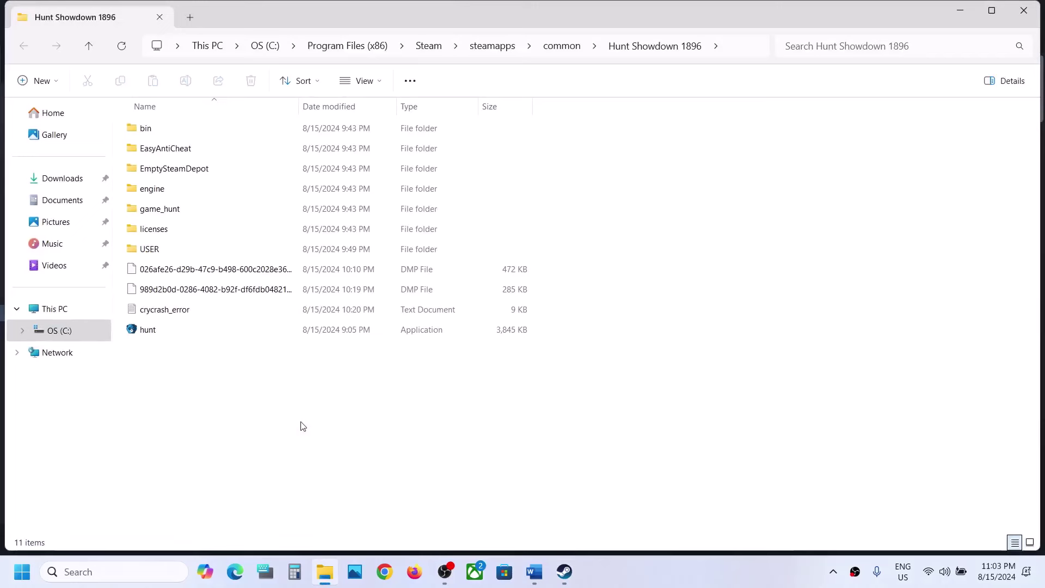
click(158, 250)
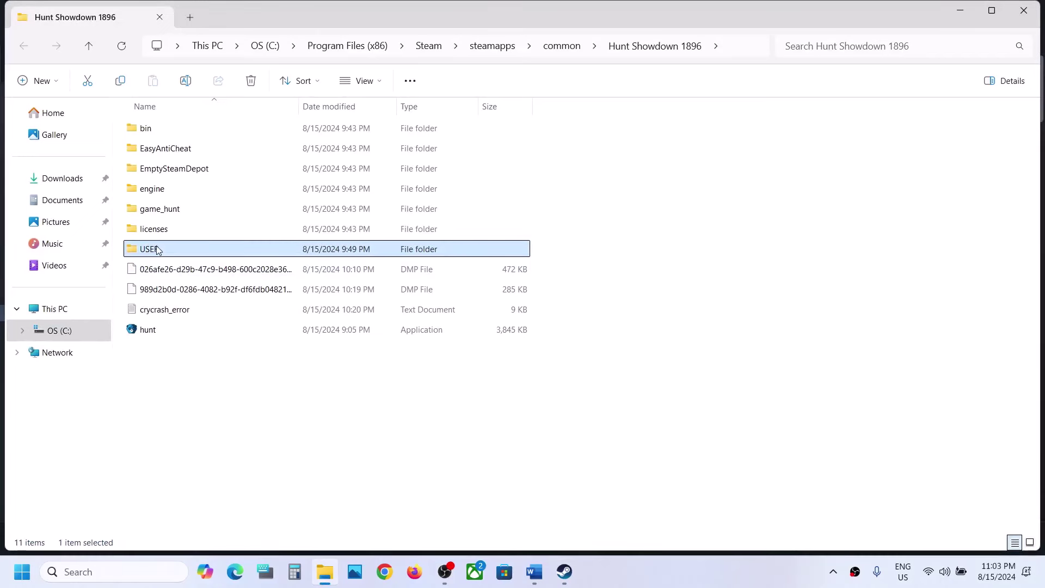
double_click(183, 250)
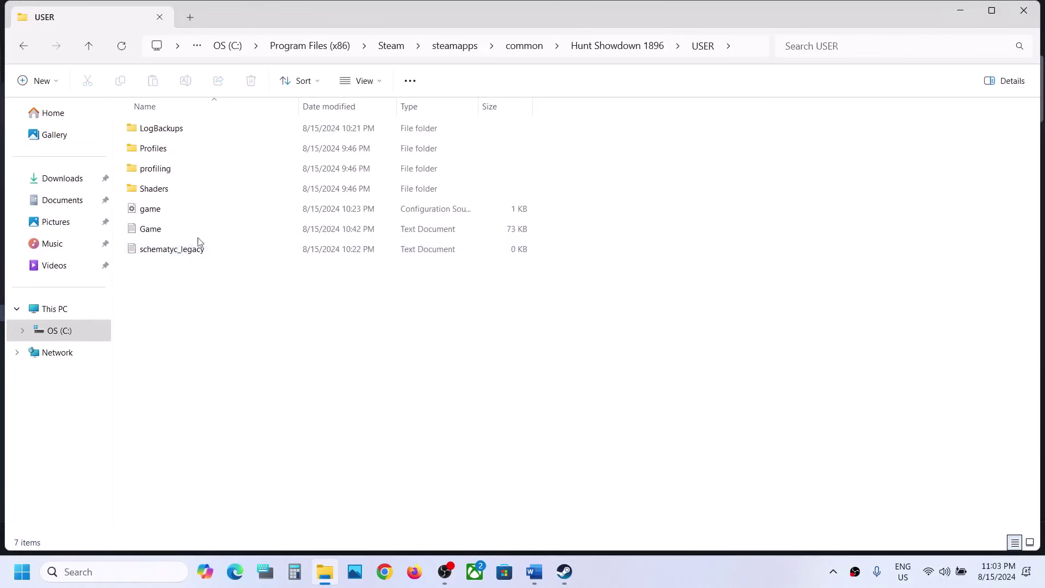
Step: Delete the Shaders folder inside the game's USER folder
click(153, 193)
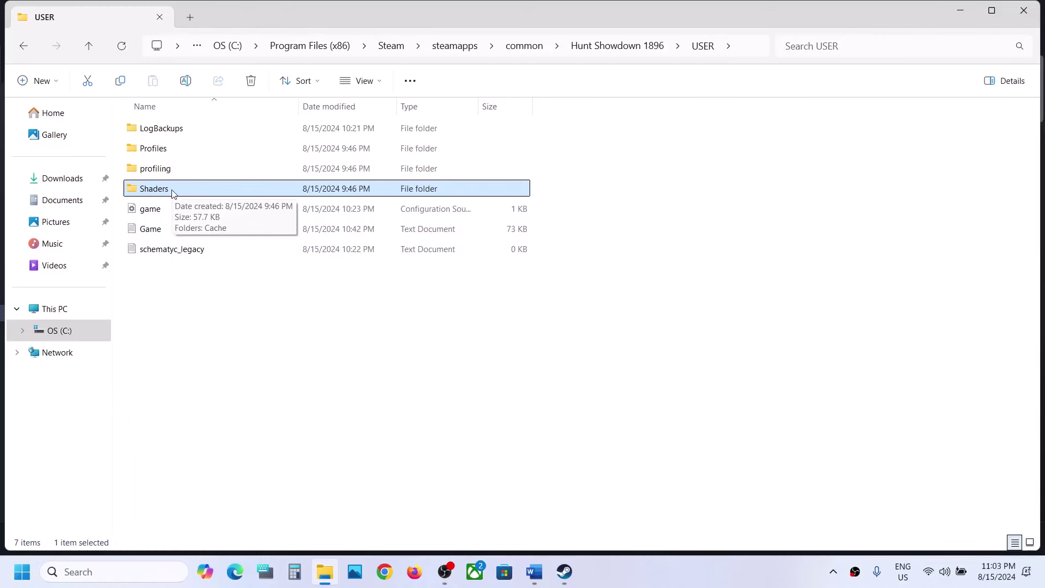
right_click(178, 191)
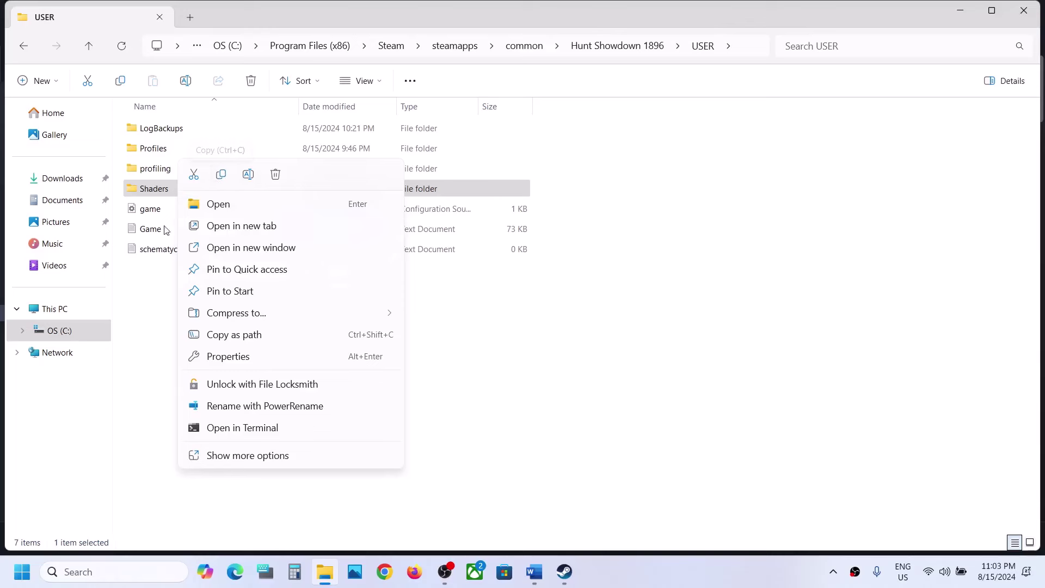
click(144, 293)
right_click(173, 190)
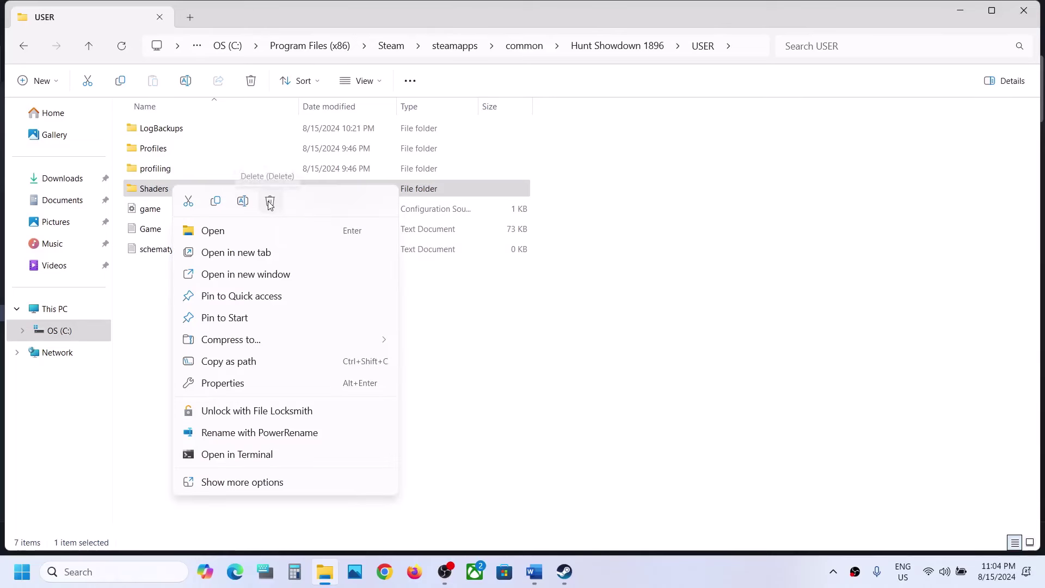
click(269, 203)
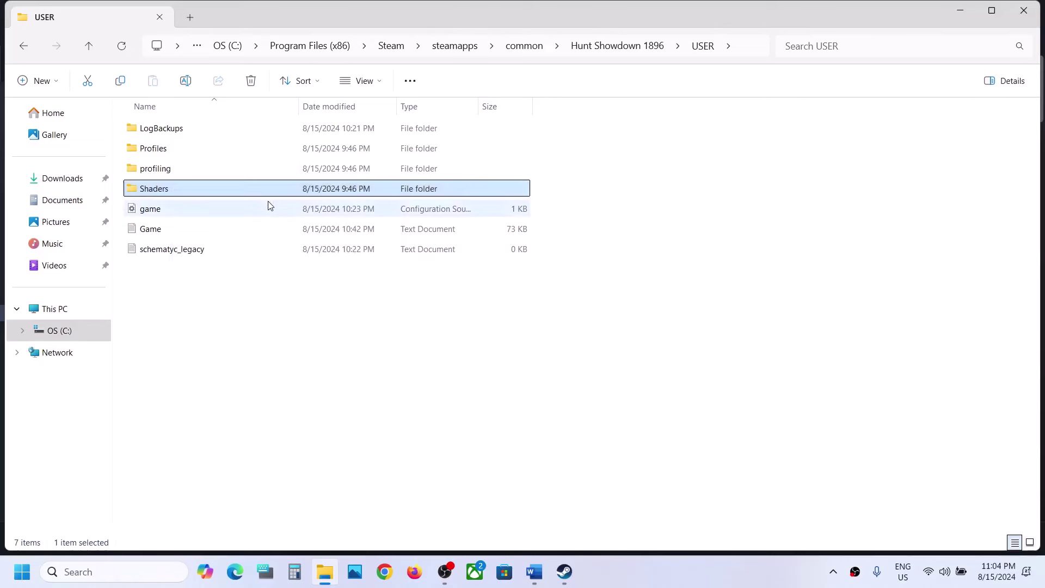
Step: Return to the Word document and highlight the Step 4 text "Delete the USER folder"
click(565, 571)
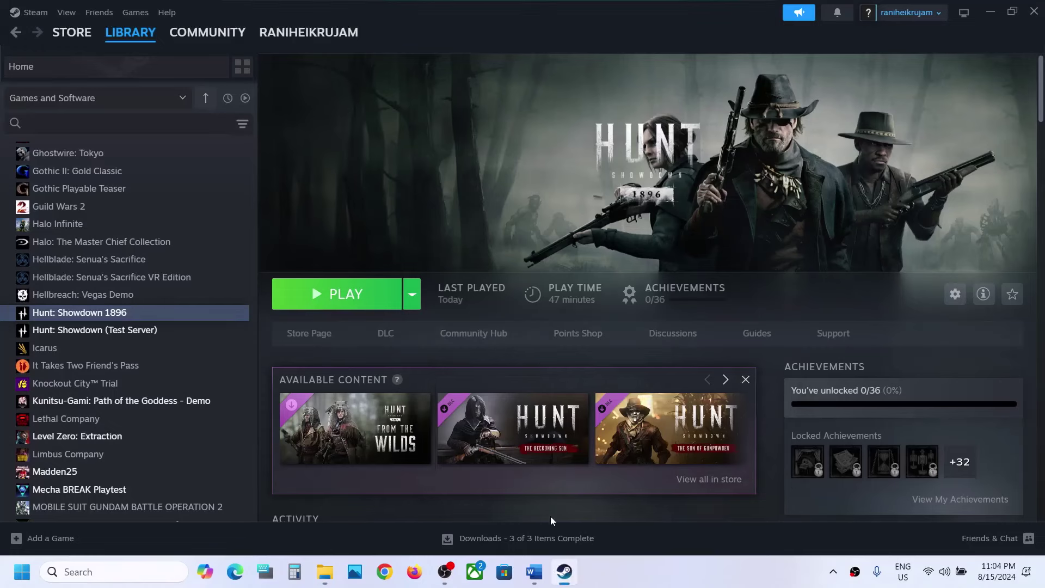
click(533, 572)
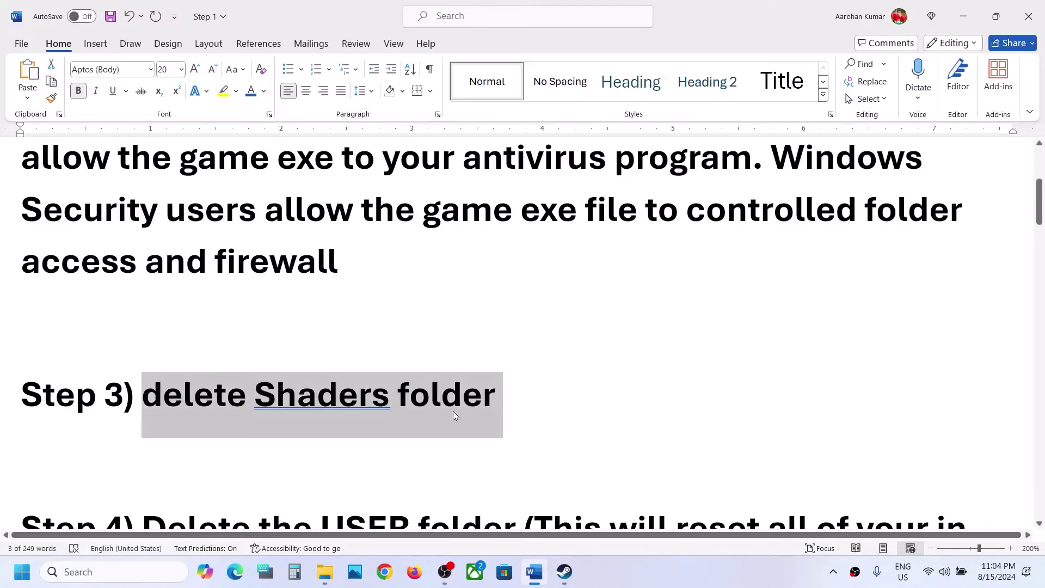
scroll(455, 415, down, 5)
scroll(454, 412, up, 1)
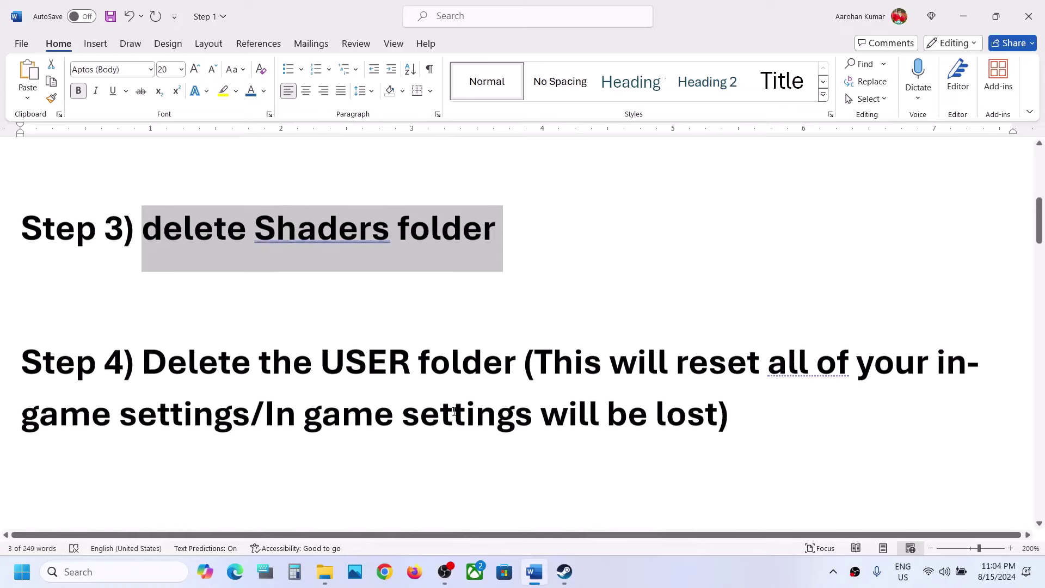
drag(142, 373, 462, 381)
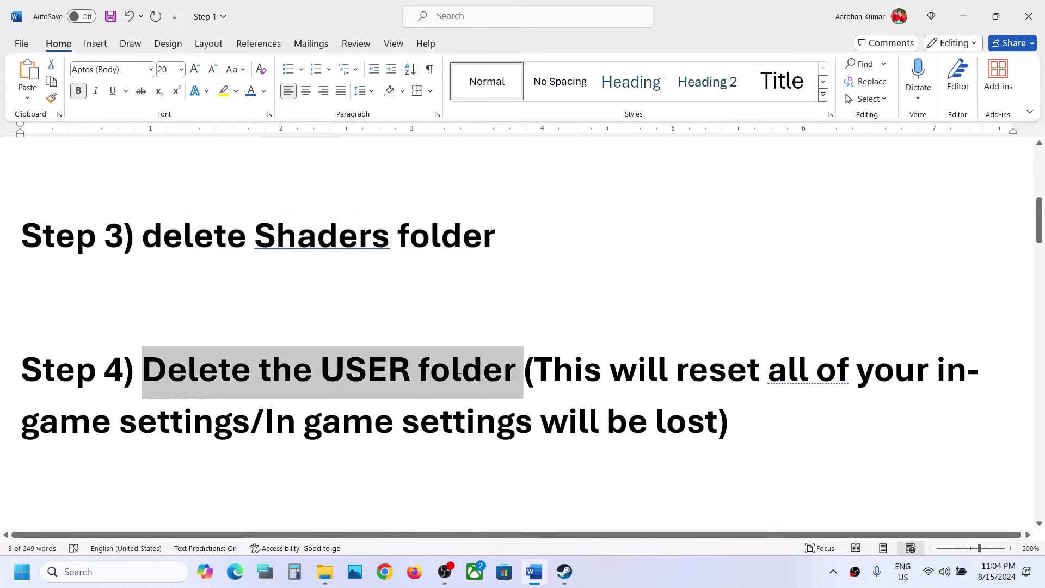
Step: Highlight the Step 4 note "In game settings will be lost", followed by the text "Delete the USER folder"
click(461, 381)
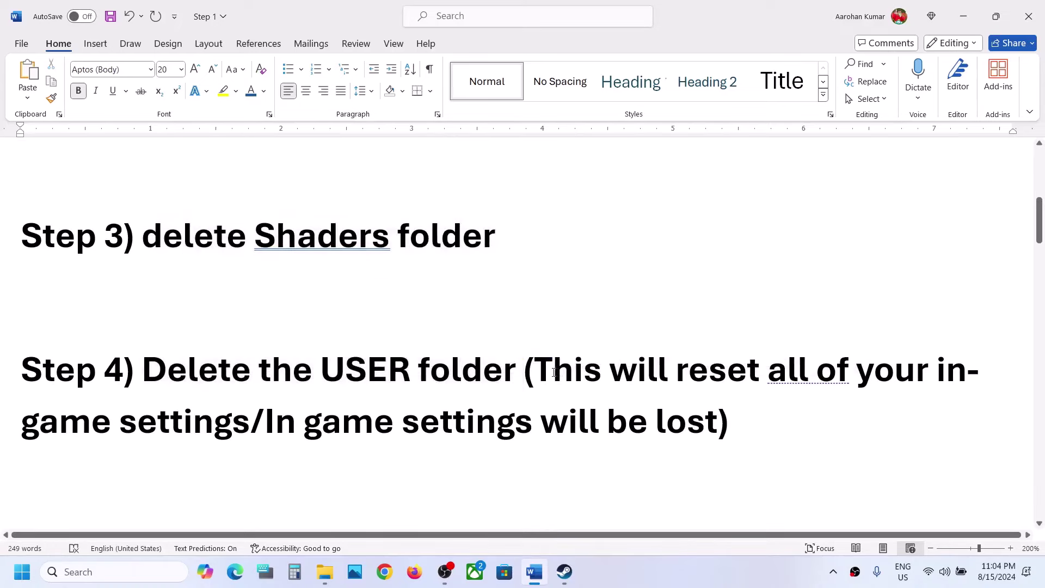
drag(541, 372, 718, 430)
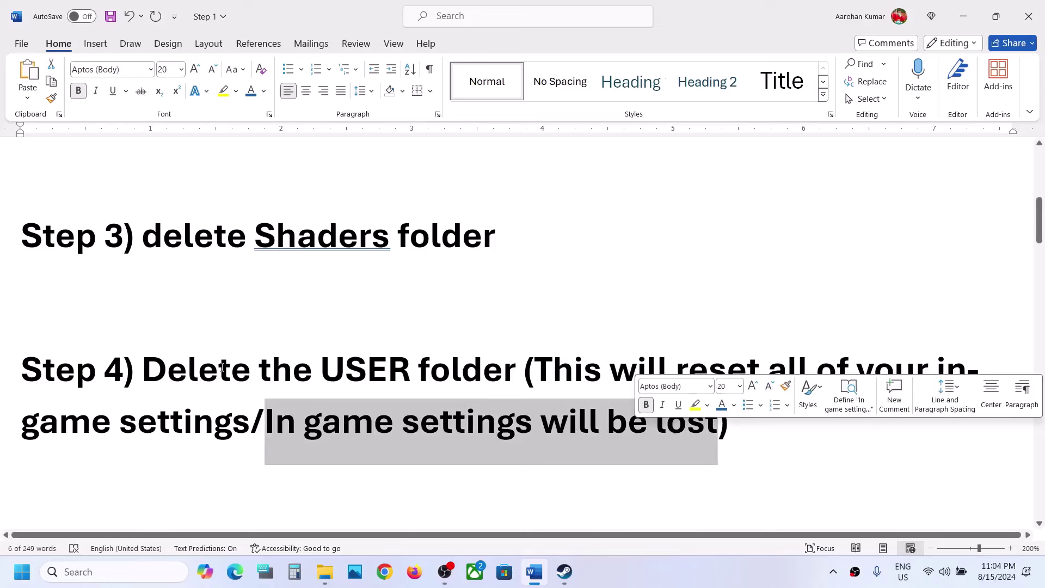
drag(200, 379, 519, 373)
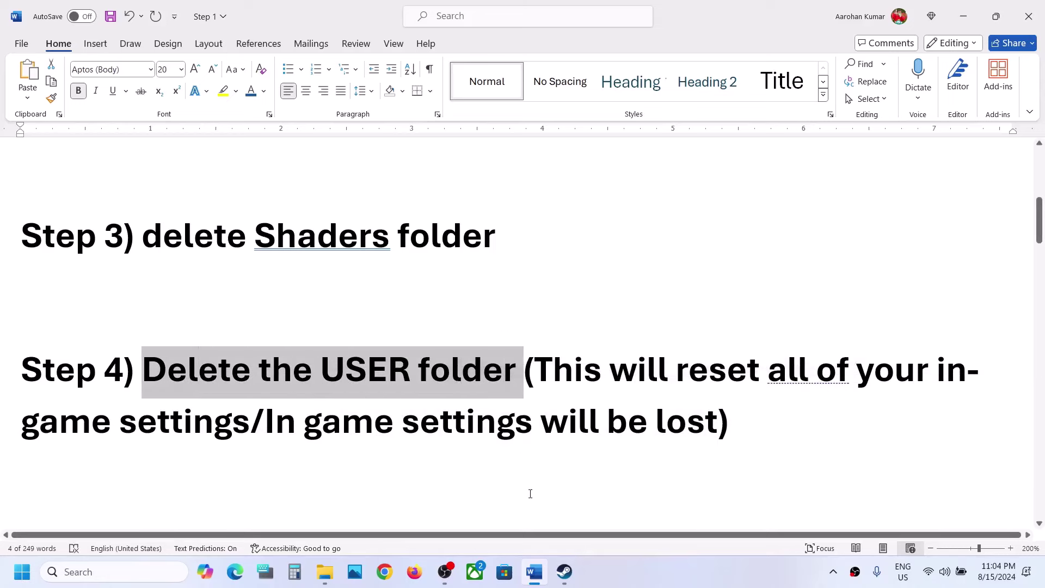
Step: Switch to Steam and browse the local files of Hunt: Showdown 1896
click(565, 571)
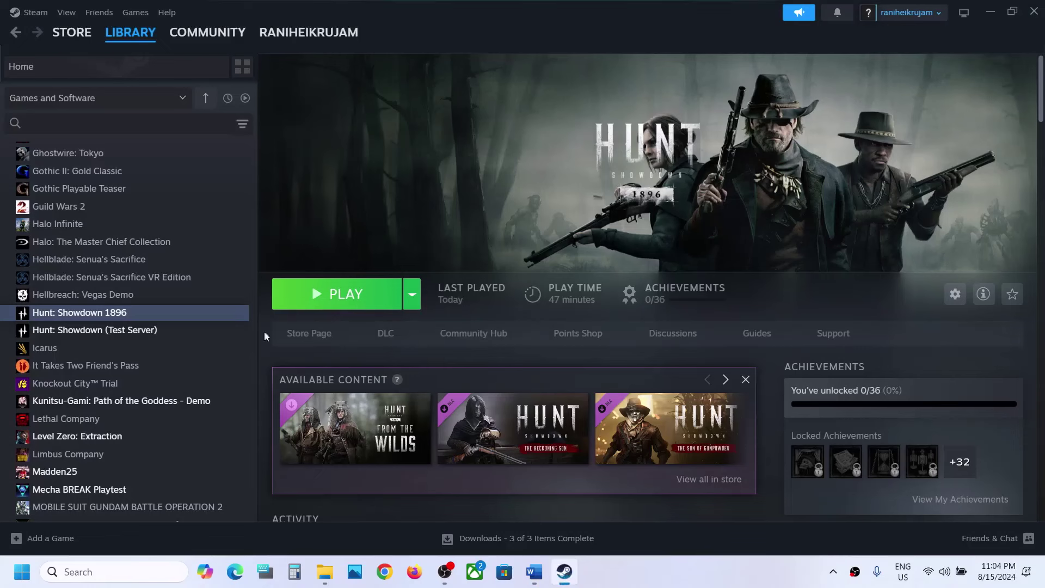
right_click(181, 318)
mouse_move(223, 395)
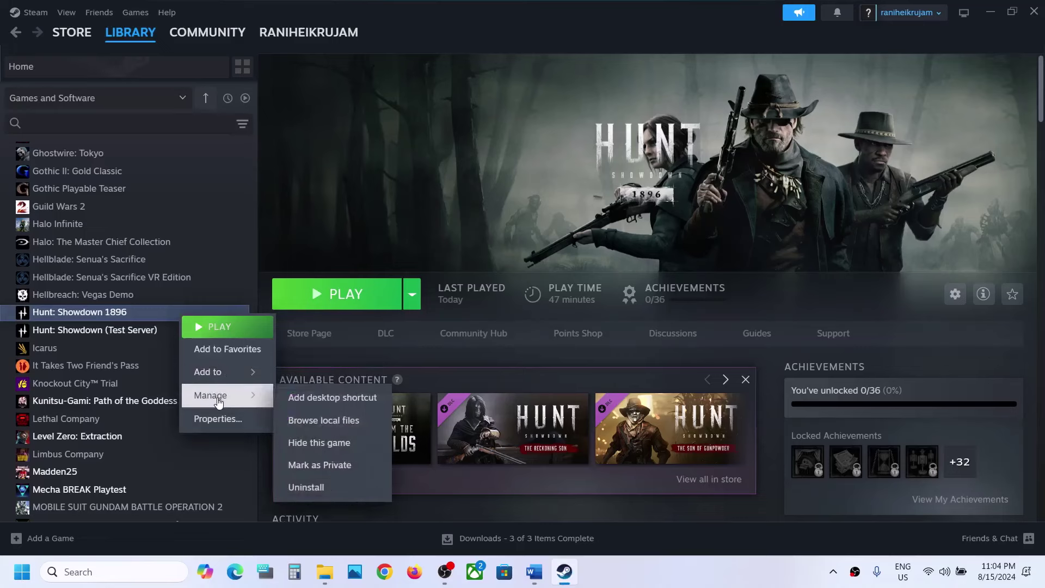
click(338, 423)
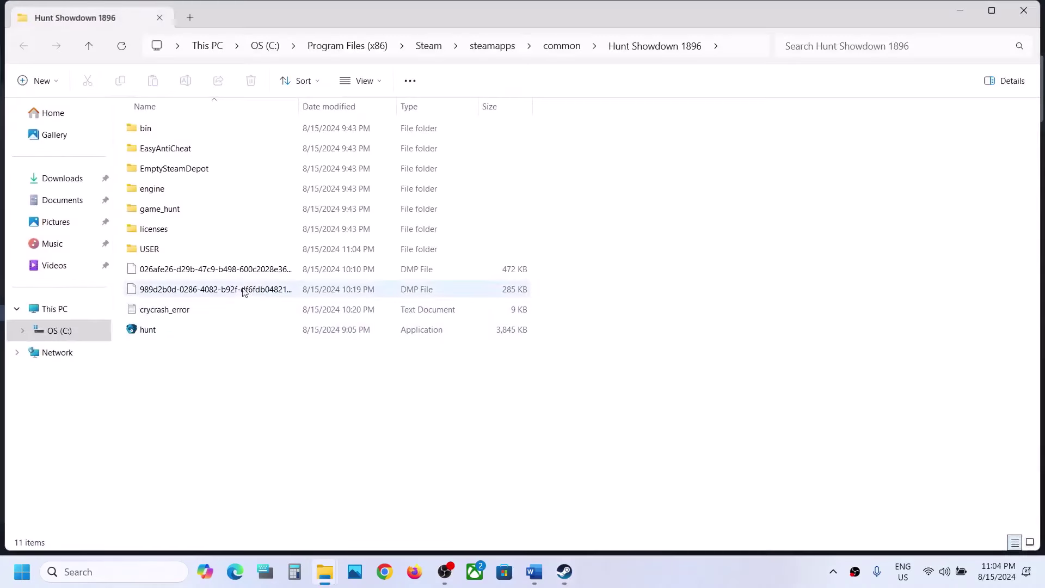
Step: Back up the game's USER folder by copying it to the desktop
click(158, 249)
right_click(161, 249)
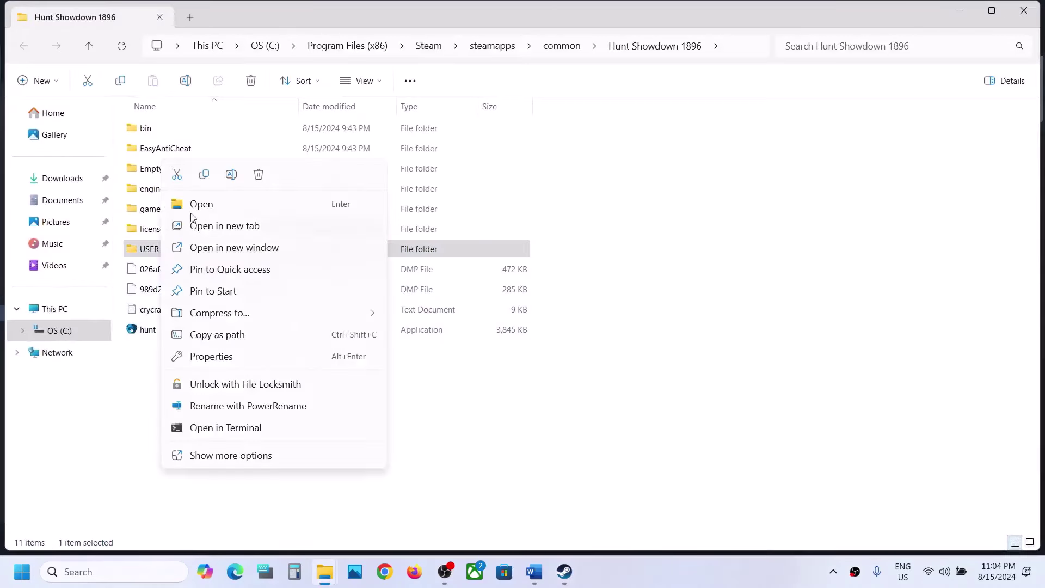
click(204, 175)
key(super+d)
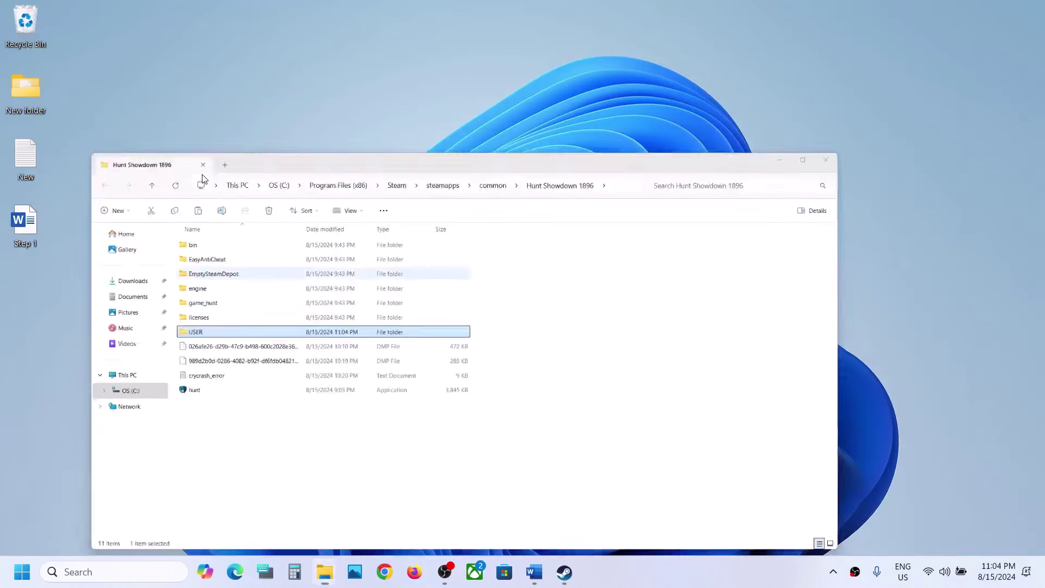
key(ctrl+v)
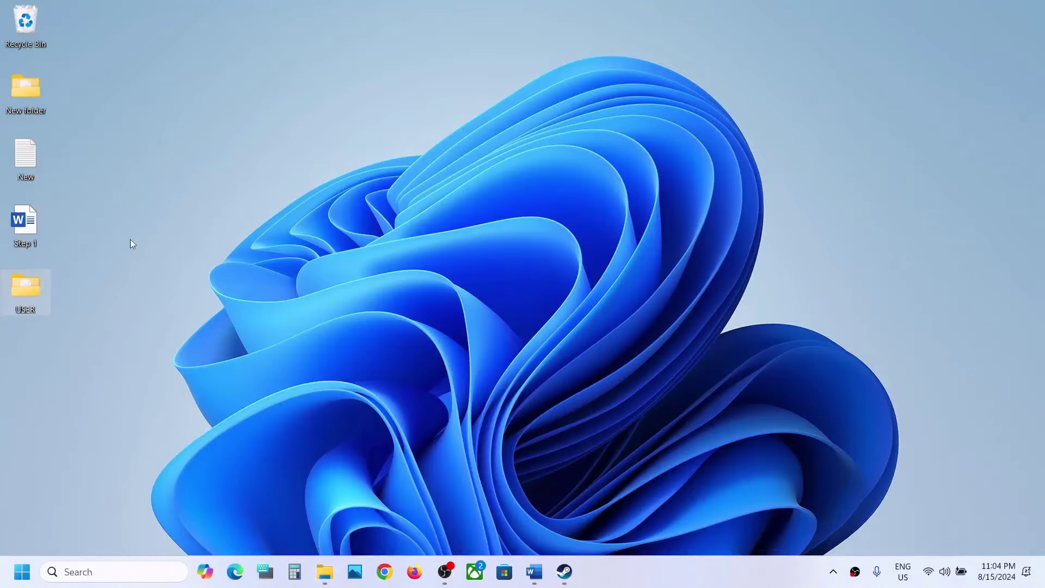
Step: Return to the Hunt Showdown 1896 installation folder and delete its USER folder
mouse_move(338, 580)
click(382, 537)
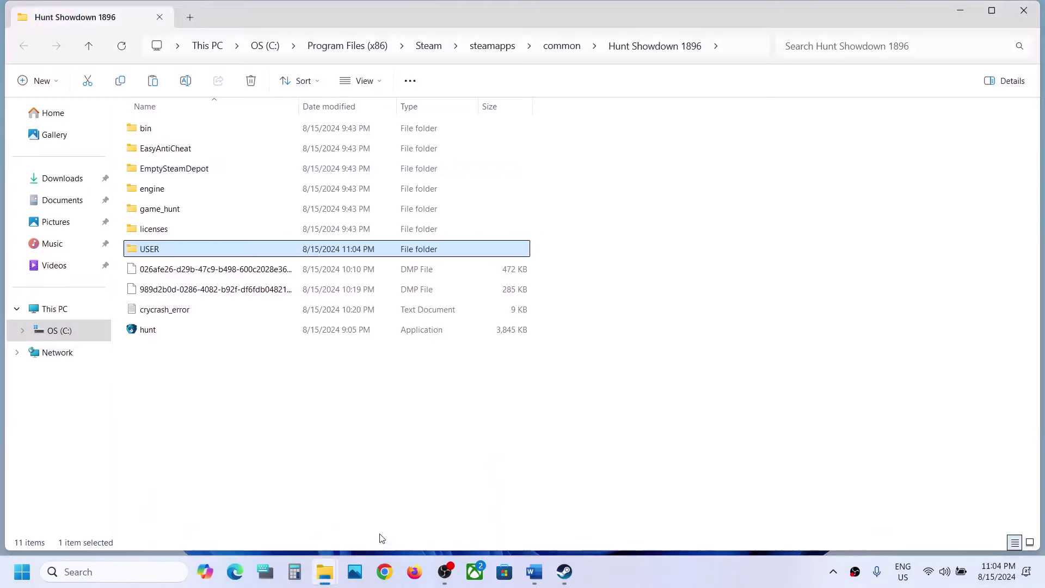
right_click(146, 253)
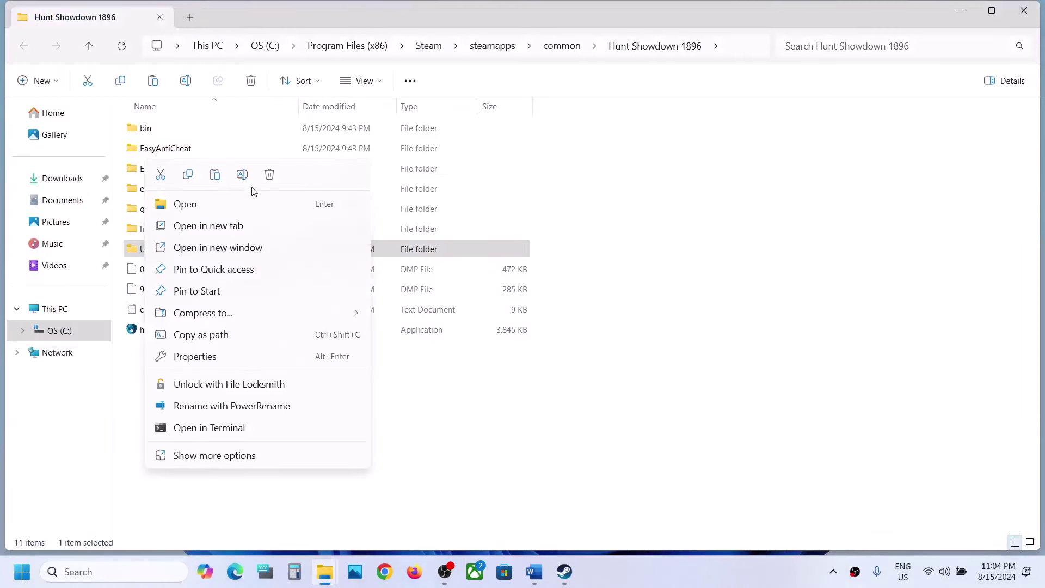
click(269, 174)
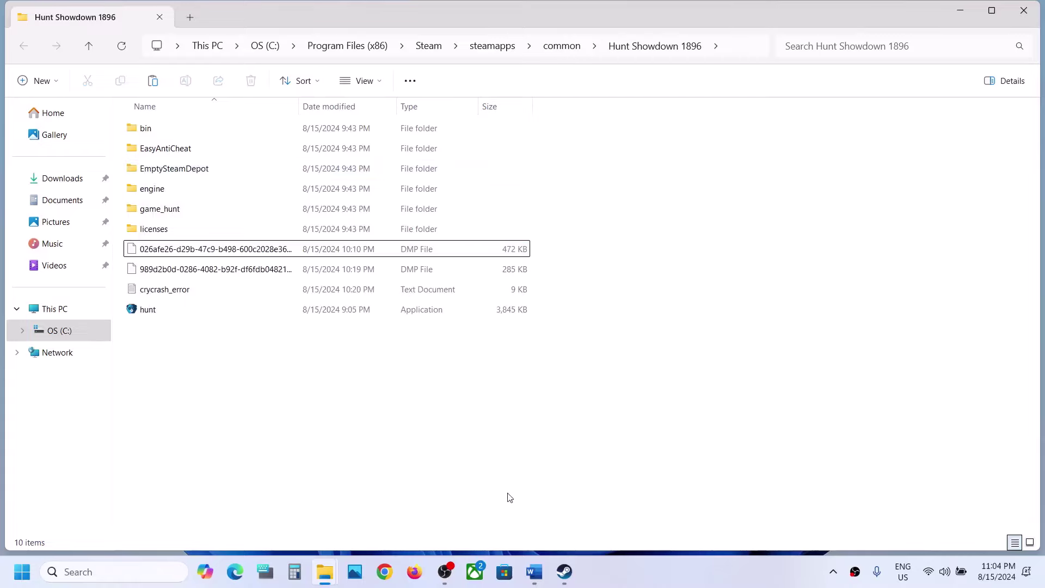
Step: Switch to the Word document and highlight the Step 5 text "Run the game as an administrator from the game installation folder"
click(564, 572)
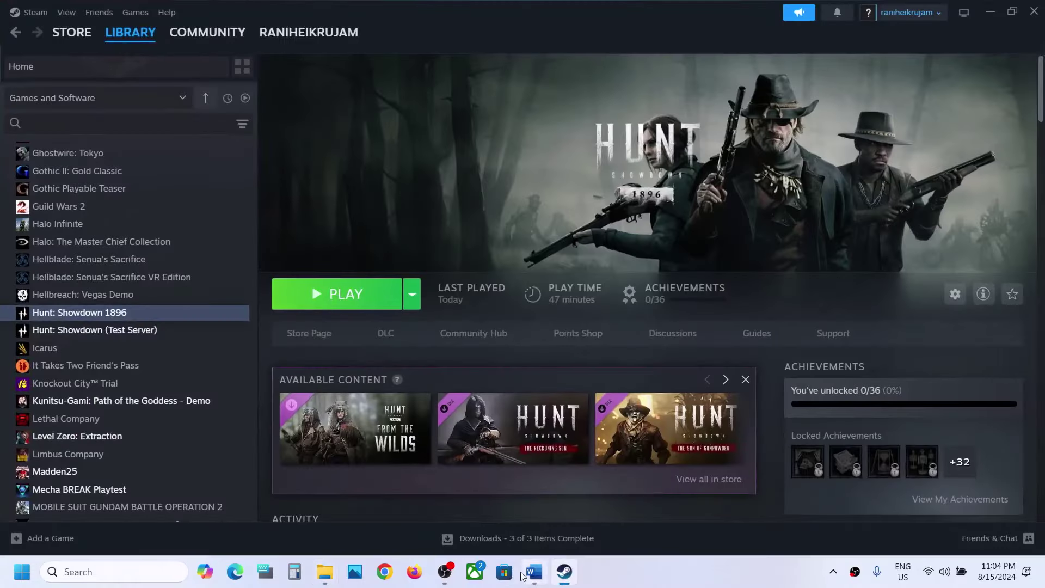
click(542, 574)
scroll(451, 412, down, 3)
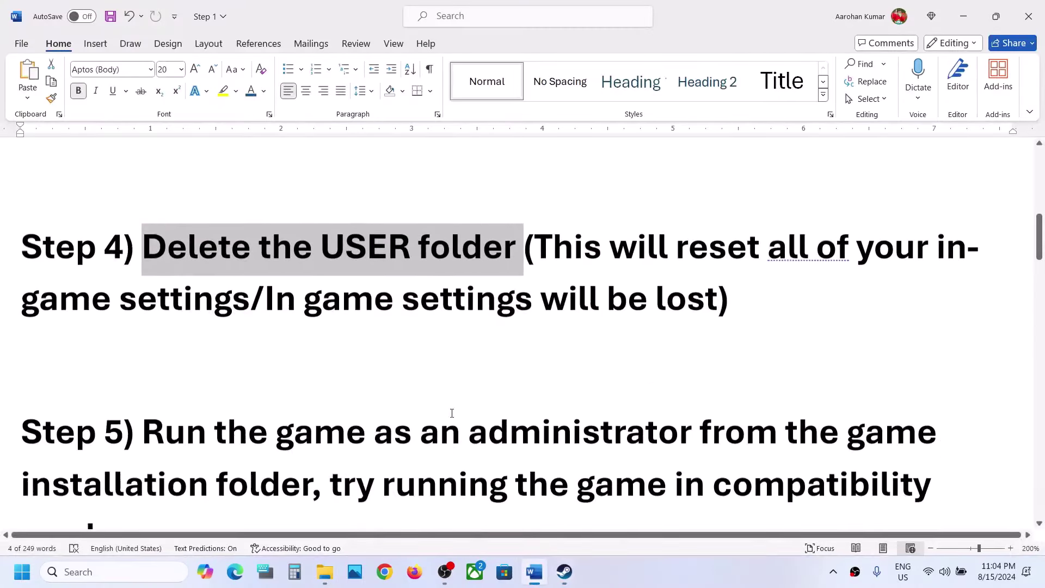
drag(145, 344, 311, 402)
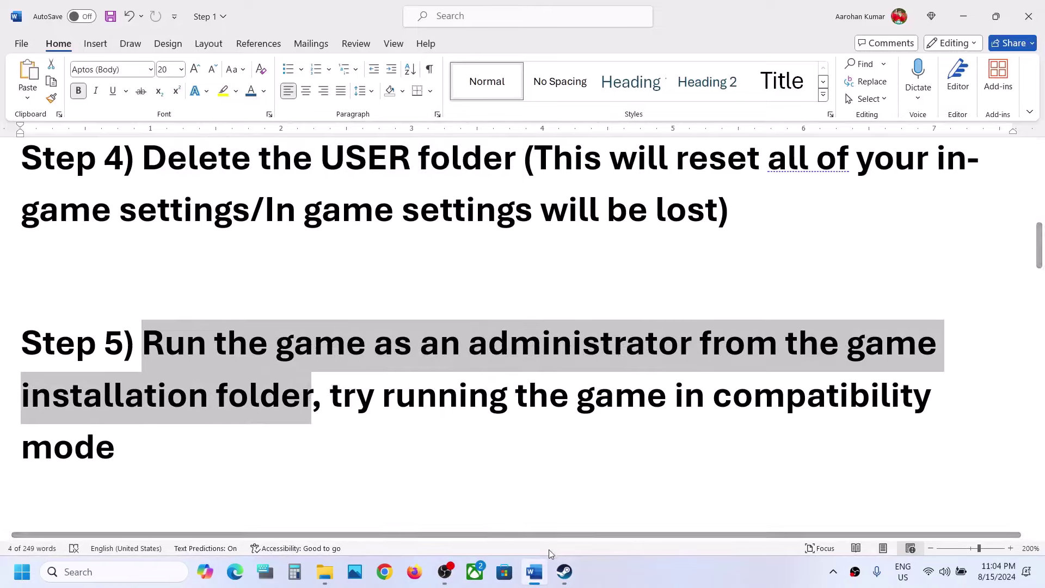
Step: Switch to Steam, browse the local files of Hunt: Showdown 1896, and locate HuntGame in the bin\win_x64 folder
click(564, 572)
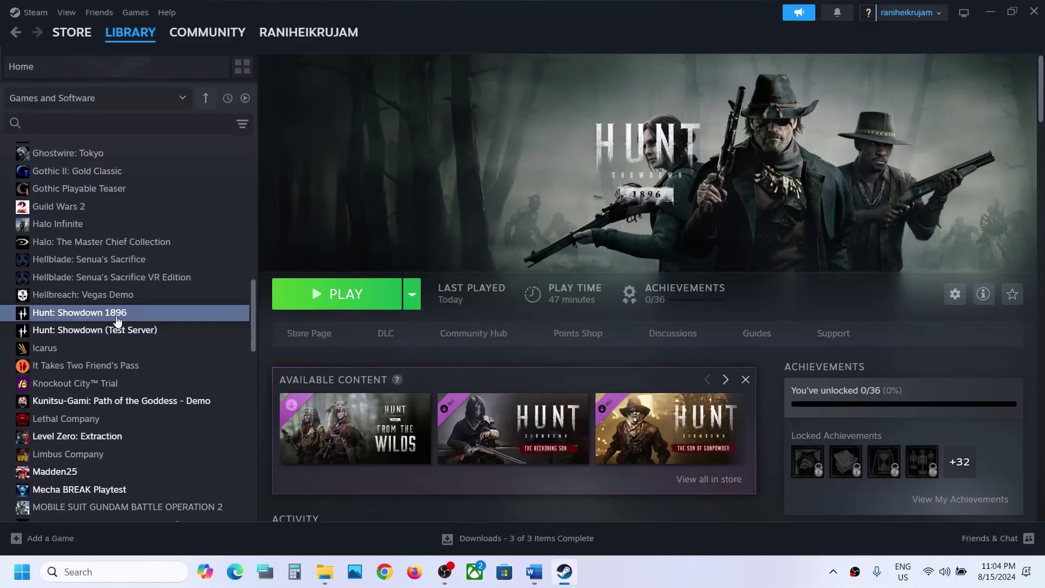
right_click(117, 321)
mouse_move(166, 398)
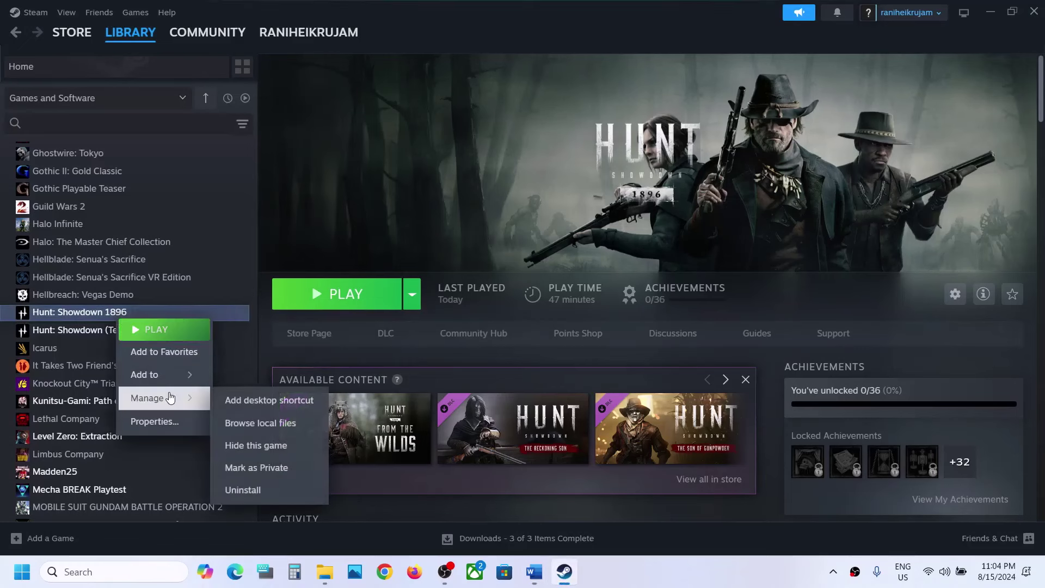
click(278, 424)
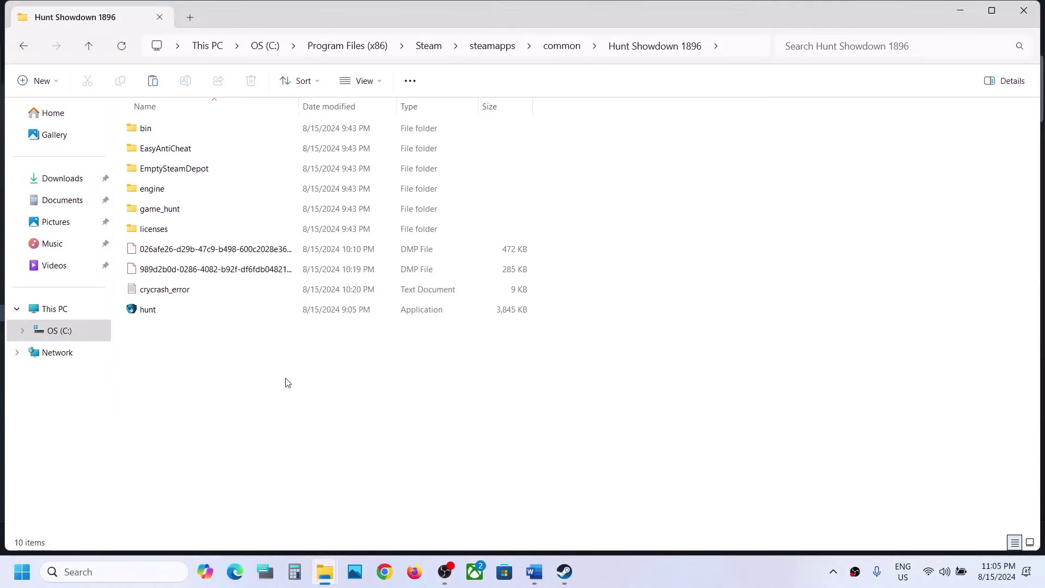
double_click(146, 128)
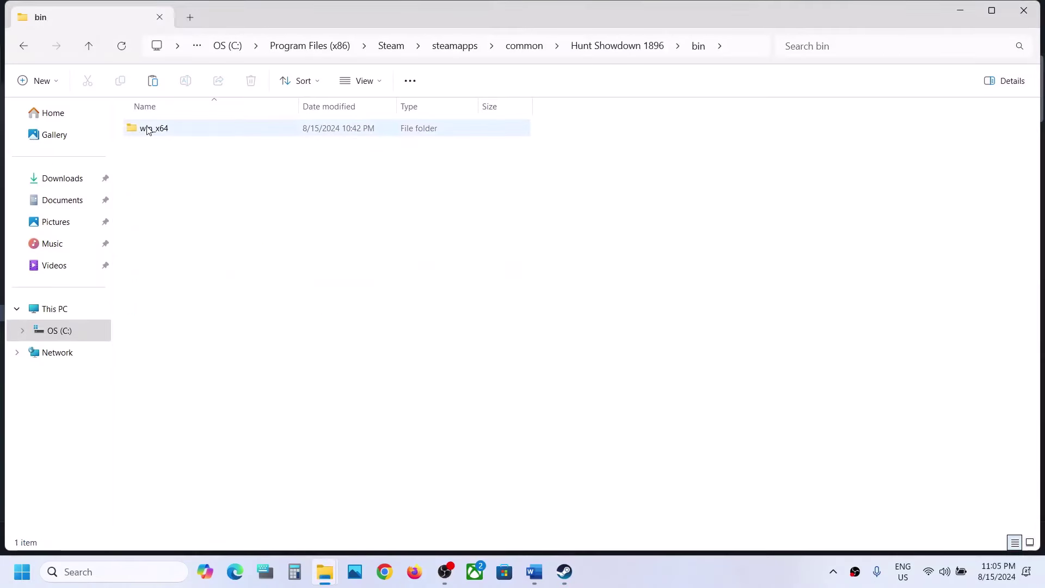
double_click(147, 130)
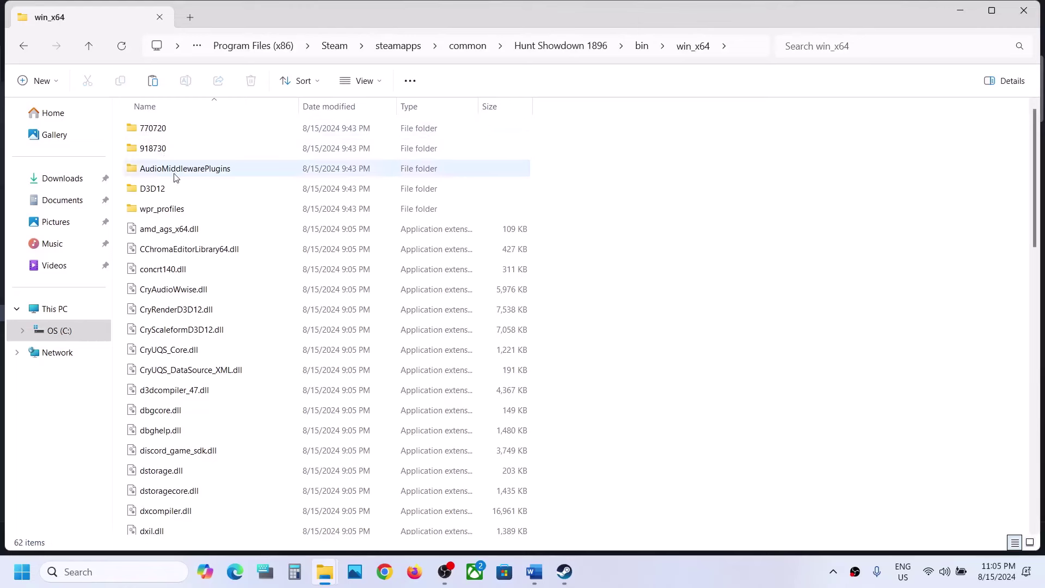
scroll(199, 366, down, 5)
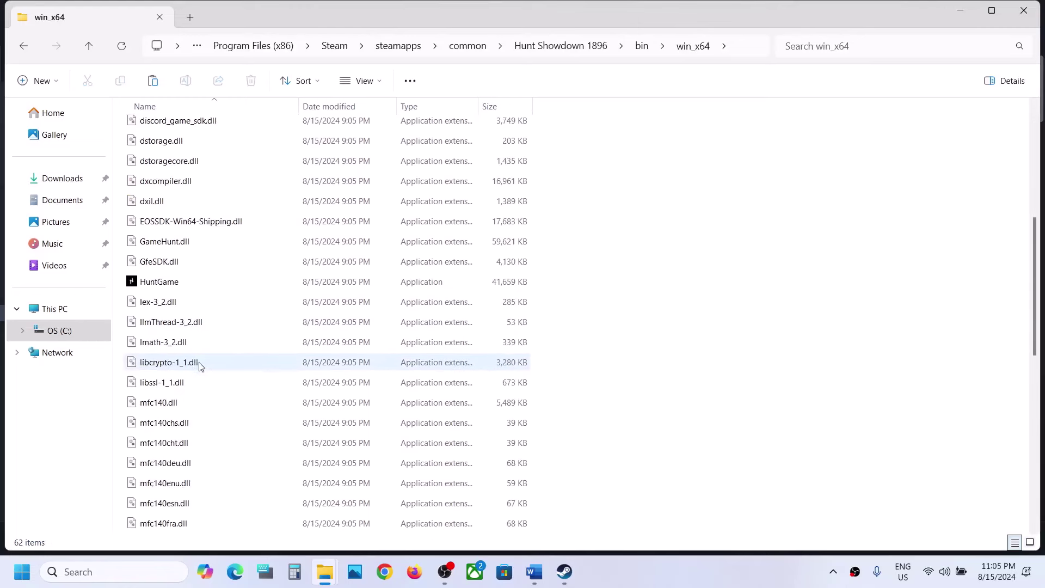
Step: Set the HuntGame application to always run as an administrator in its compatibility properties
right_click(157, 281)
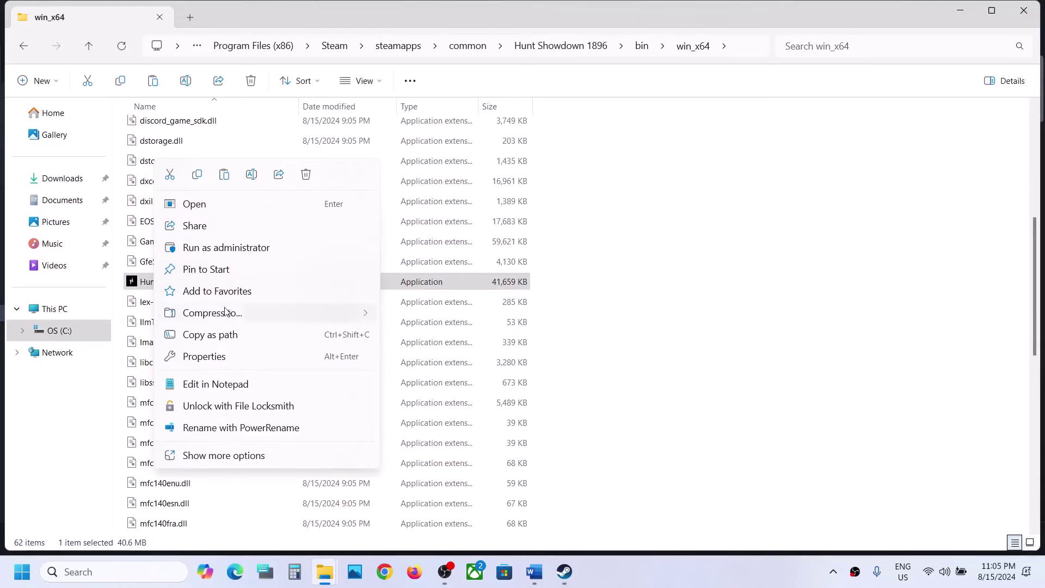
click(207, 360)
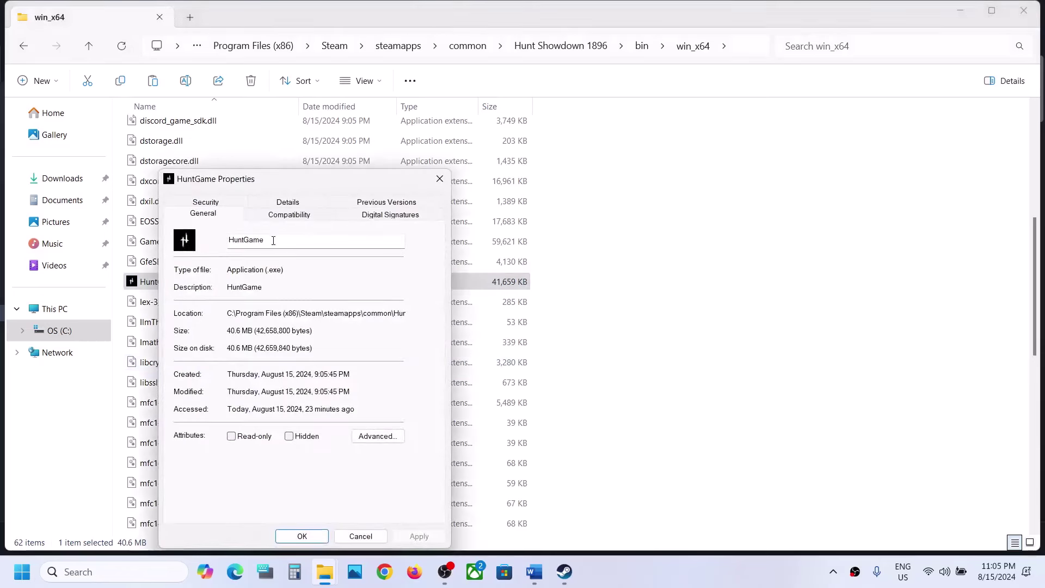
click(268, 217)
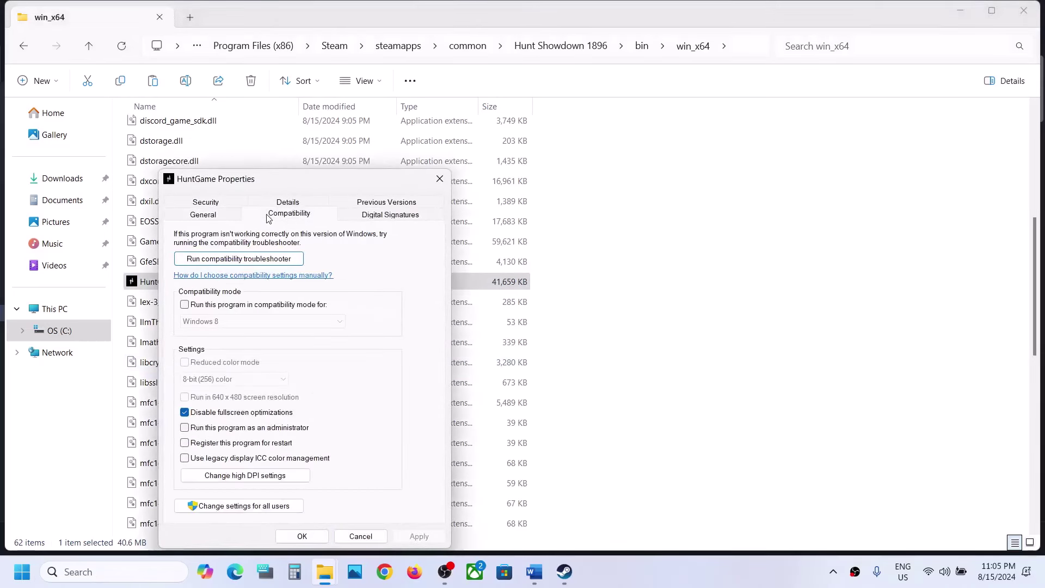
click(185, 428)
click(411, 537)
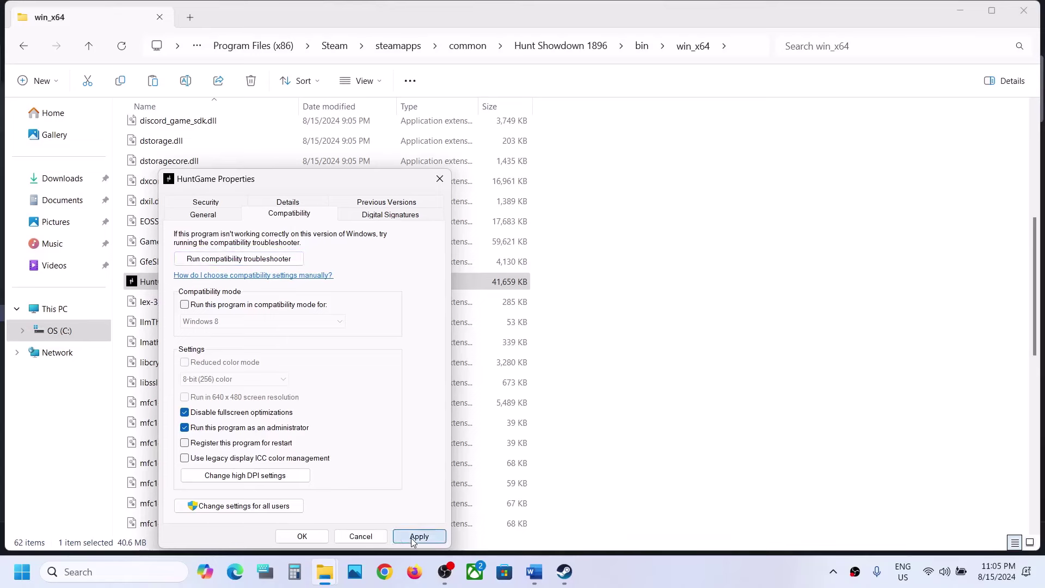
click(302, 537)
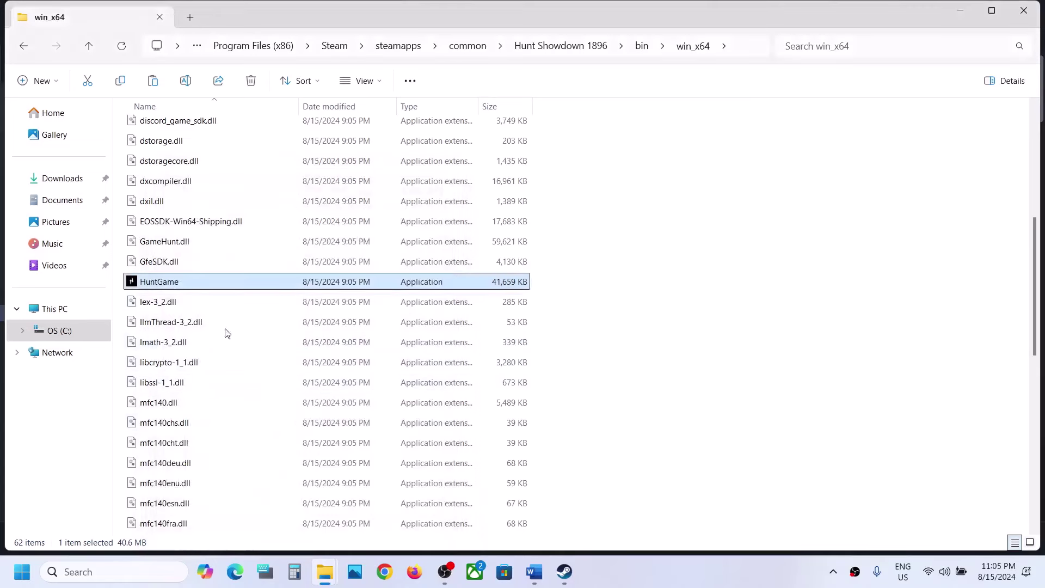
Step: Reopen HuntGame's compatibility properties, enable compatibility mode for Windows 8, and apply it
right_click(190, 282)
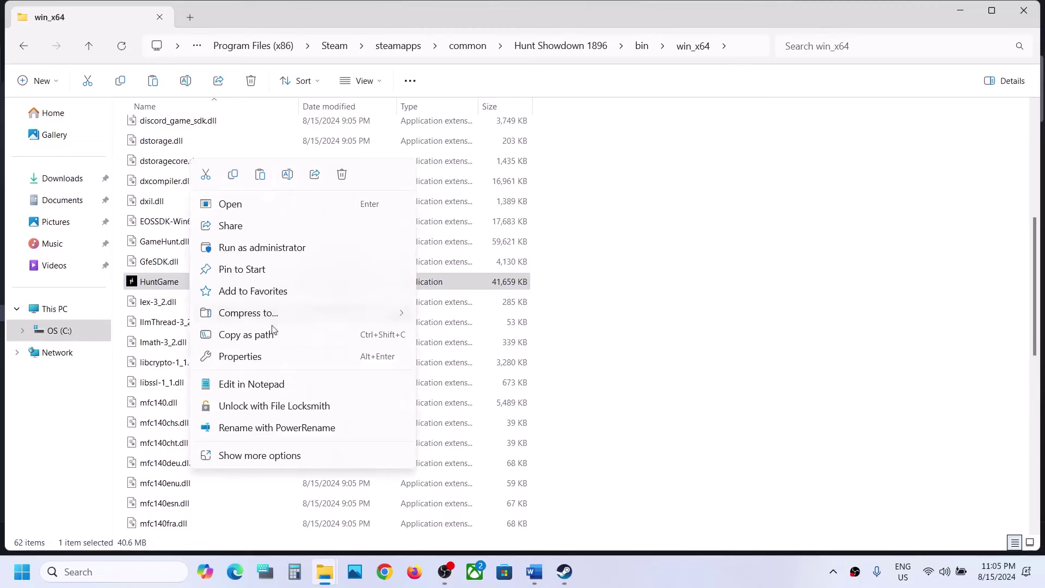
click(254, 356)
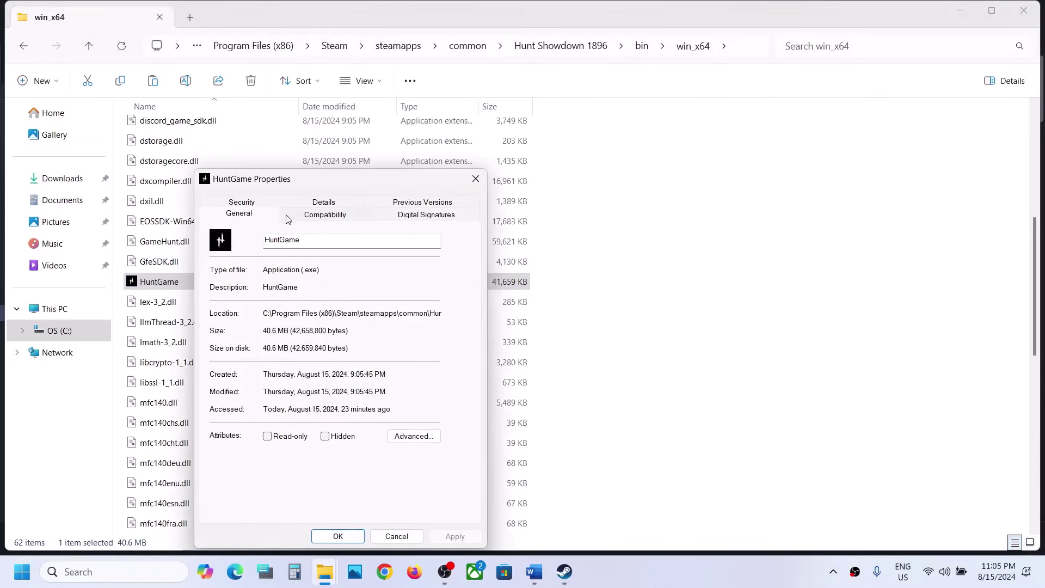
click(304, 215)
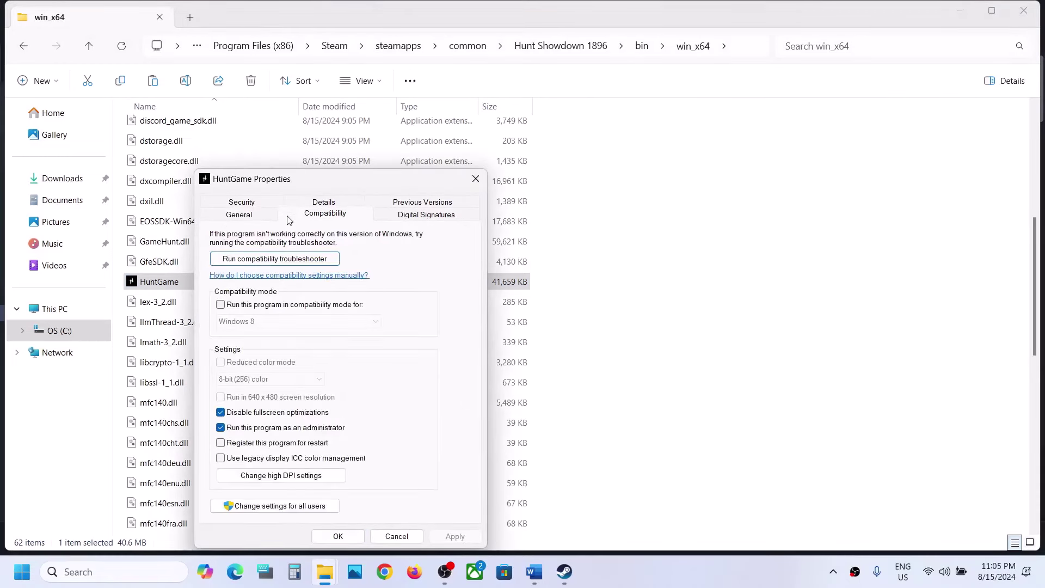
click(221, 304)
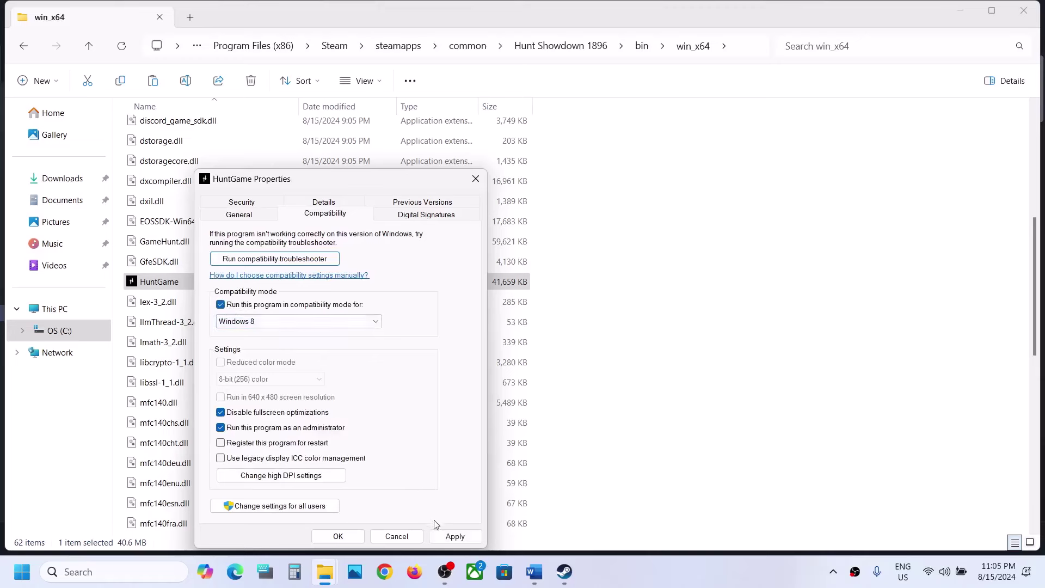
click(452, 536)
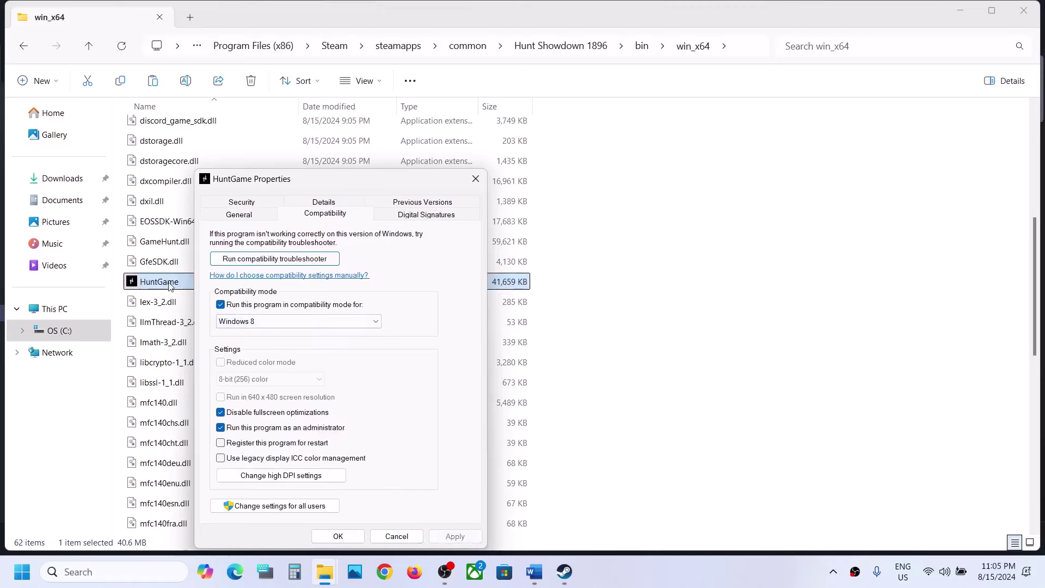
Step: Change HuntGame's compatibility mode to Windows 7, apply it, and close the properties
click(256, 321)
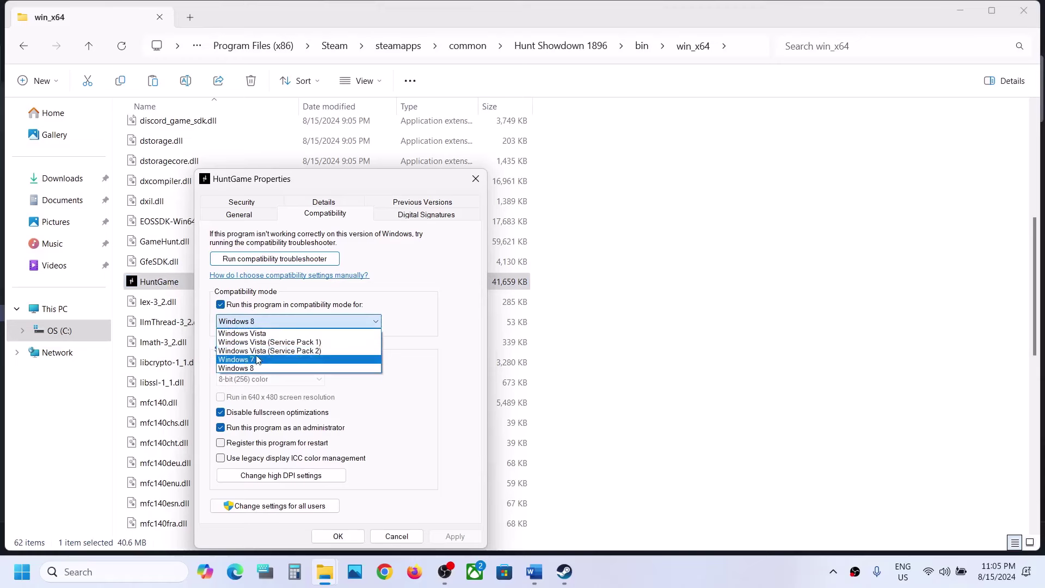
click(257, 360)
click(441, 538)
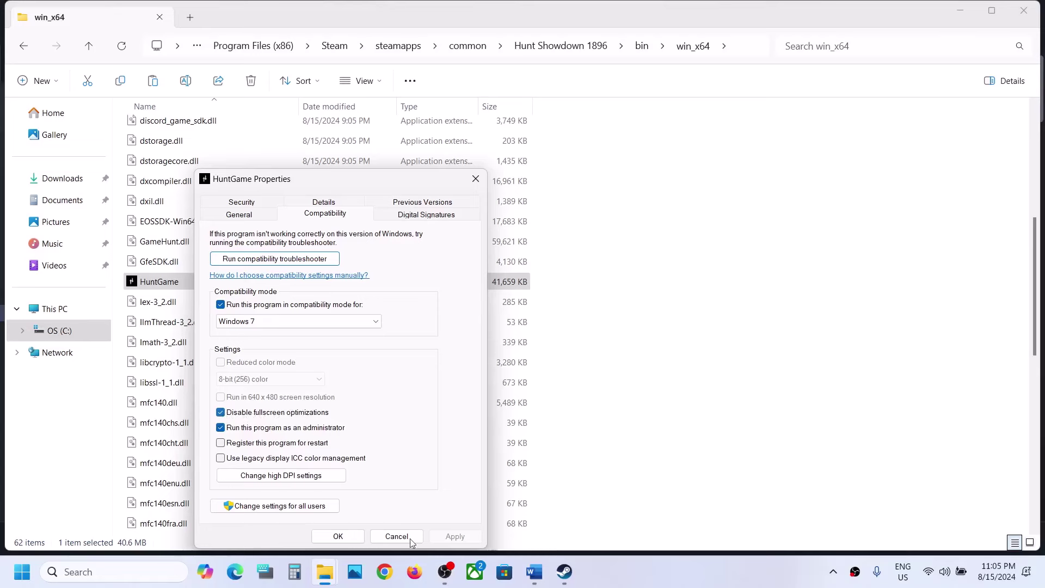
click(348, 538)
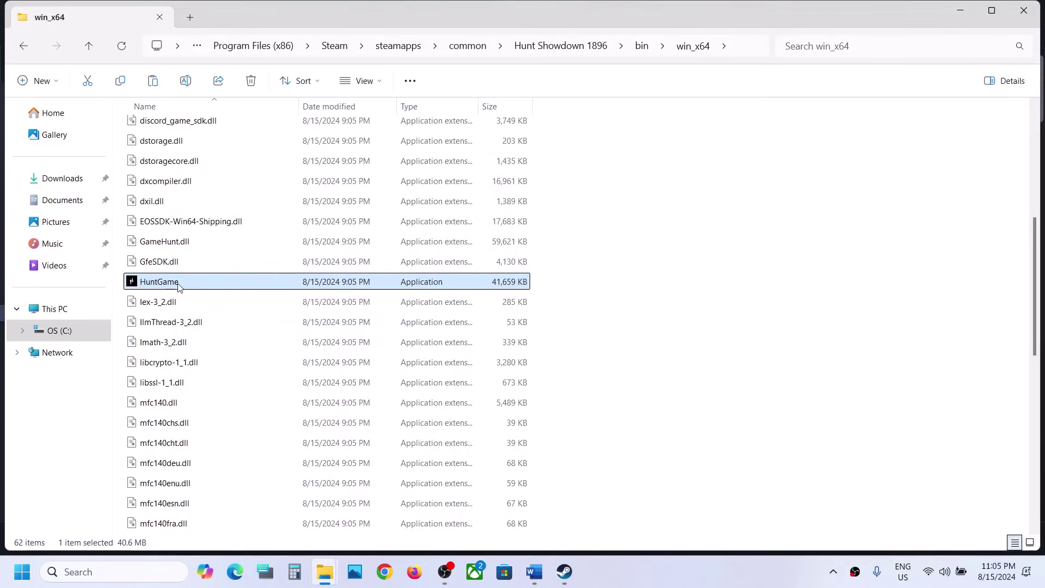
Step: Open HuntGame's compatibility properties and confirm its high DPI scaling override with scaling performed by Application
right_click(179, 287)
click(240, 355)
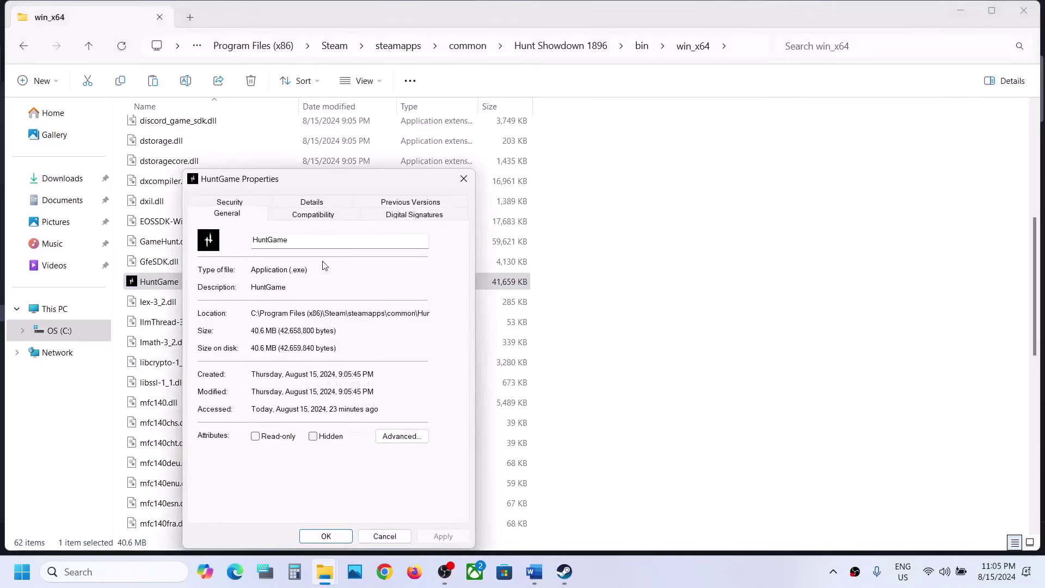
click(308, 219)
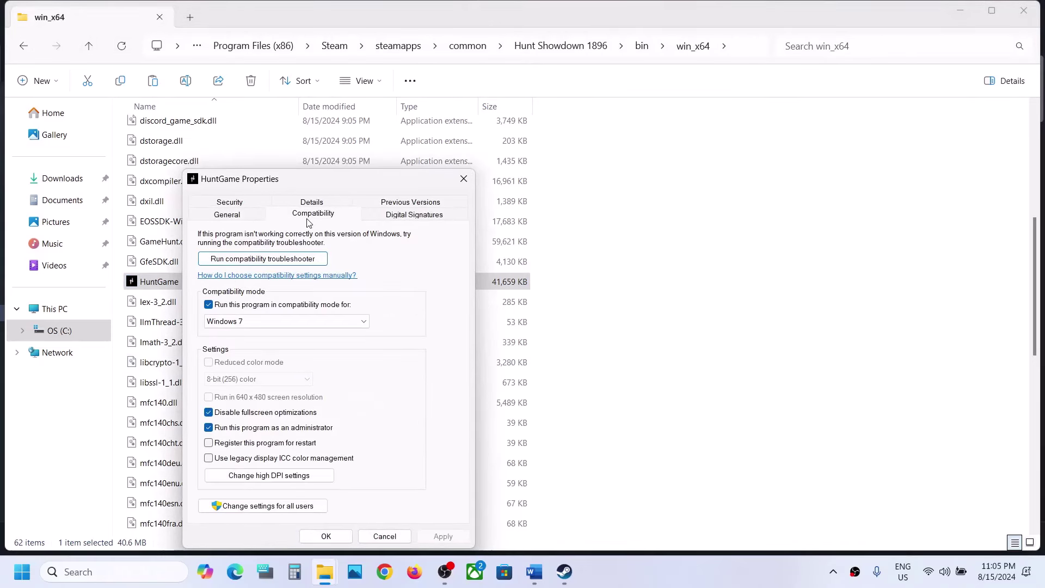
click(266, 478)
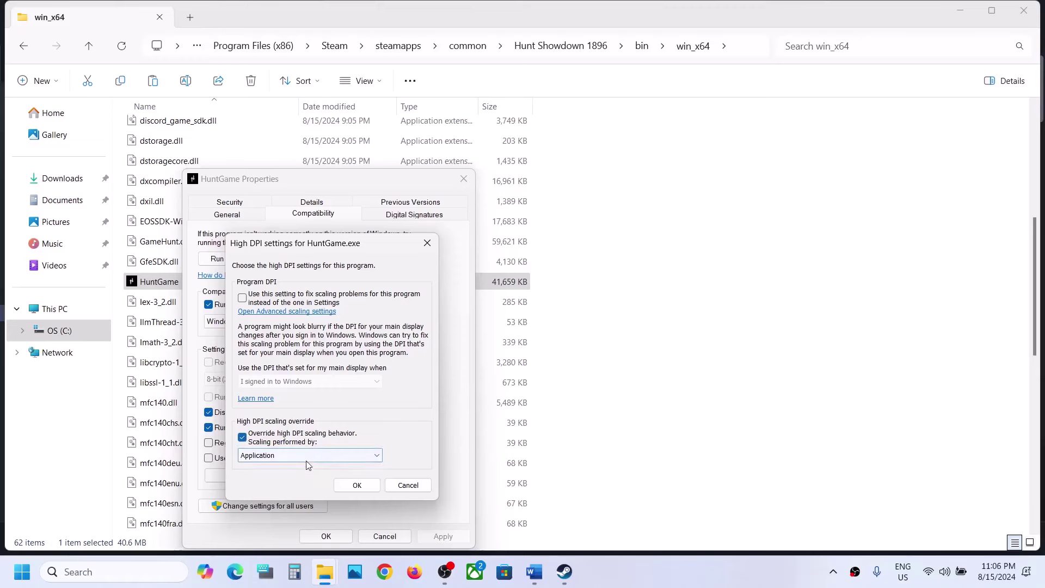
click(357, 485)
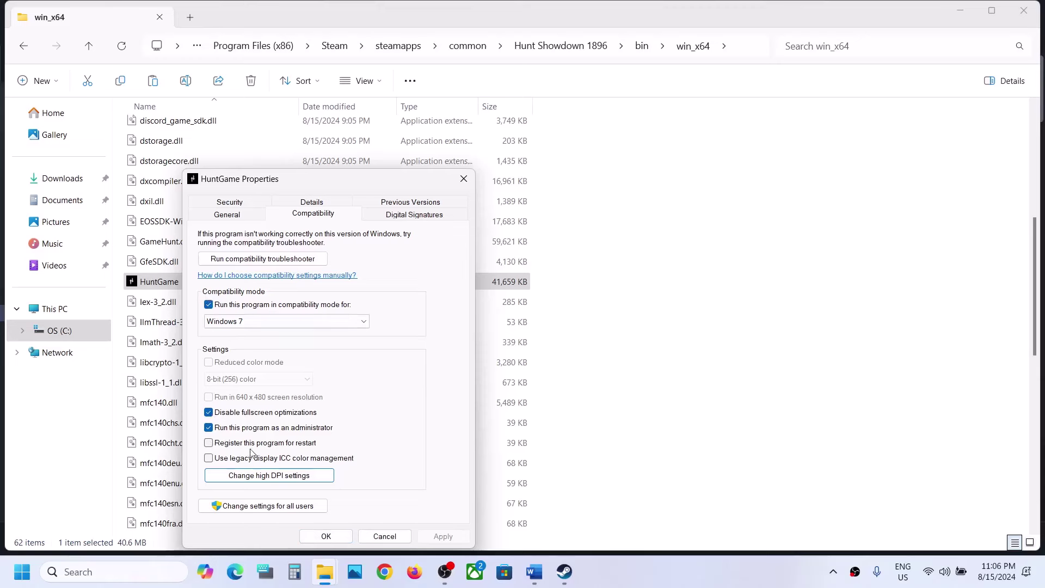
Step: Revisit HuntGame's high DPI settings, disable its fullscreen optimization, administrator and compatibility mode options, and apply the changes
click(257, 476)
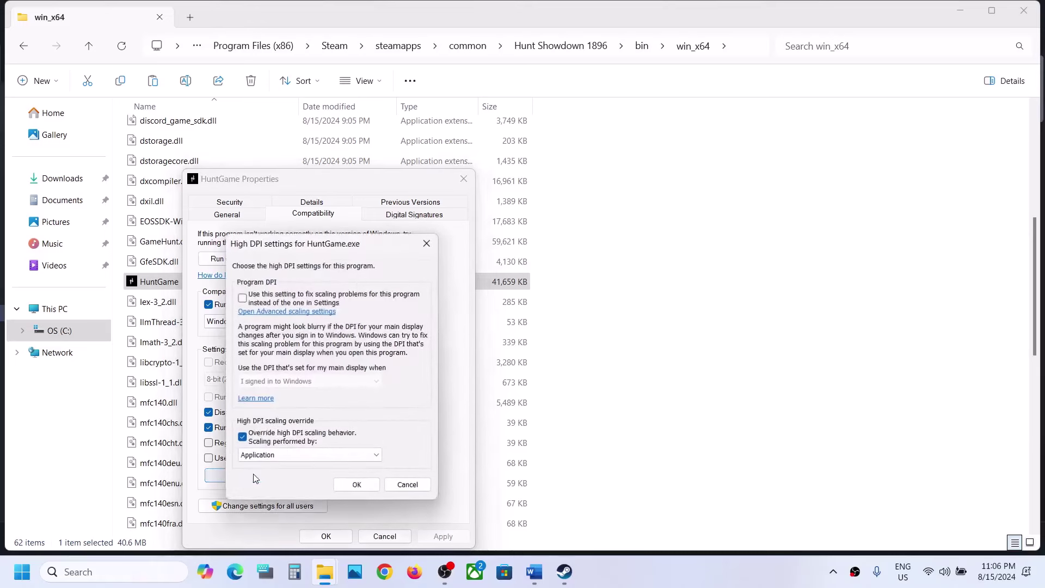
click(356, 485)
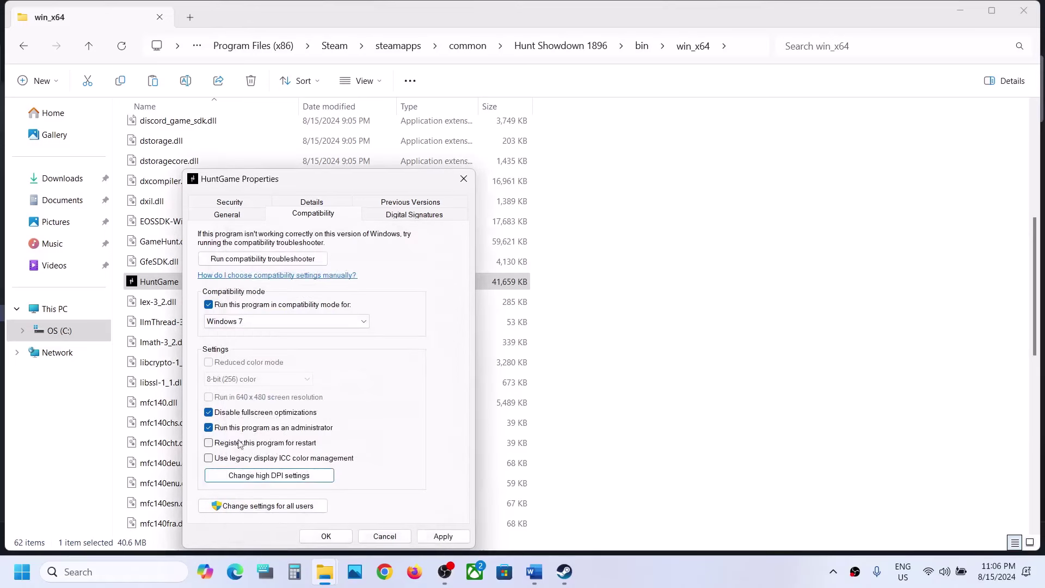
click(209, 412)
click(209, 427)
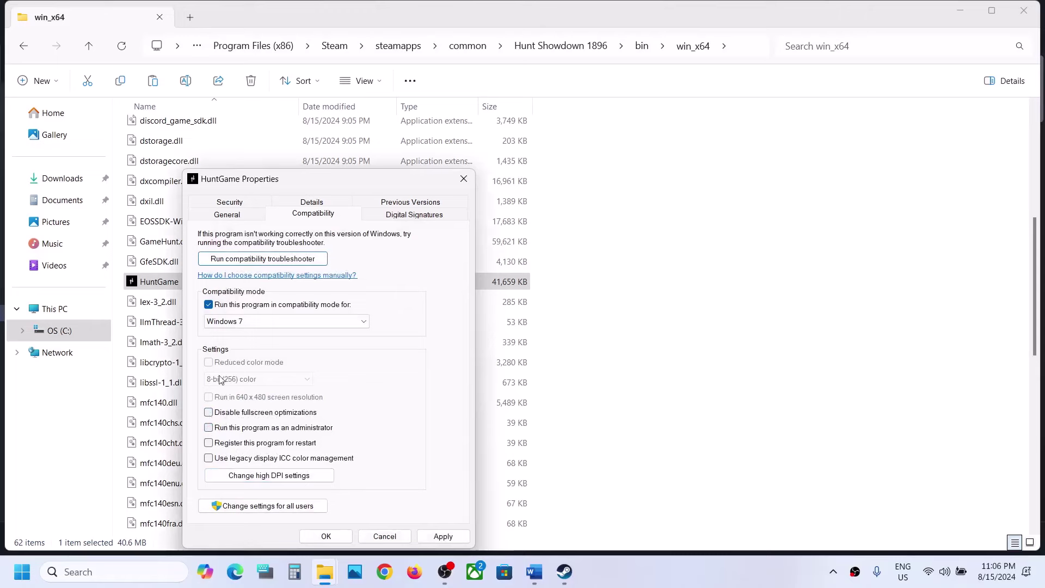
click(209, 304)
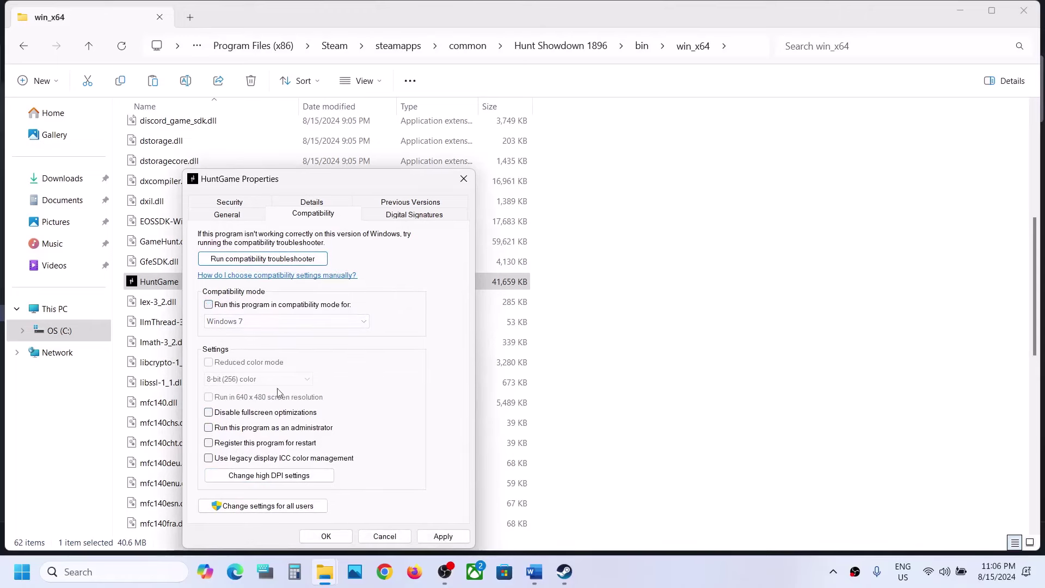
click(442, 536)
click(326, 536)
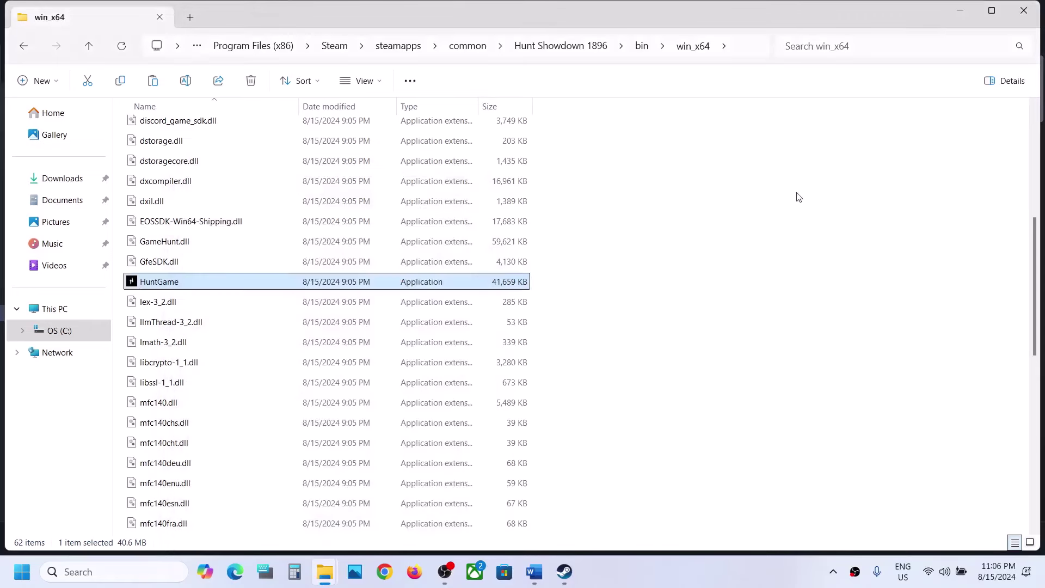
Step: Close the win_x64 folder, switch to Word, and highlight the Step 6 graphics driver instruction with its NVIDIA and AMD links
click(1016, 15)
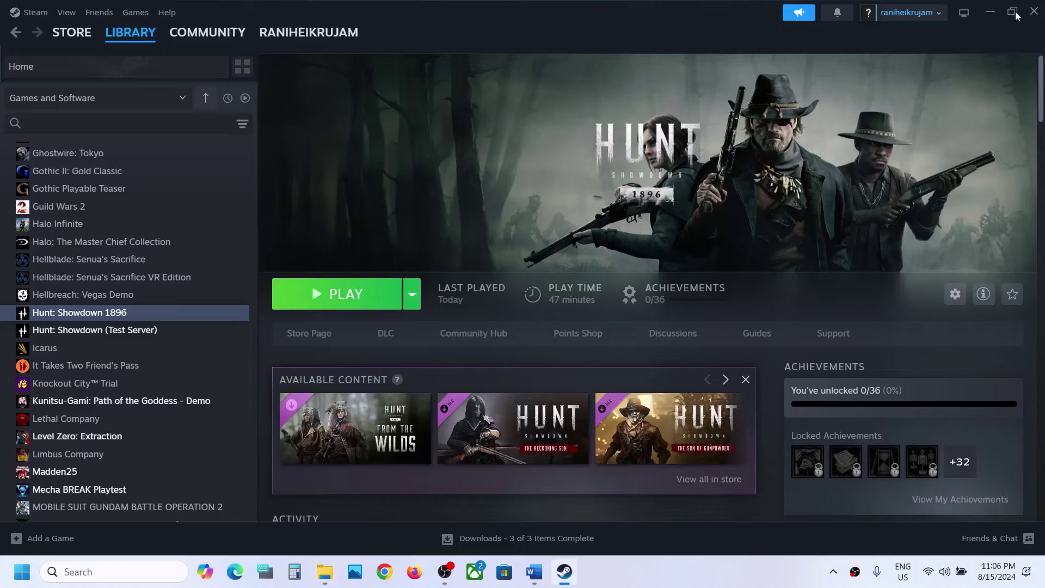
click(542, 580)
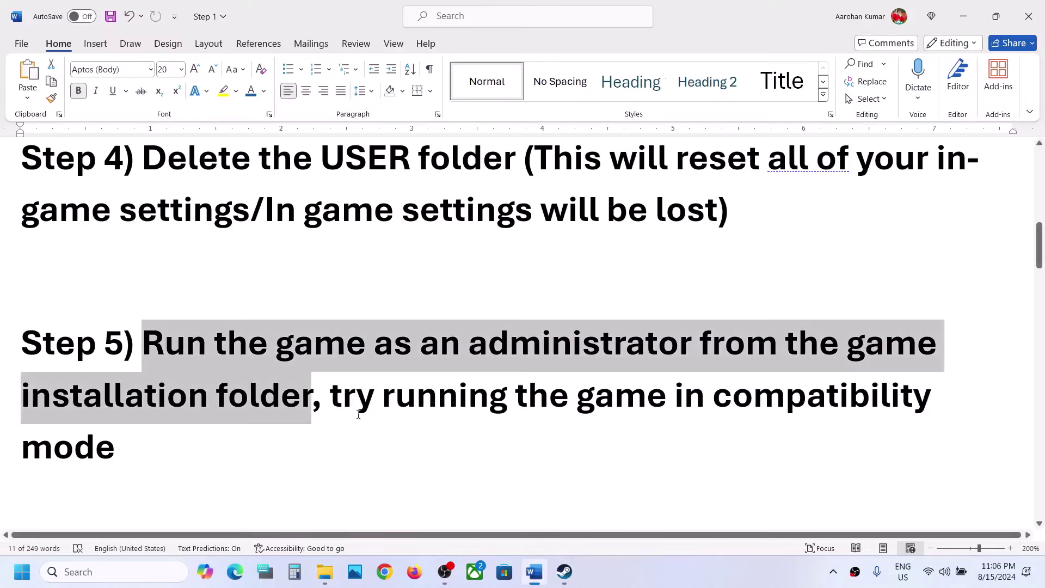
scroll(358, 415, down, 5)
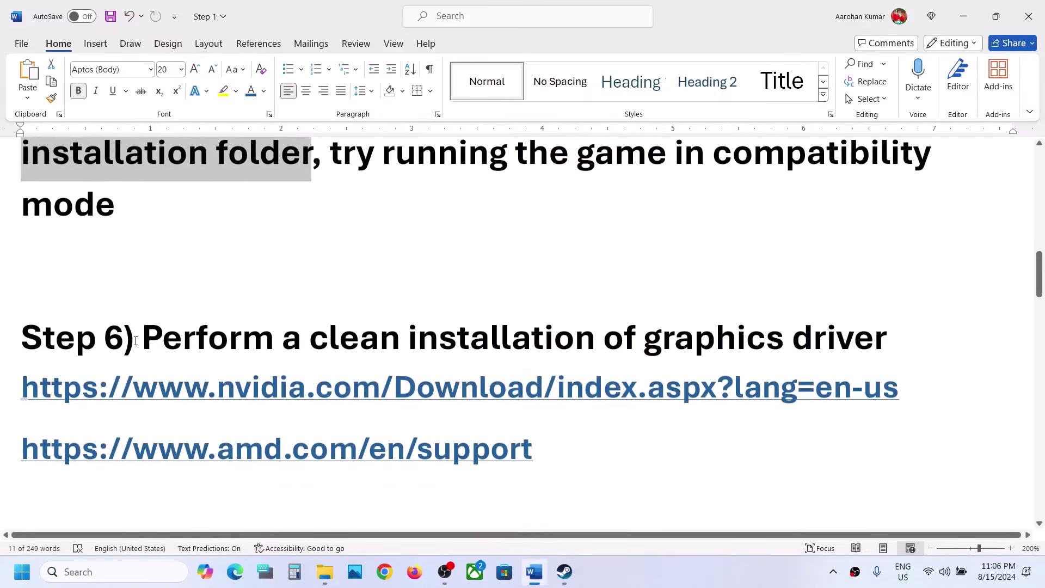
drag(144, 340, 892, 341)
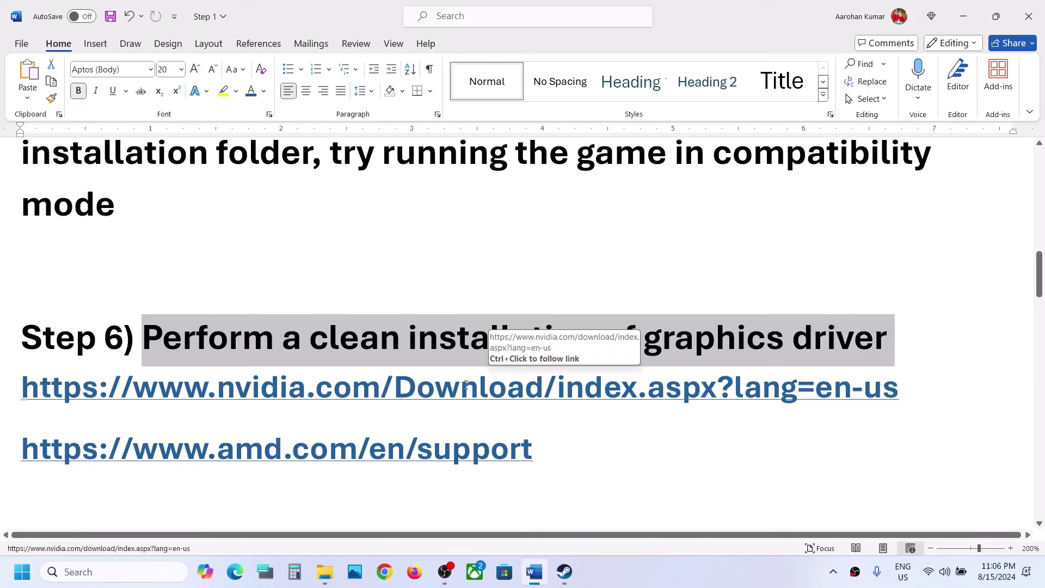
drag(328, 385, 524, 388)
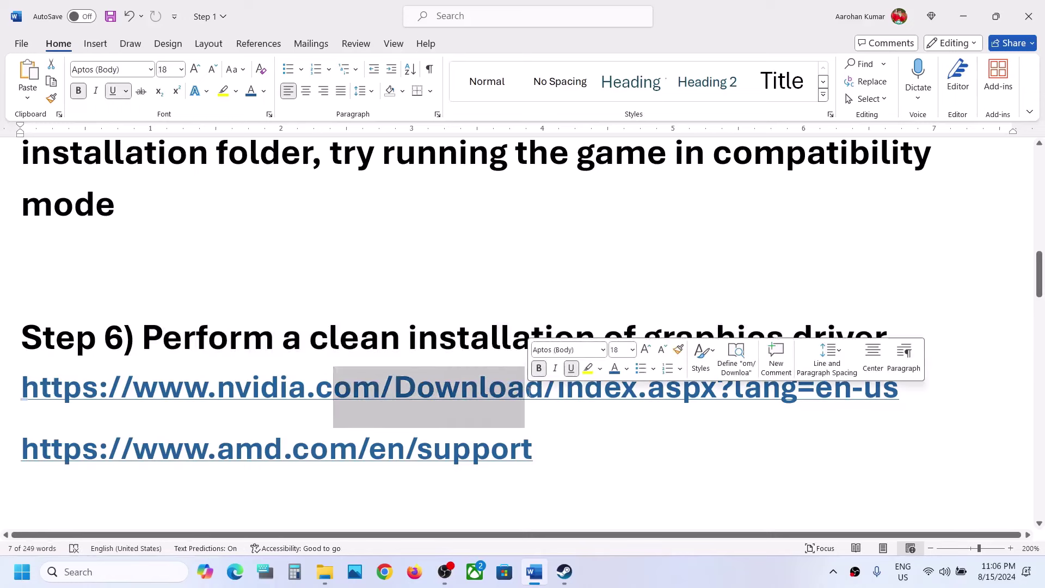
drag(186, 461, 386, 460)
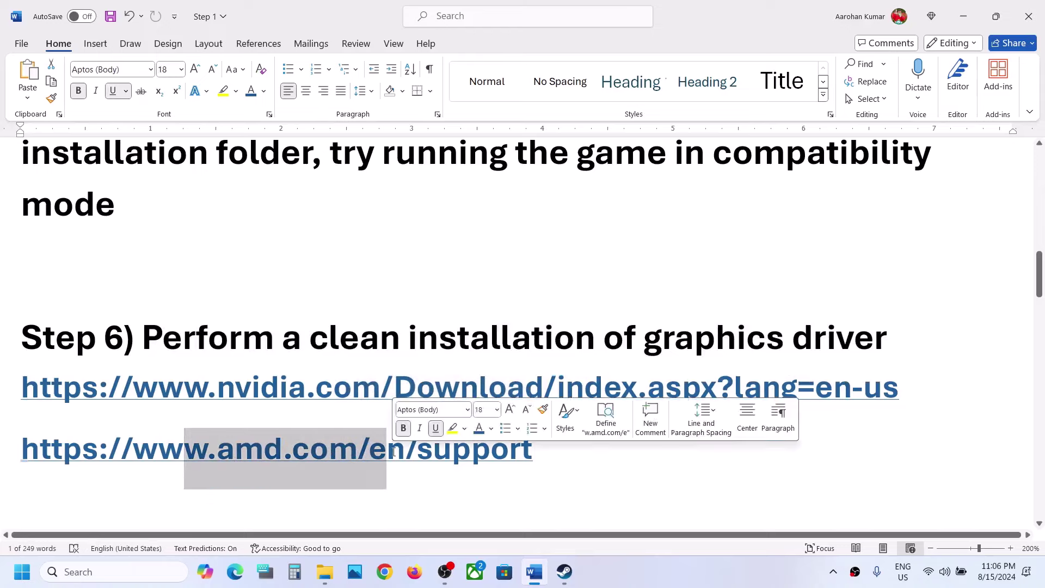
Step: On NVIDIA's driver download page in Chrome, choose product type GeForce and series GeForce RTX 30 Series (Notebooks)
click(667, 566)
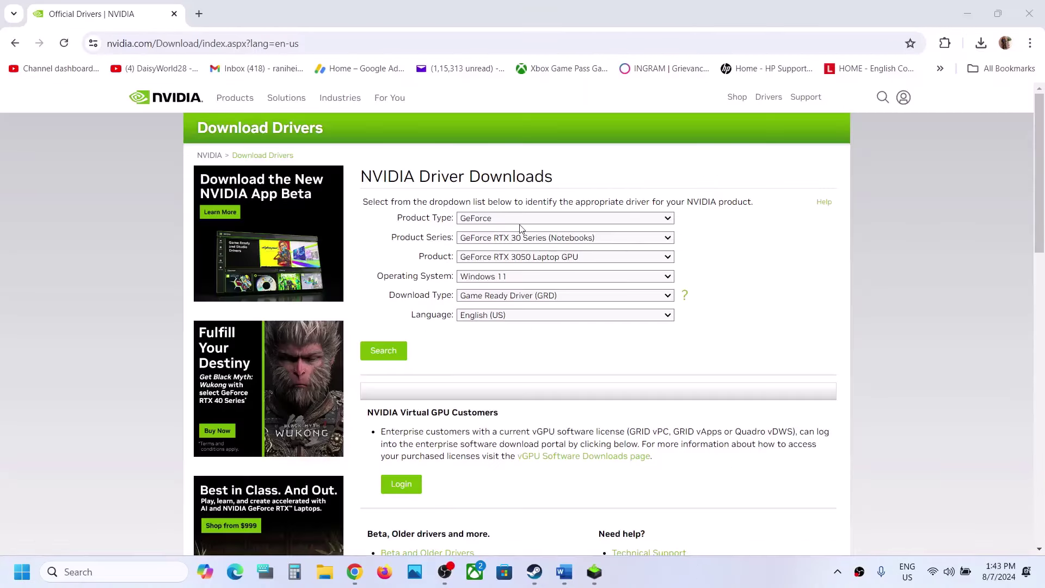
click(498, 218)
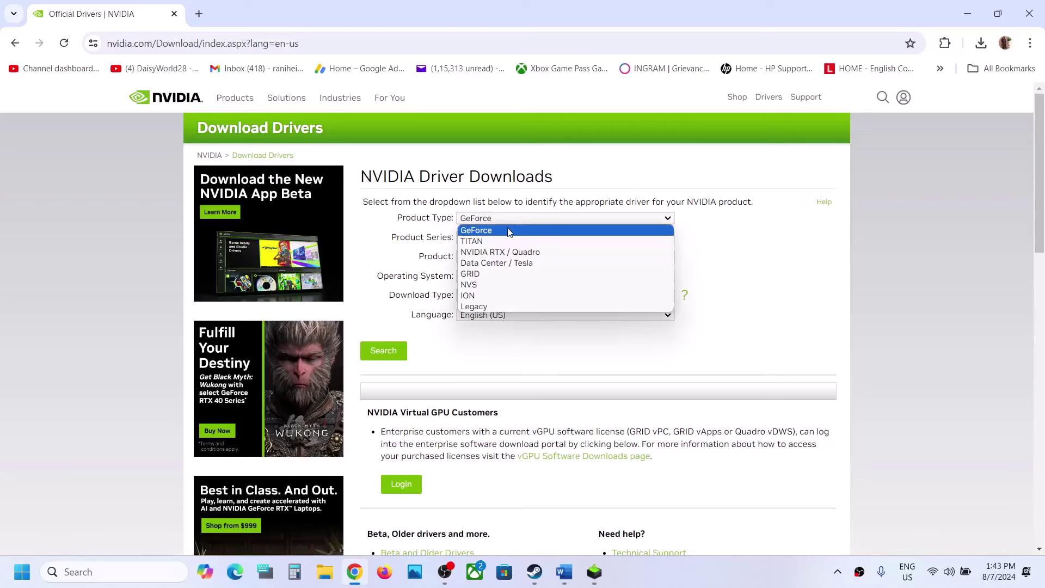
click(758, 294)
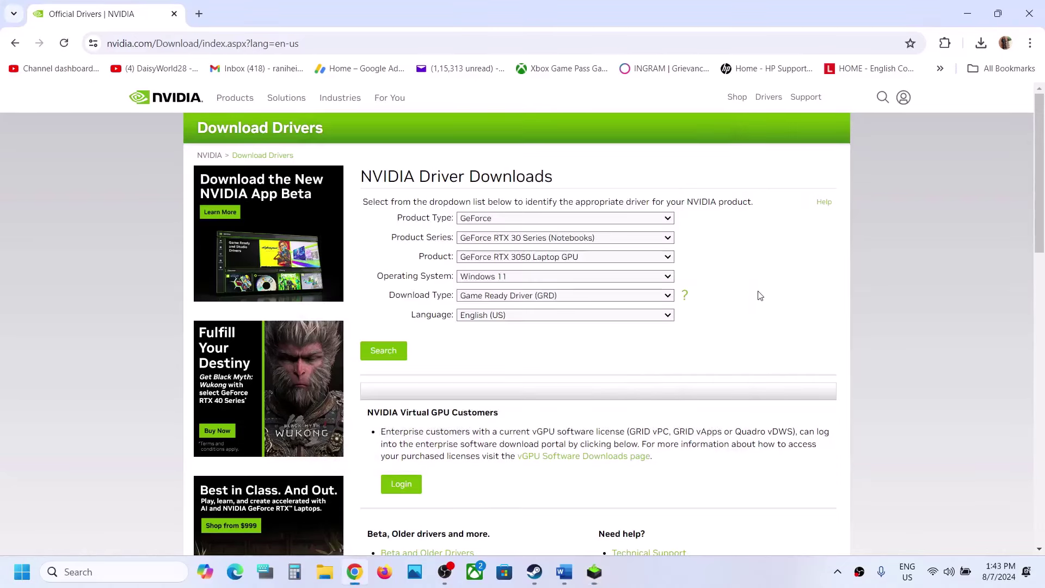
click(517, 219)
click(766, 257)
click(577, 238)
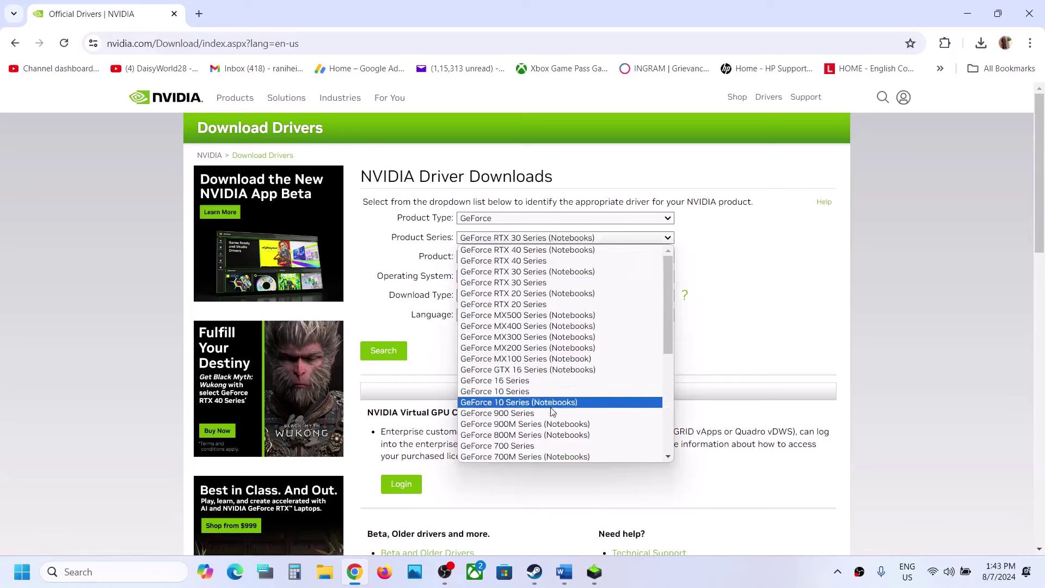
click(556, 273)
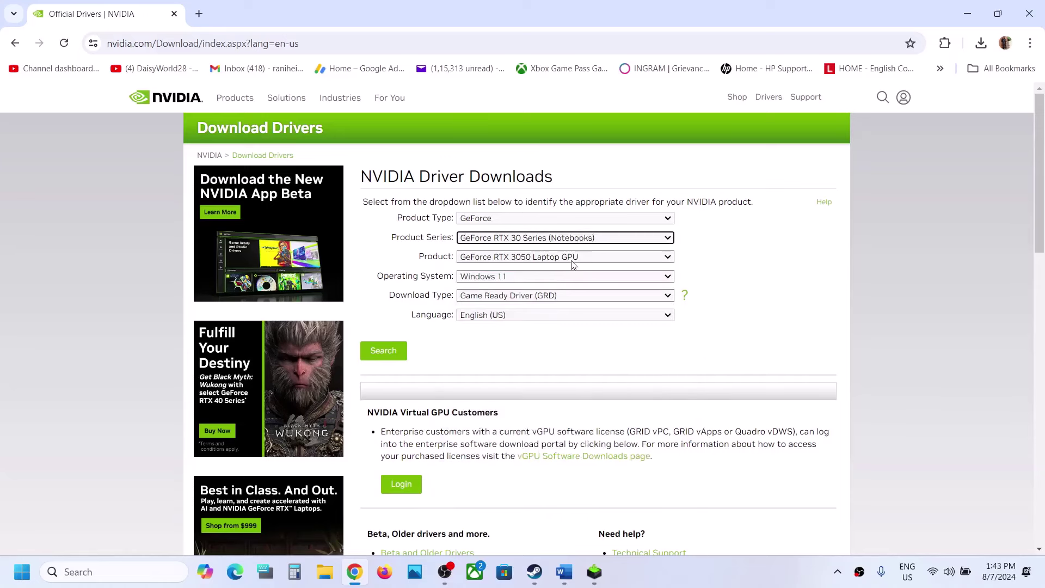
Step: Search for the GeForce RTX 3050 Laptop GPU driver for Windows 11 and open its download page
click(564, 259)
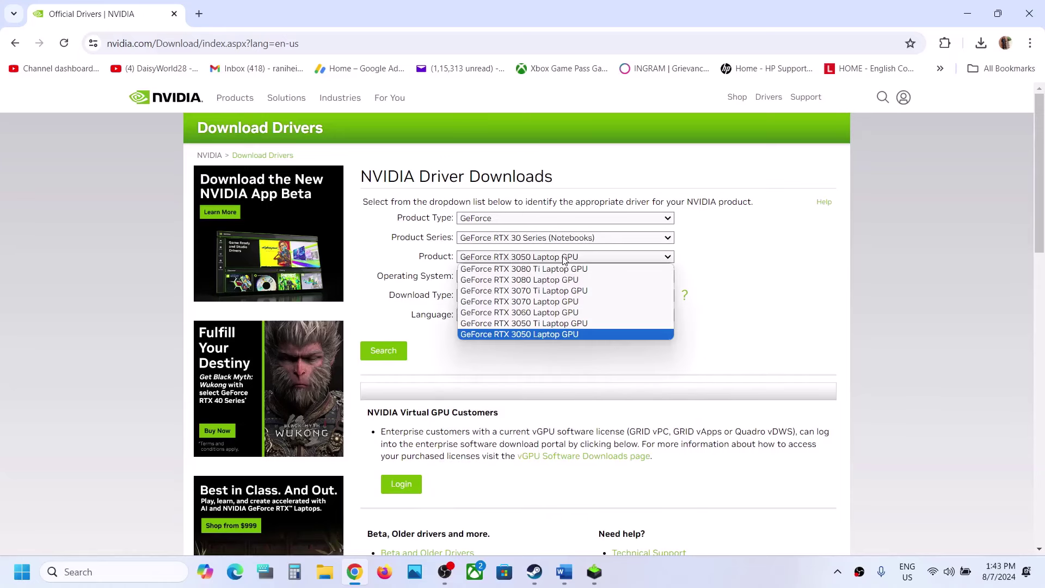
click(553, 335)
click(511, 277)
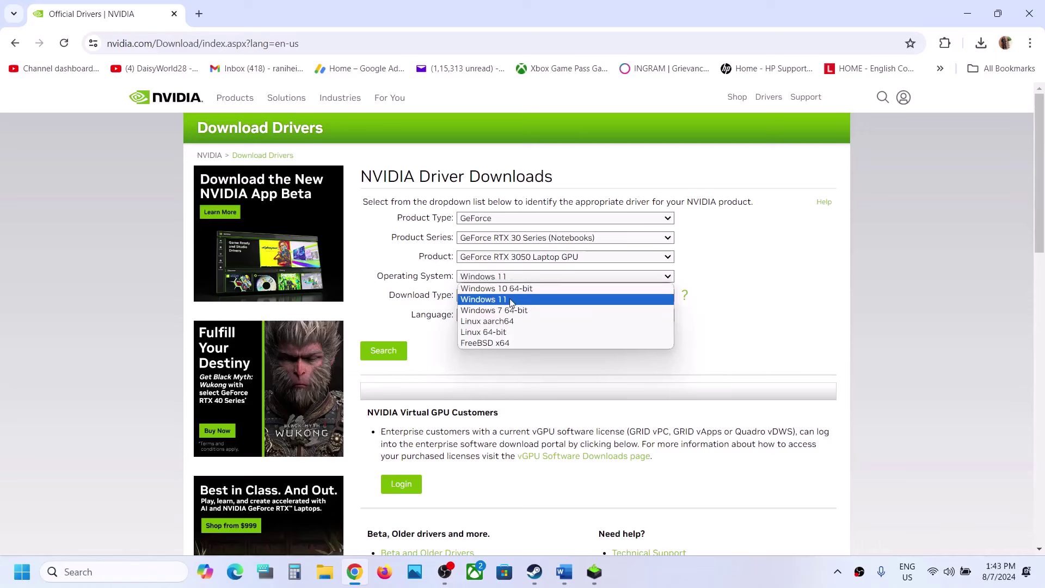
click(512, 301)
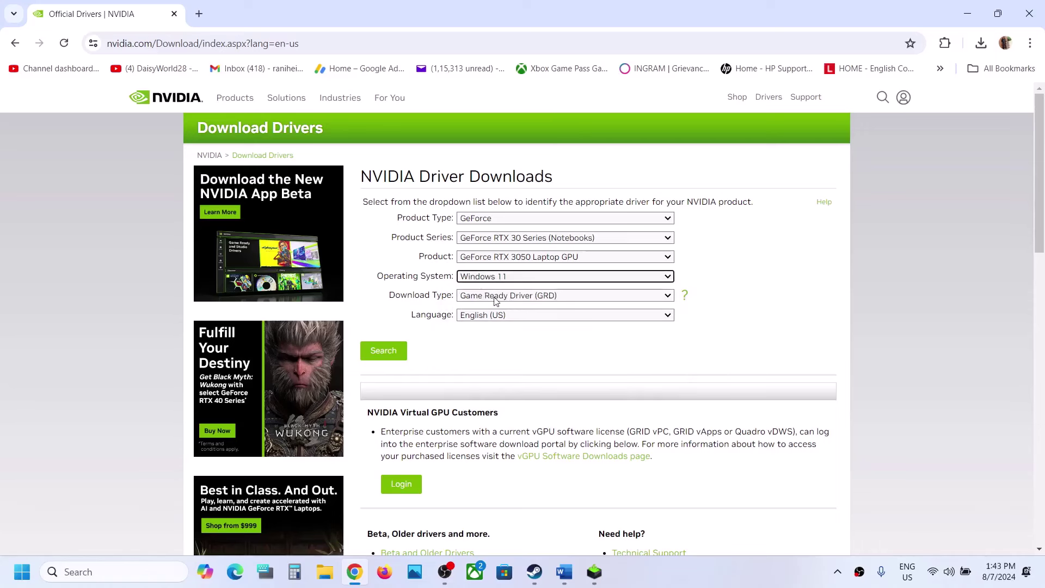
click(391, 350)
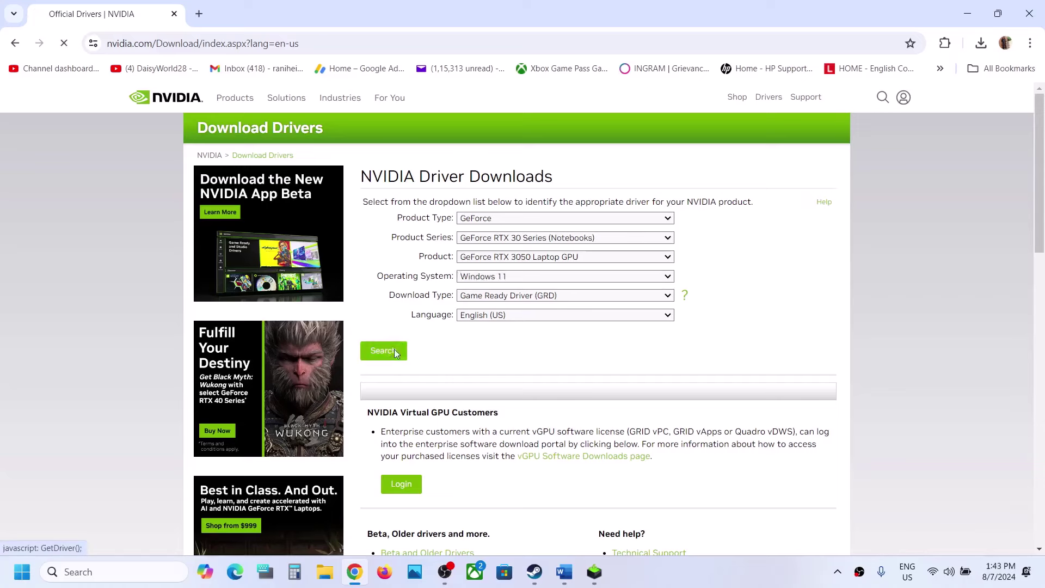
click(393, 285)
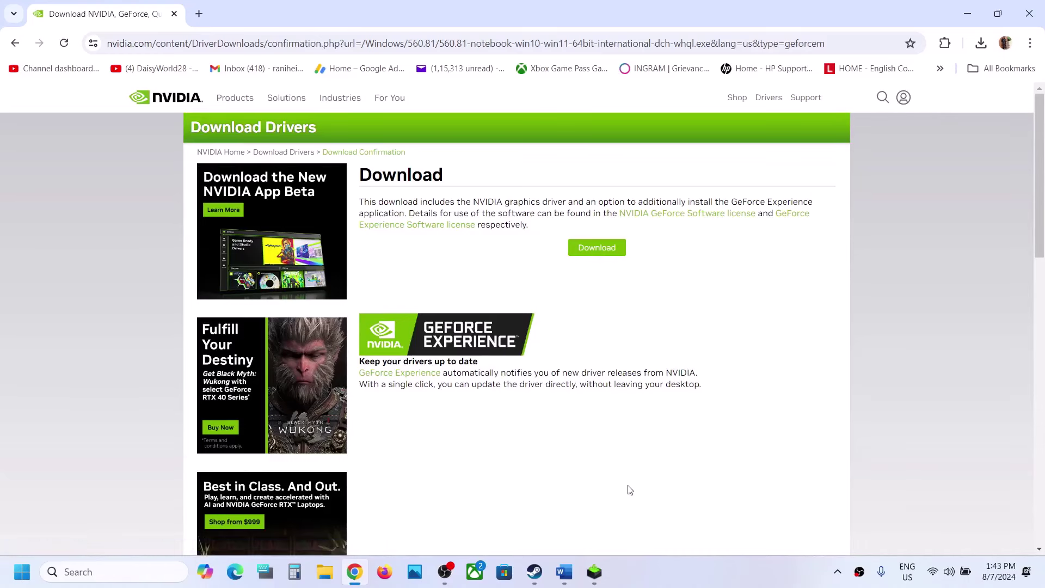
Step: Switch to the NVIDIA Installer, accept the license, and start a Custom (Advanced) installation with Perform a clean installation enabled
click(594, 557)
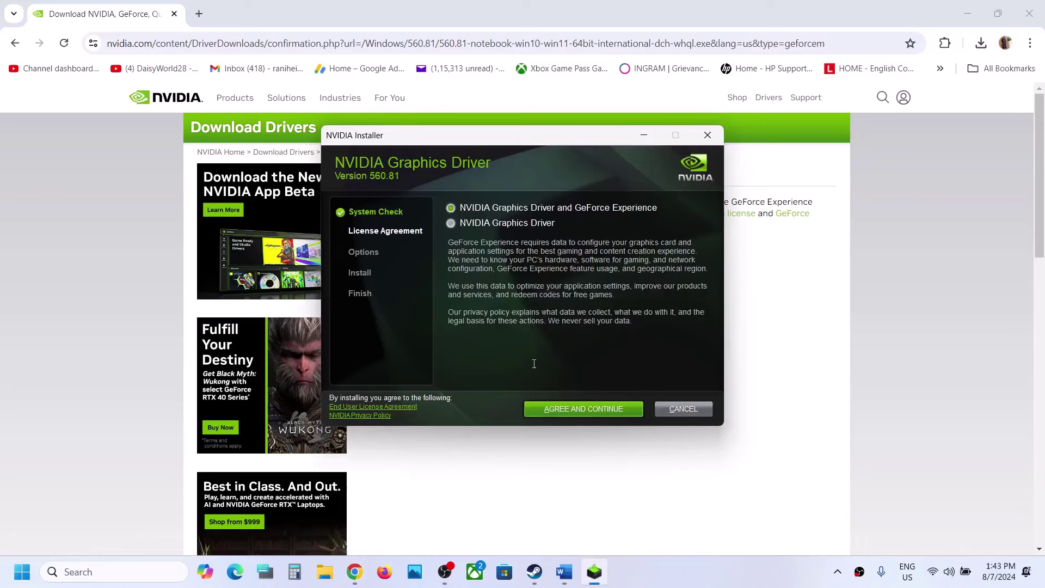
click(593, 409)
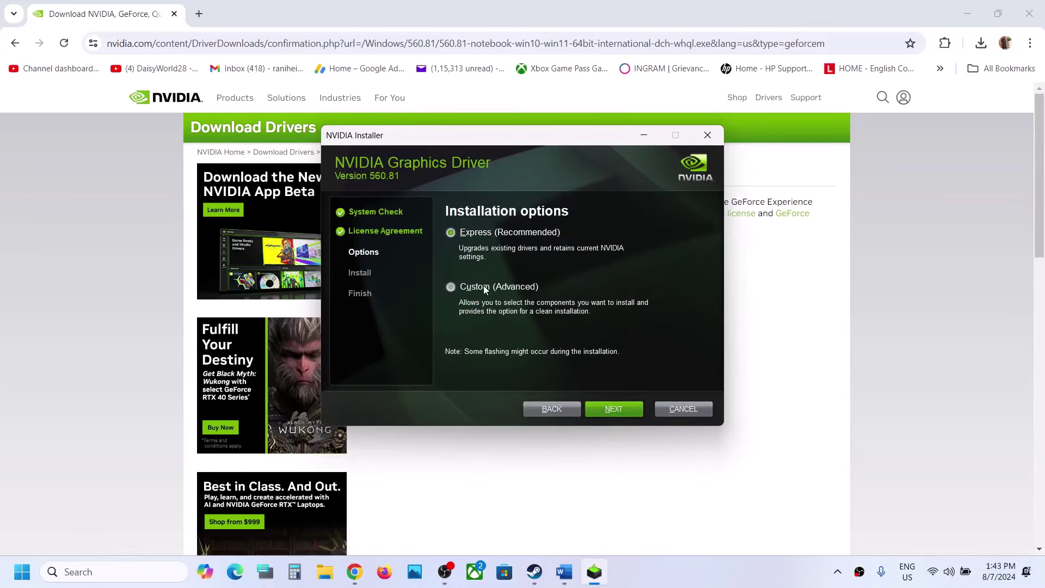
click(484, 285)
click(612, 408)
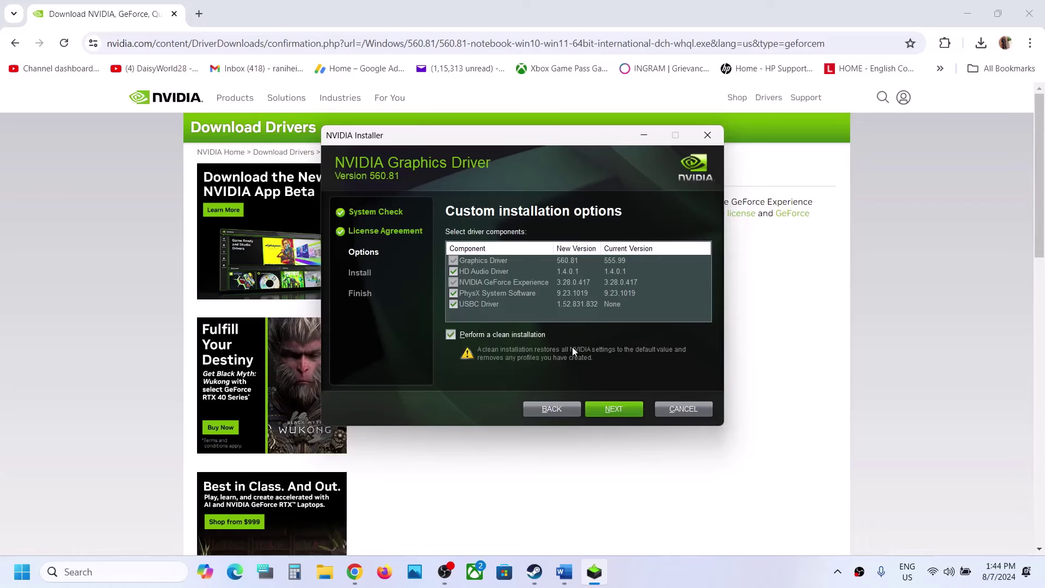
click(619, 411)
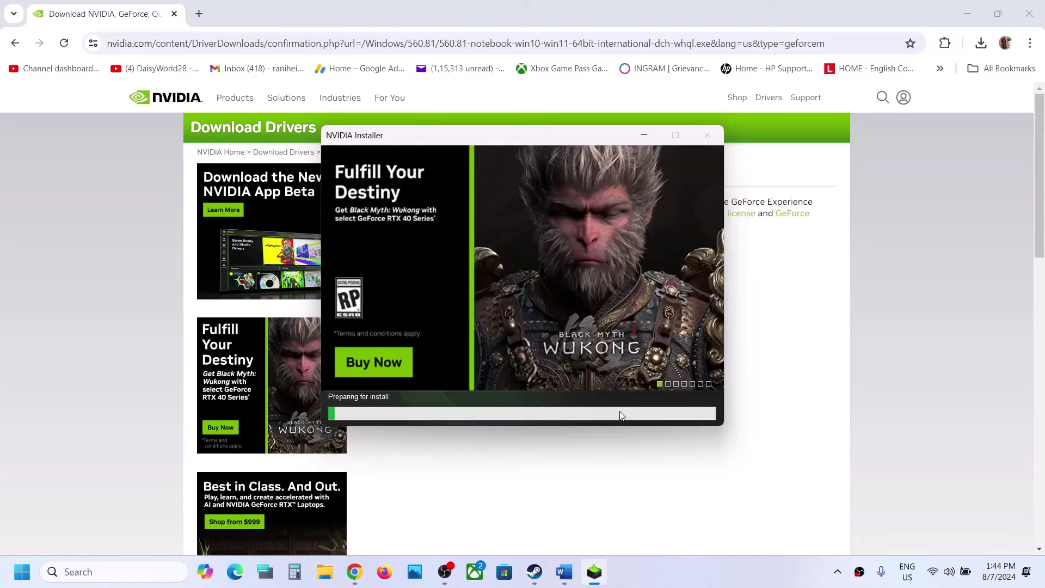
Step: Display the computer's power options, including Restart, and dismiss them
click(23, 571)
click(395, 524)
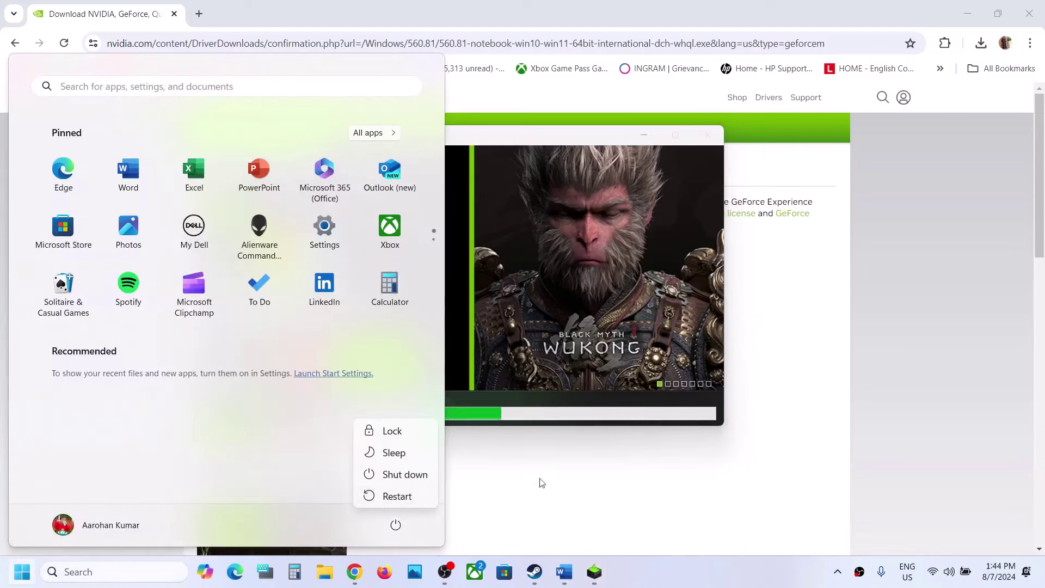
click(586, 464)
click(632, 312)
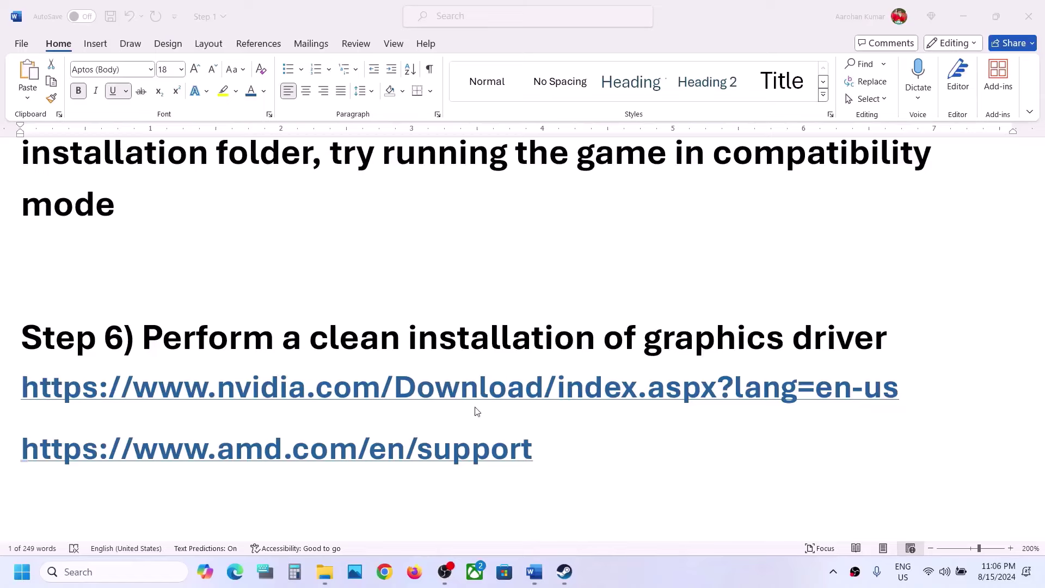
Step: Read on to Step 7 in the Word document and highlight its word "graphics"
scroll(476, 411, down, 4)
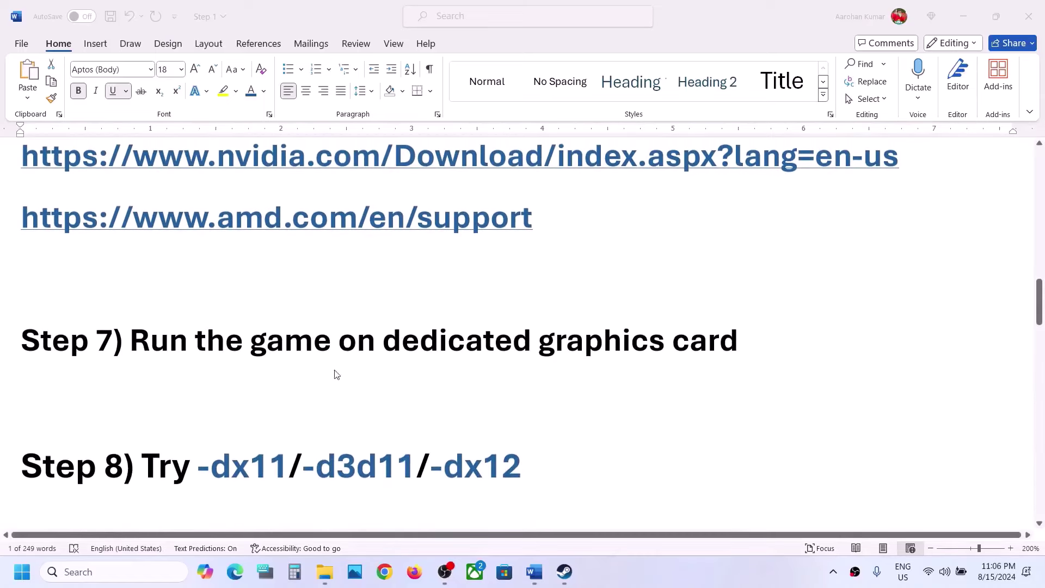
scroll(307, 361, up, 2)
click(594, 438)
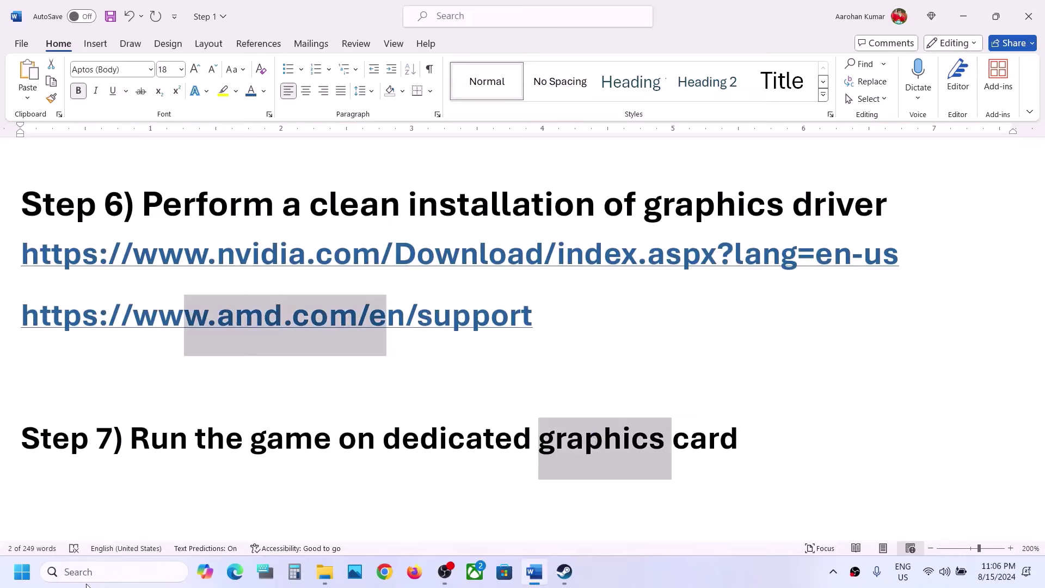
Step: Search Windows for "graphics" and open the Graphics settings page
click(110, 566)
text(w.amd.com/e)
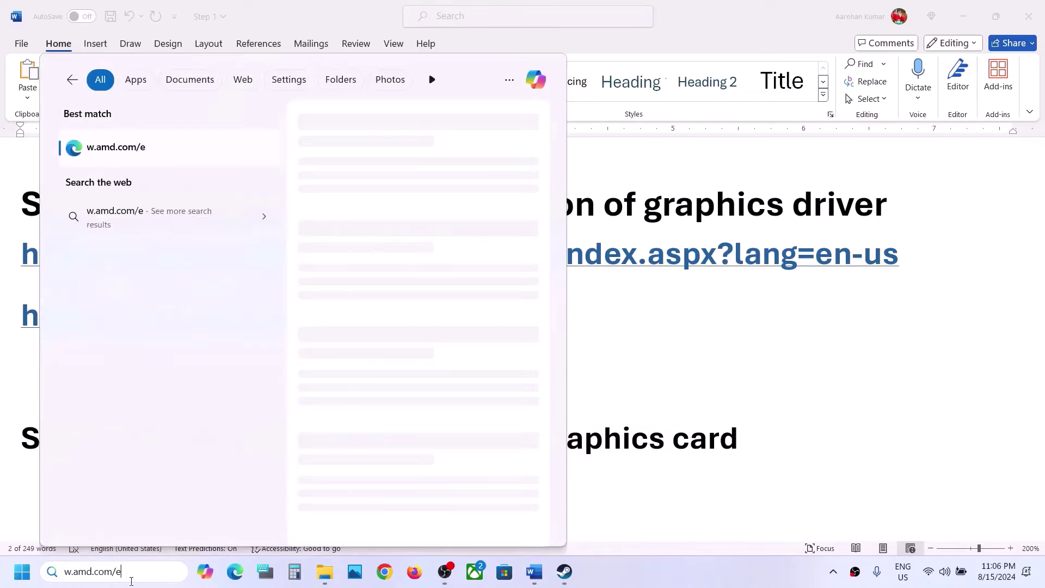
drag(128, 573, 28, 569)
text(gra)
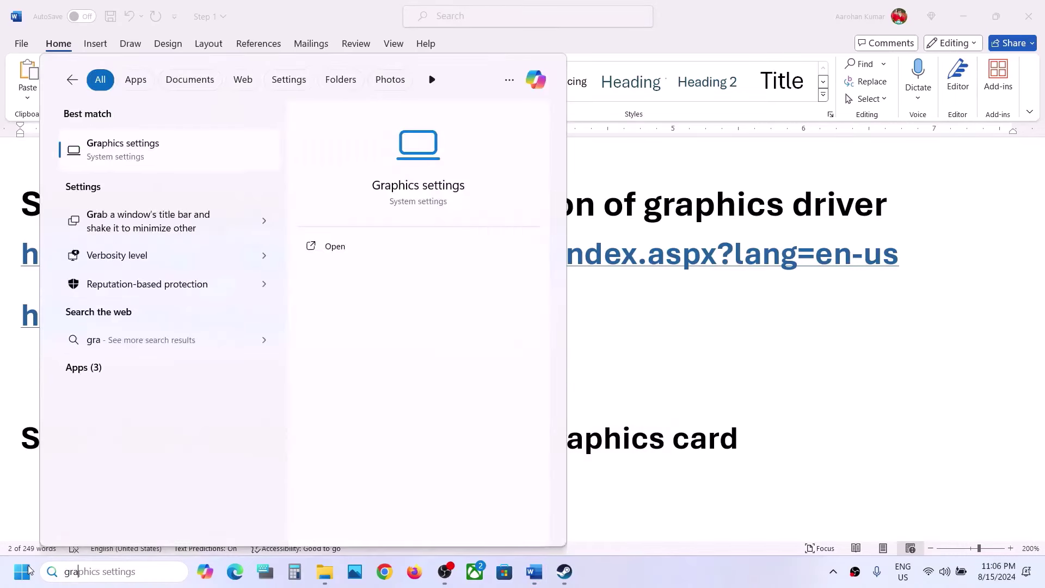
text(phics)
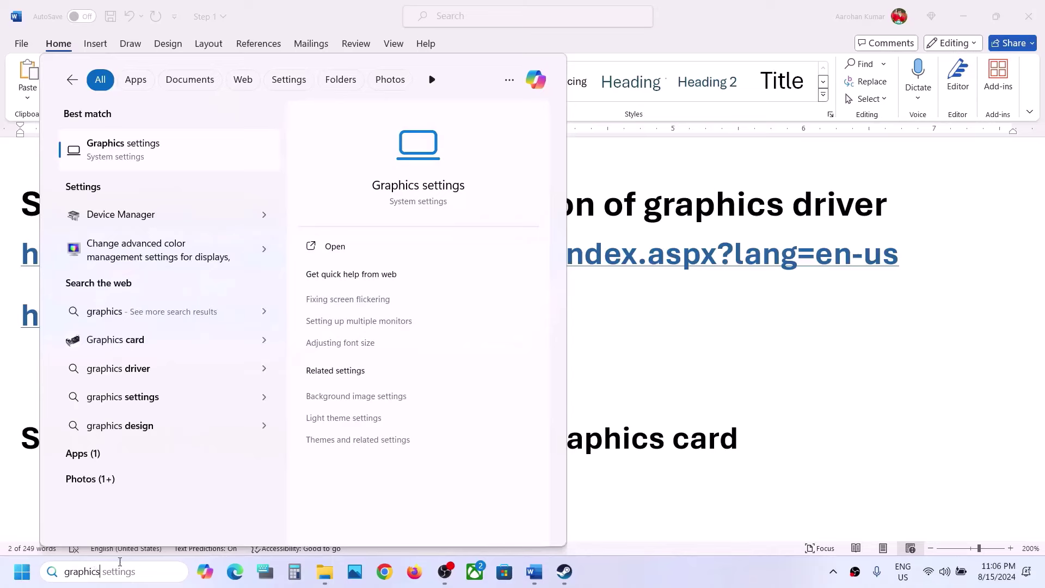
click(115, 152)
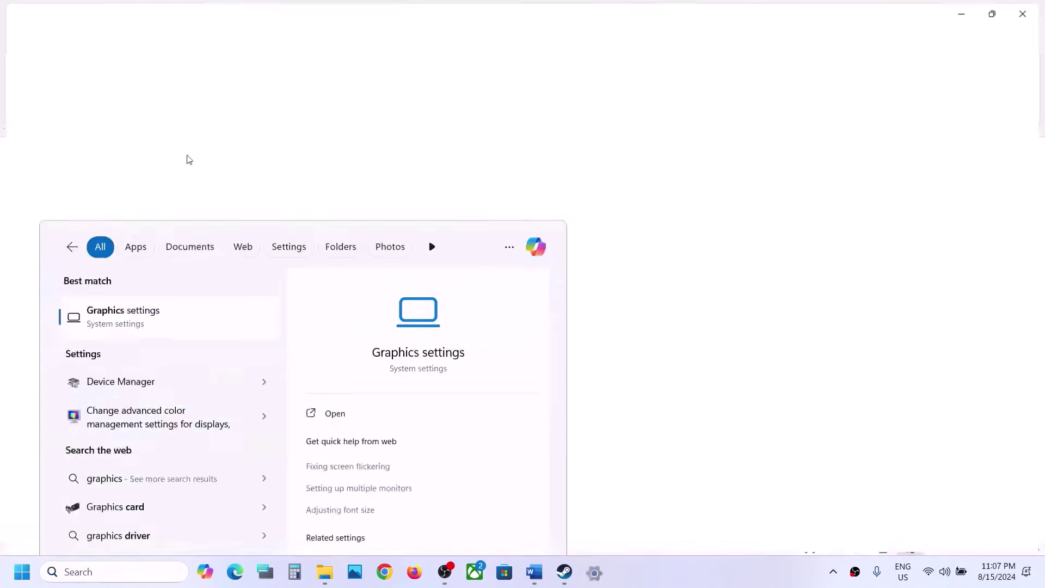
Step: Try to add HuntGame from the Hunt Showdown 1896\bin\win_x64 folder as a desktop app with custom graphics options
click(333, 251)
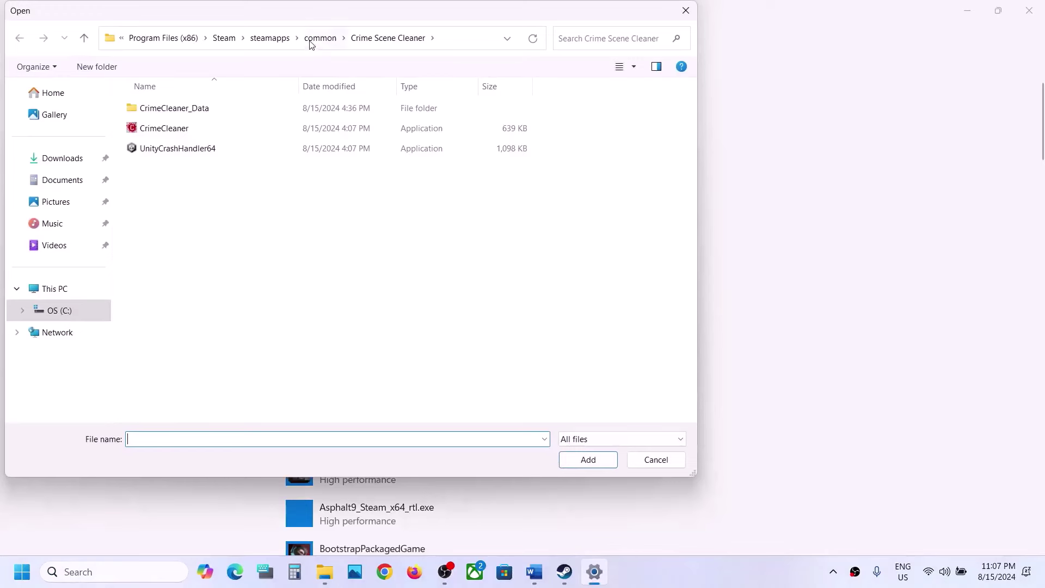
click(312, 42)
double_click(182, 189)
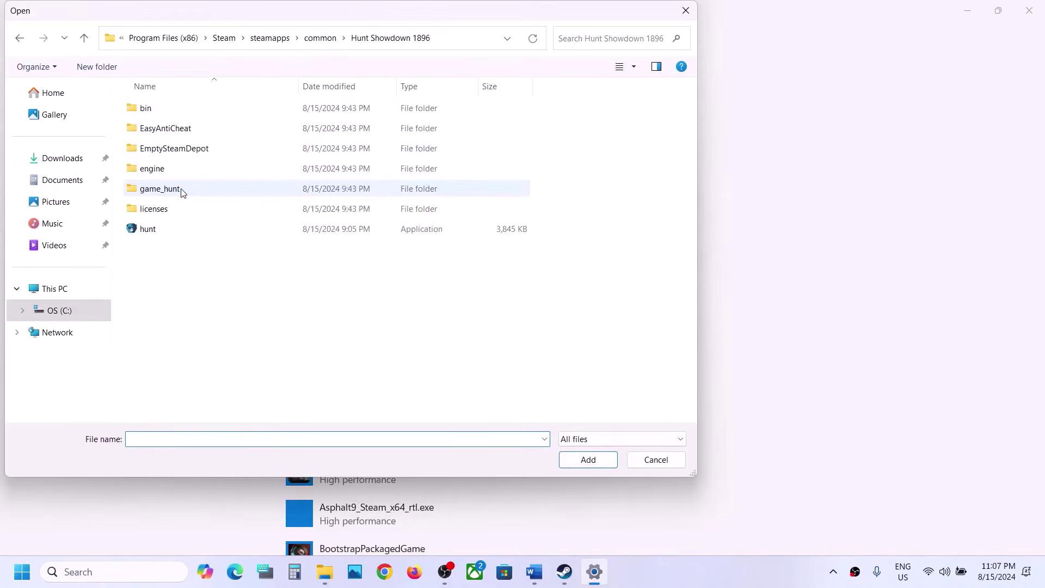
double_click(155, 109)
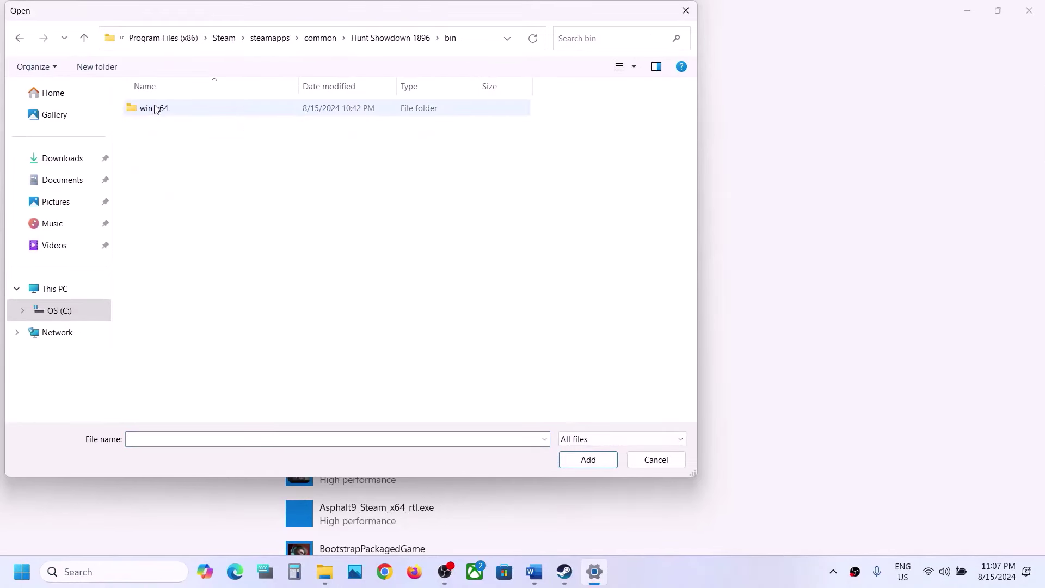
double_click(153, 108)
click(173, 210)
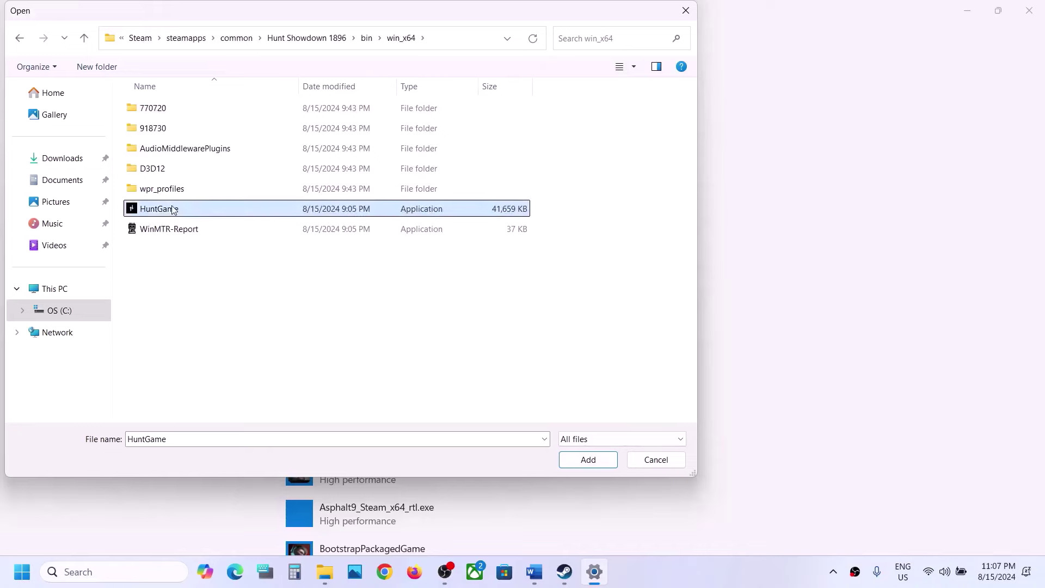
click(585, 458)
Step: Set HuntGame's graphics preference to High performance, save it, and close Settings
scroll(583, 458, down, 3)
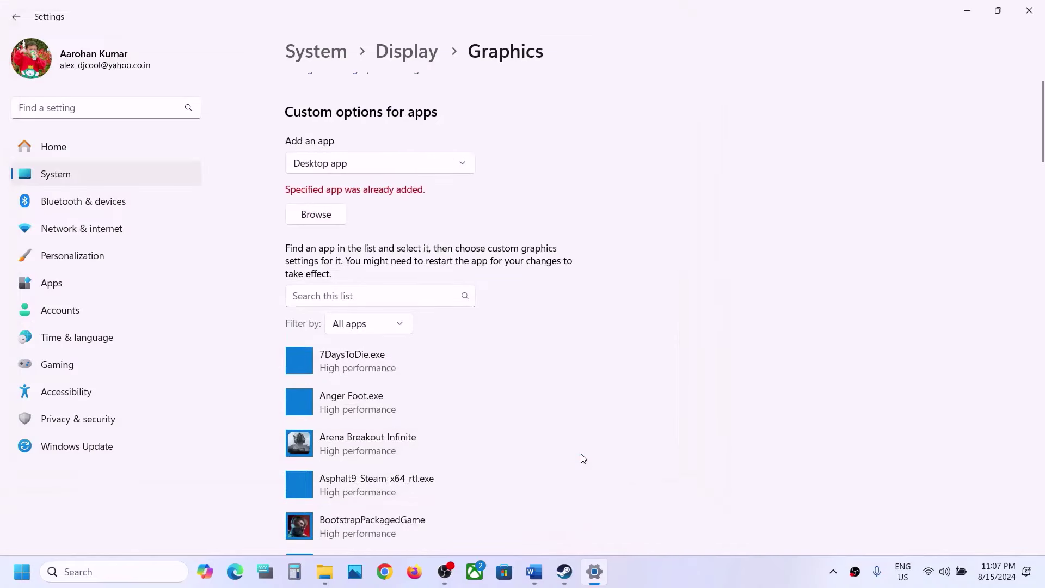
scroll(583, 458, down, 10)
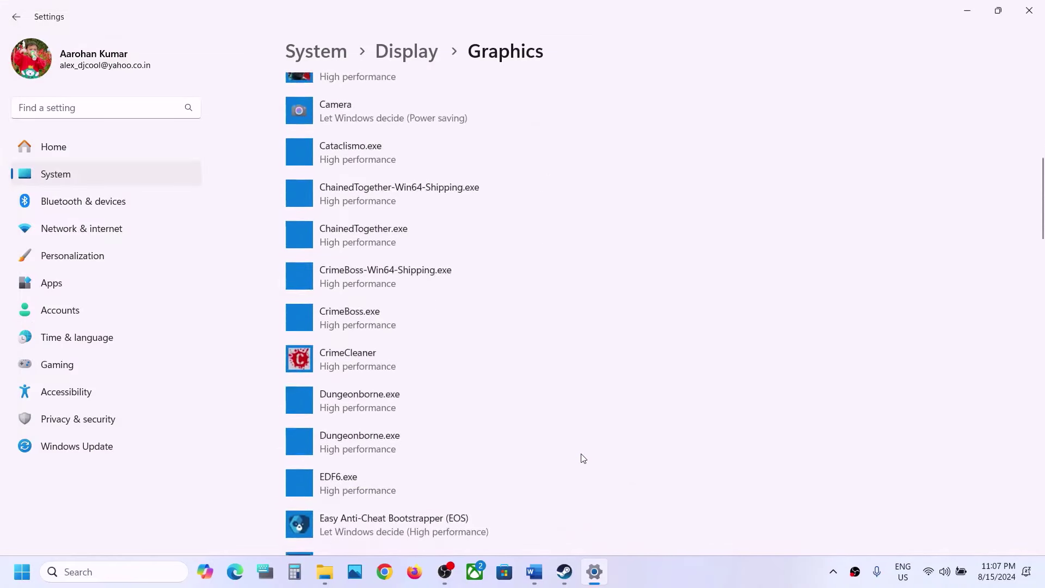
scroll(583, 458, down, 1)
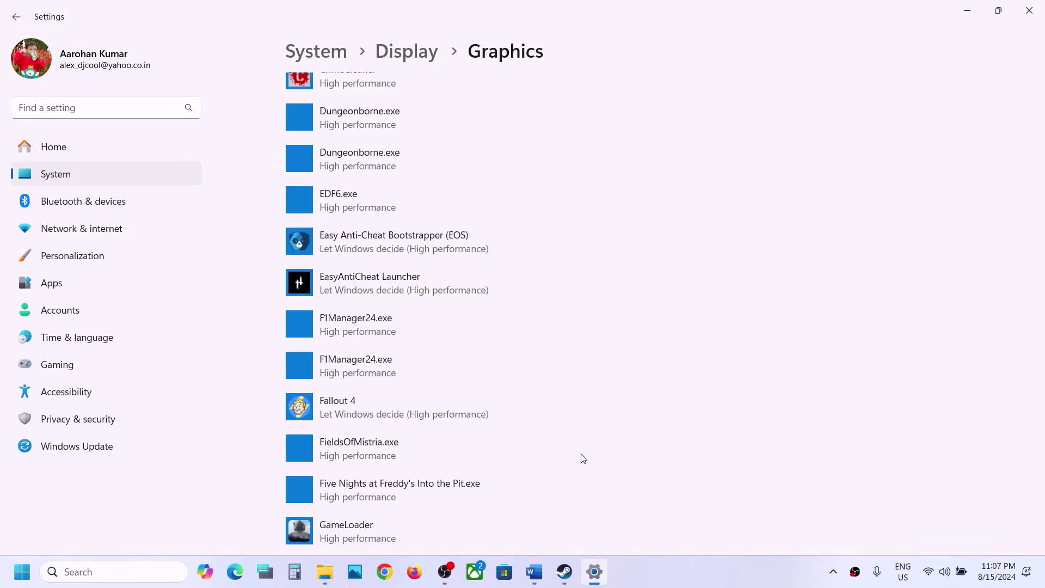
scroll(583, 458, down, 4)
scroll(583, 459, down, 5)
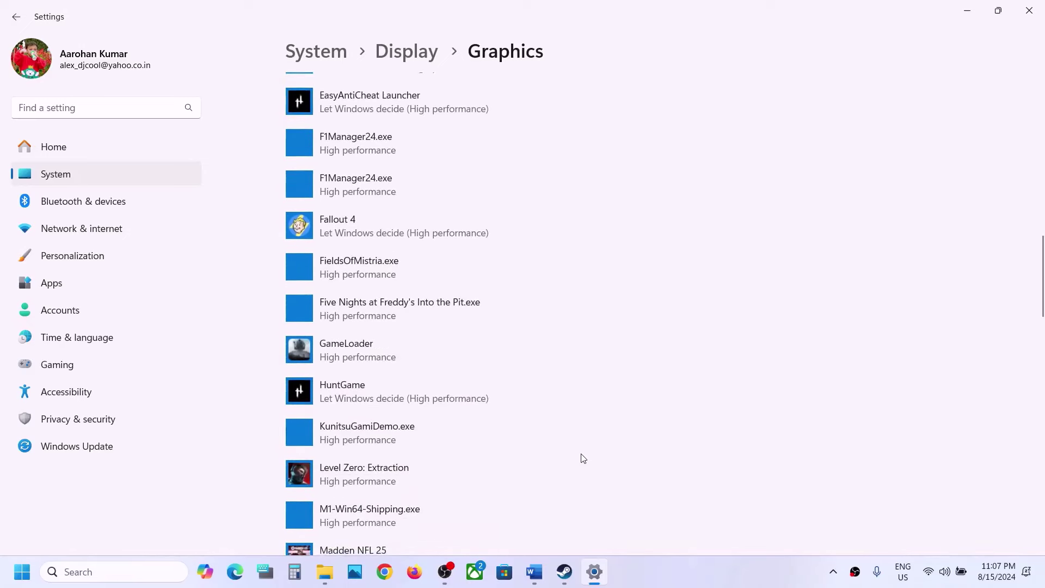
click(412, 349)
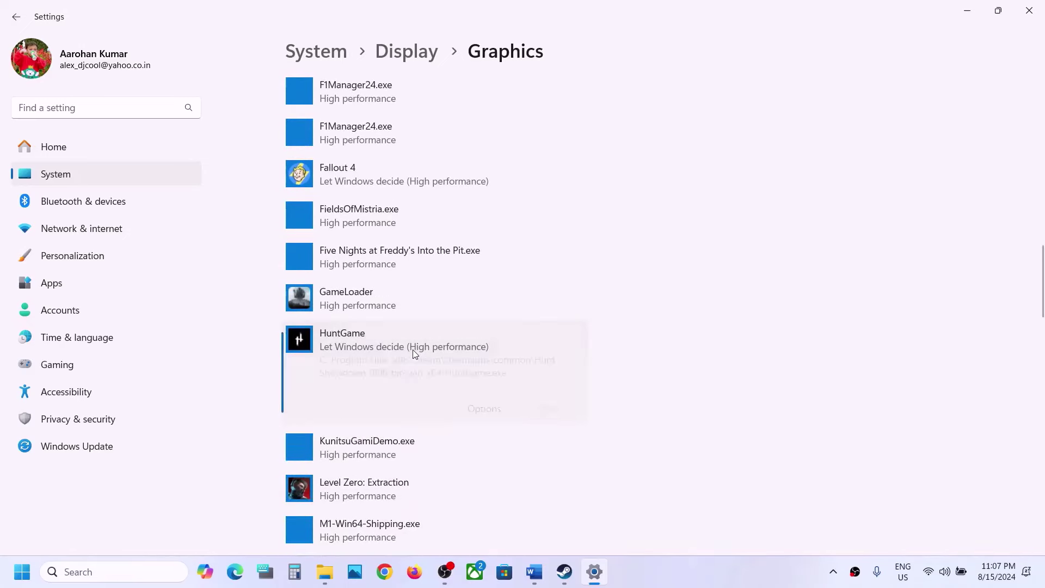
click(482, 408)
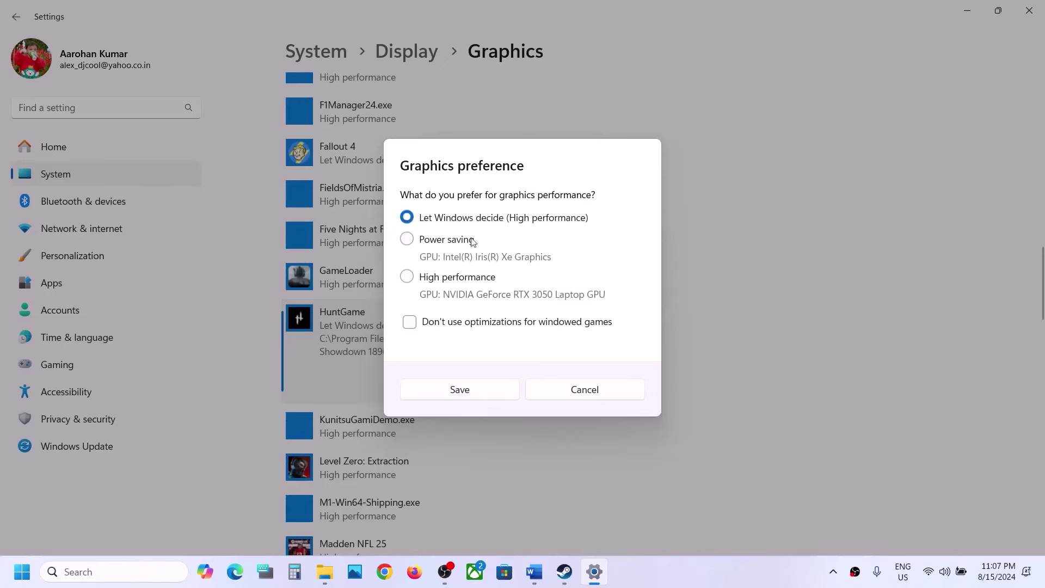
click(426, 280)
click(480, 397)
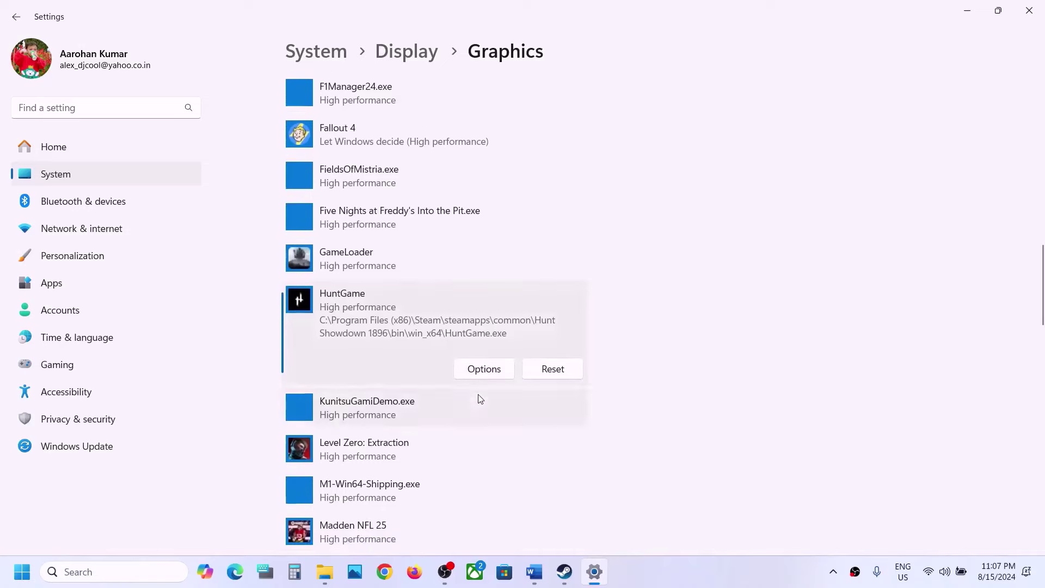
click(1028, 11)
Step: Read on to Step 8 in the Word document and highlight its dx11, d3d11 and dx12 options
scroll(456, 326, down, 5)
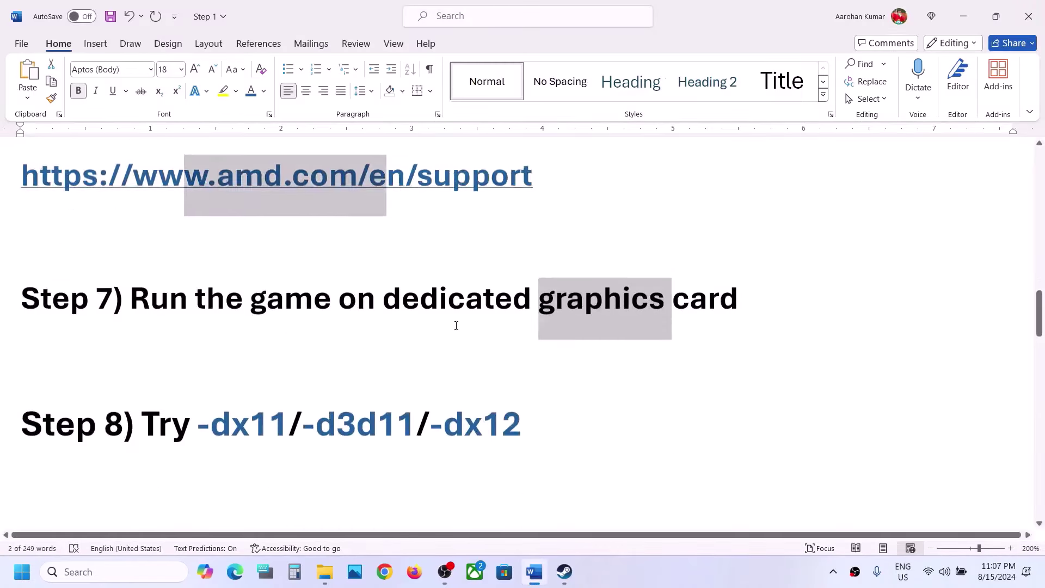
scroll(456, 325, up, 1)
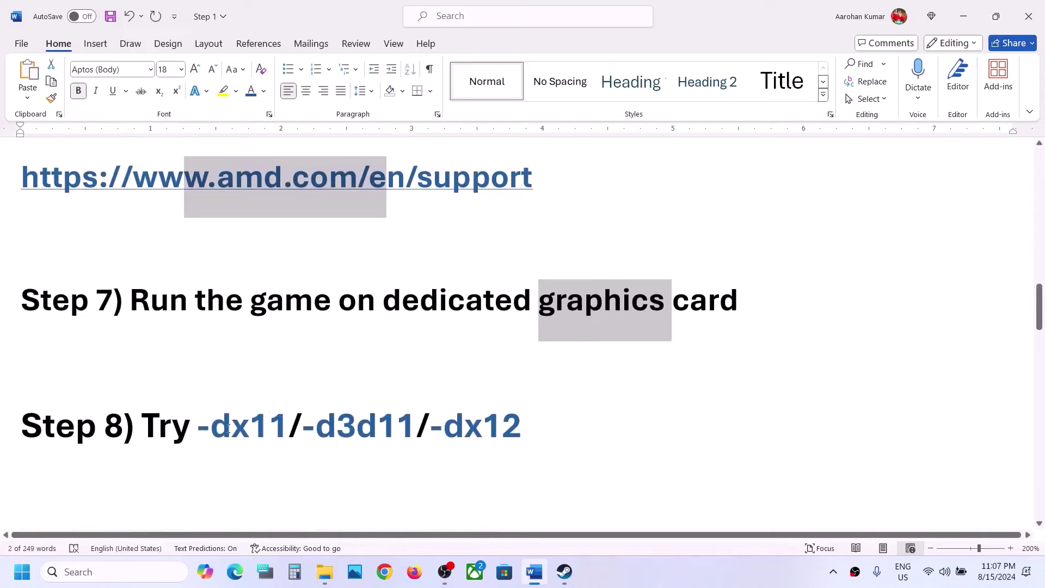
double_click(228, 428)
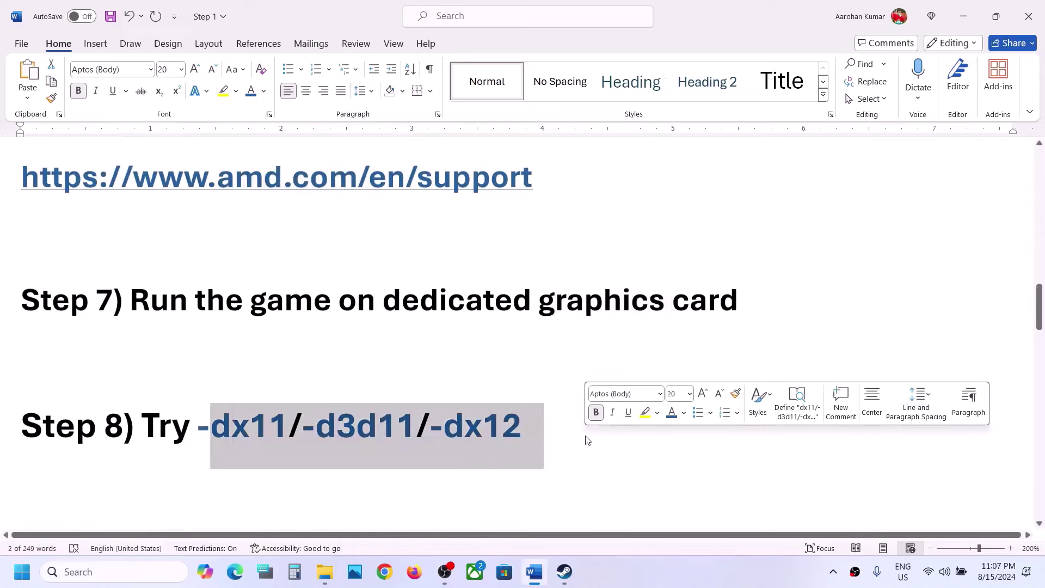
Step: Switch to Steam and set the launch options of Hunt: Showdown 1896 to -dx11 in its properties
click(572, 582)
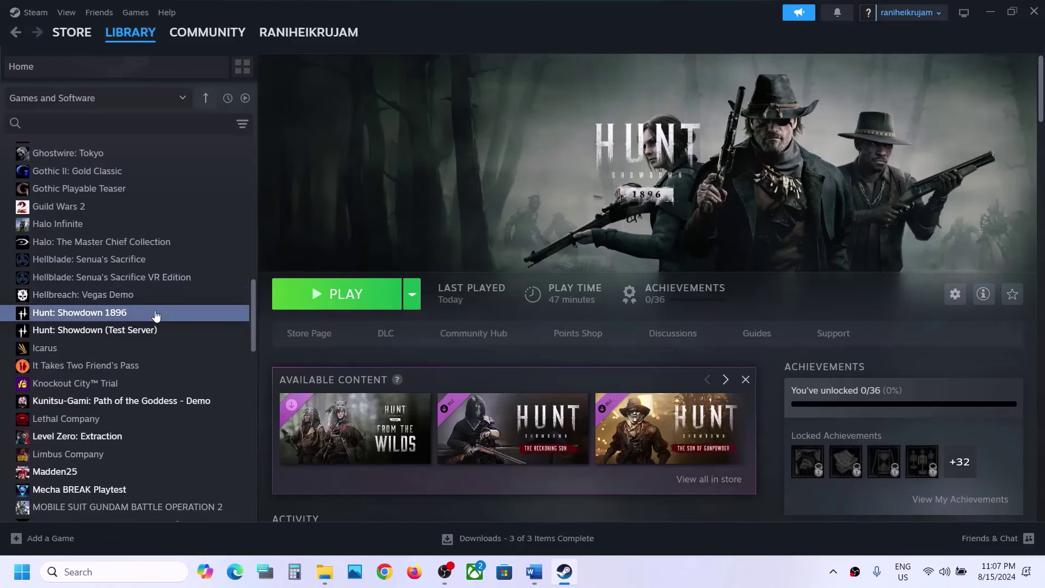
right_click(155, 315)
click(191, 418)
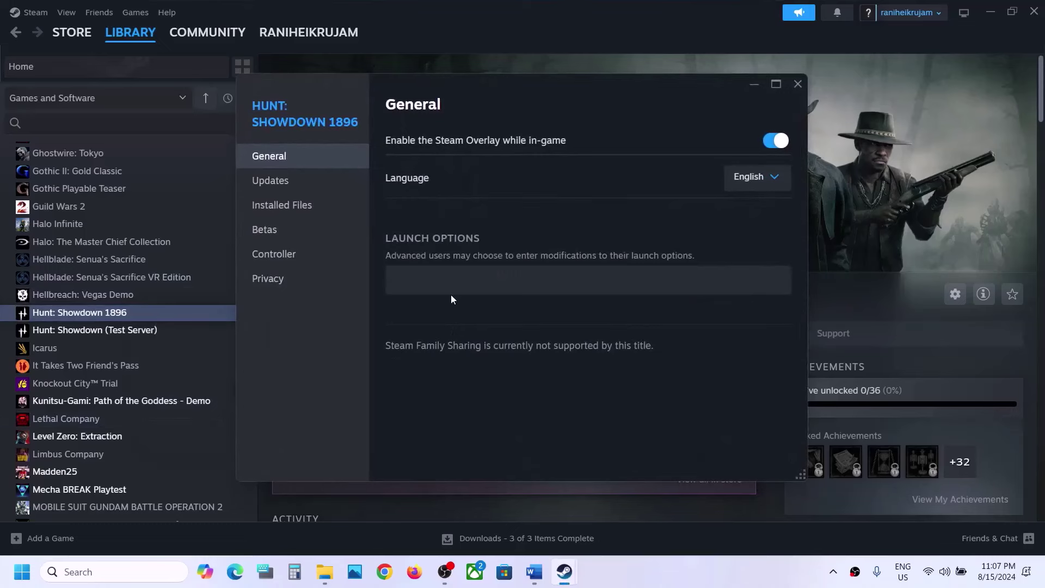
click(442, 270)
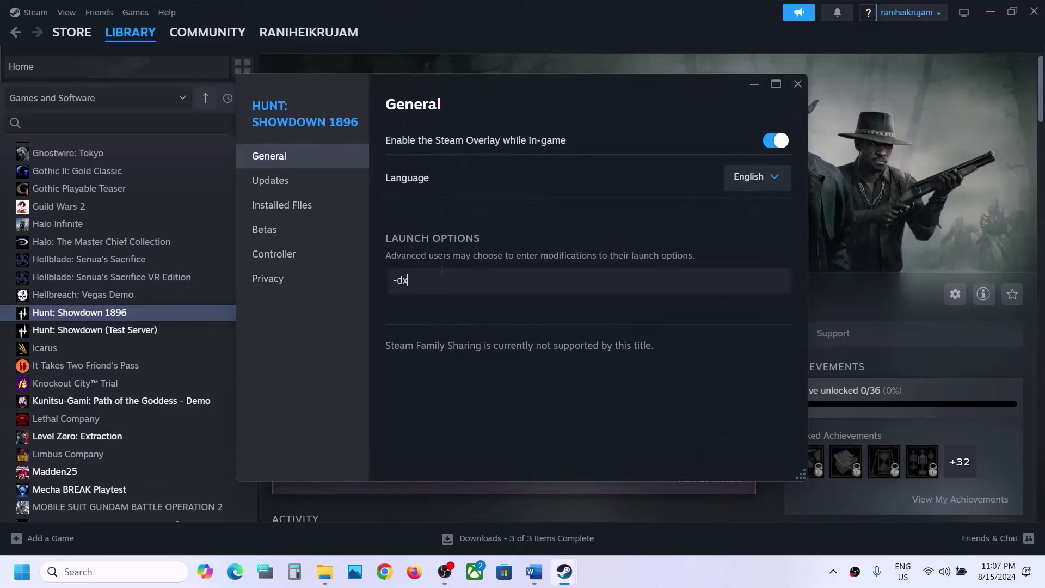
click(527, 329)
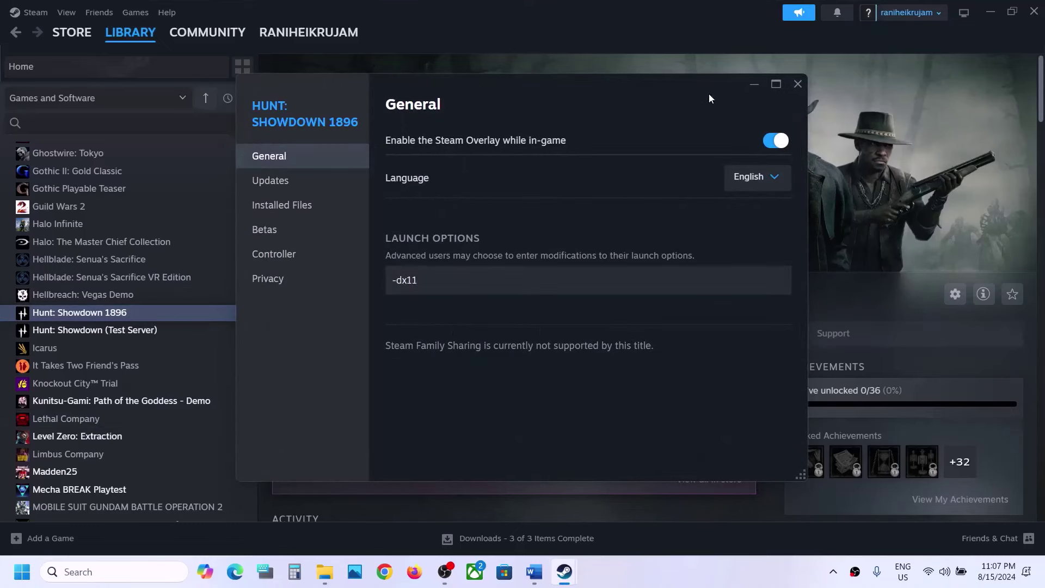
click(790, 91)
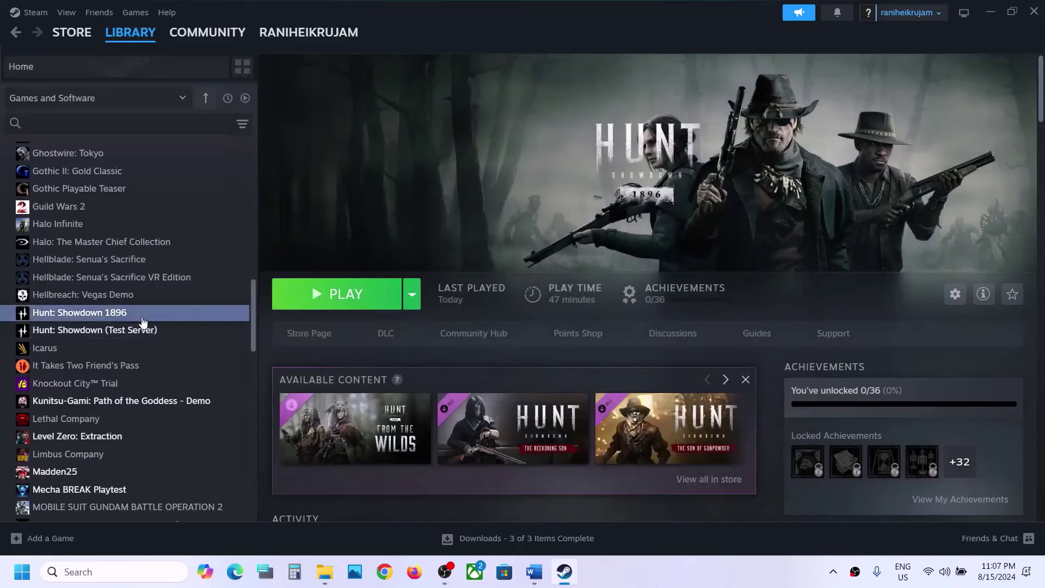
Step: Replace the launch option of Hunt: Showdown 1896 with -d3d11 and close its properties
right_click(143, 319)
click(180, 421)
click(471, 291)
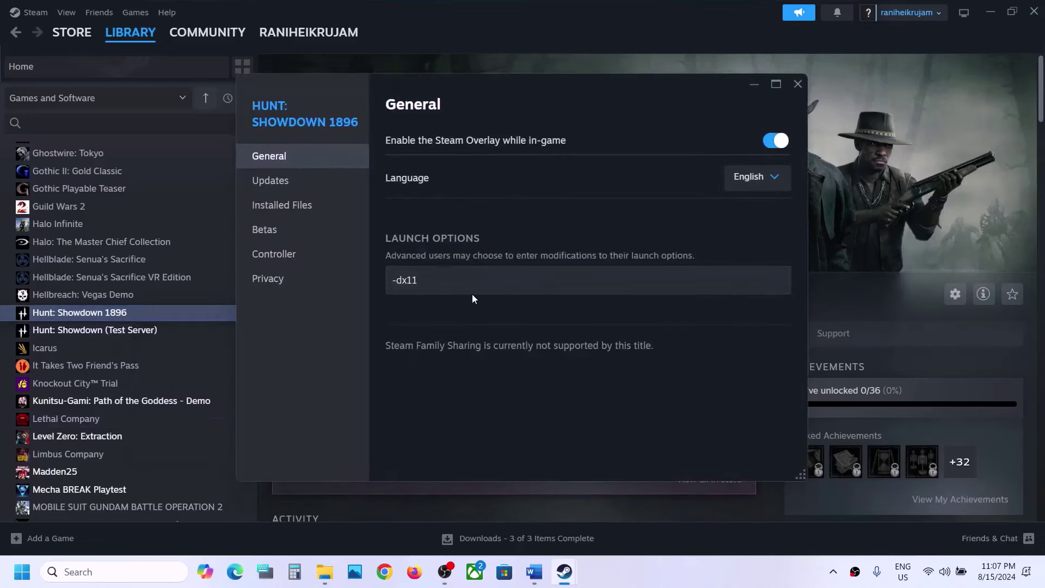
key(ctrl+a)
text(-)
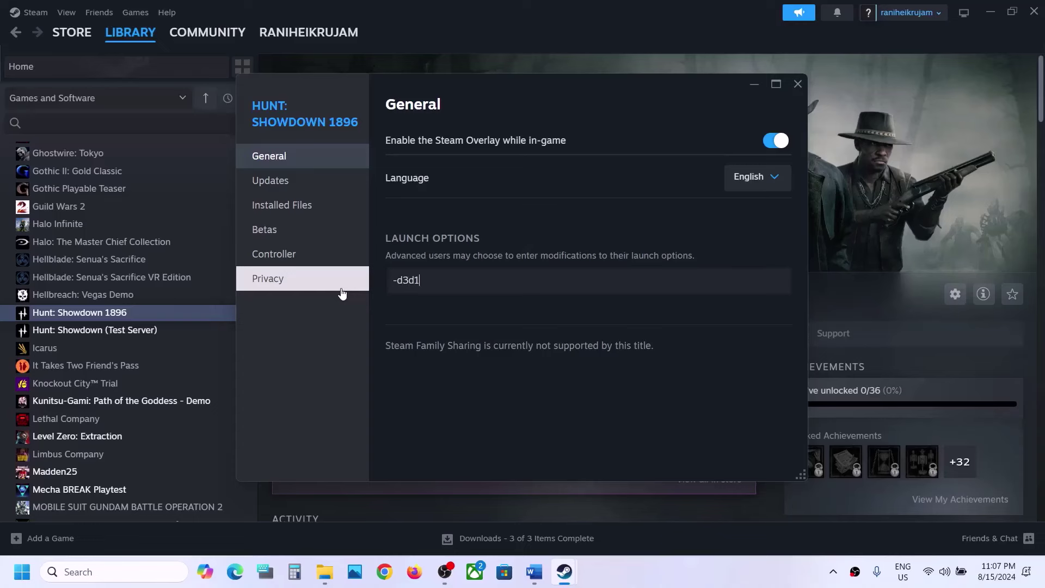
click(796, 86)
Step: Change the launch option of Hunt: Showdown 1896 to -dx12 and close its properties
right_click(153, 317)
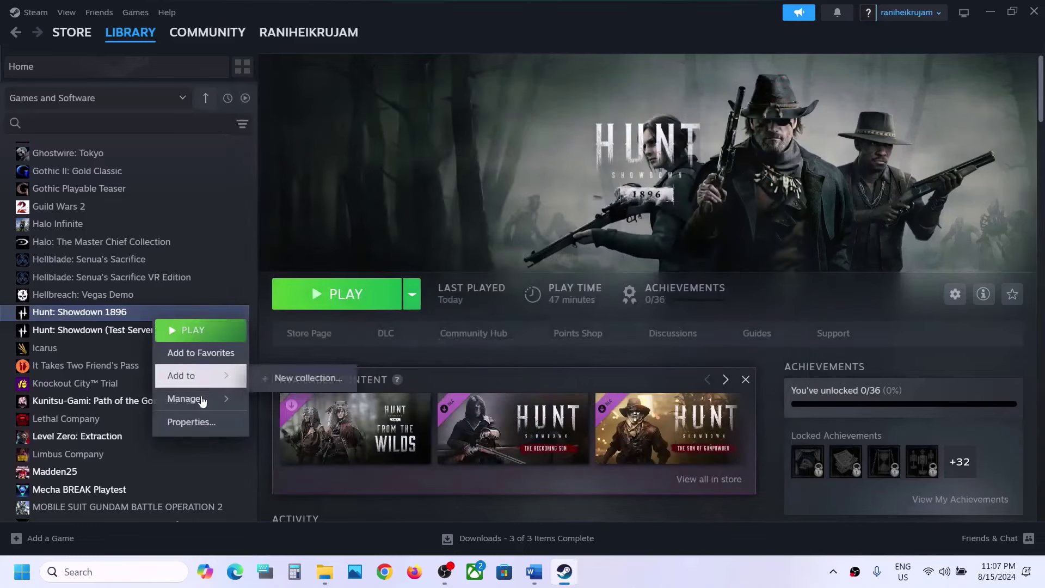
click(199, 422)
drag(485, 286, 332, 297)
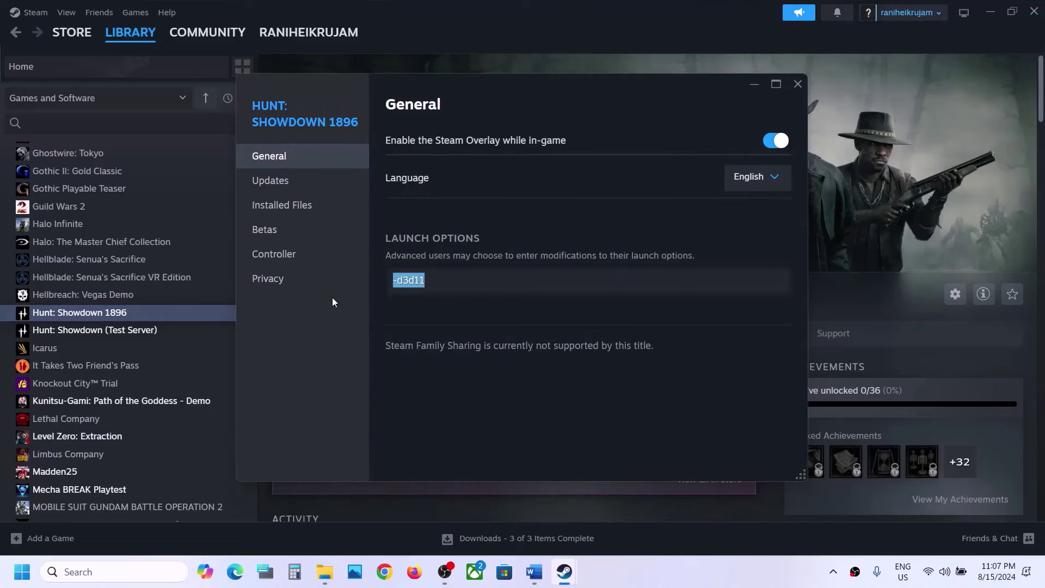
text(-dx12)
click(796, 85)
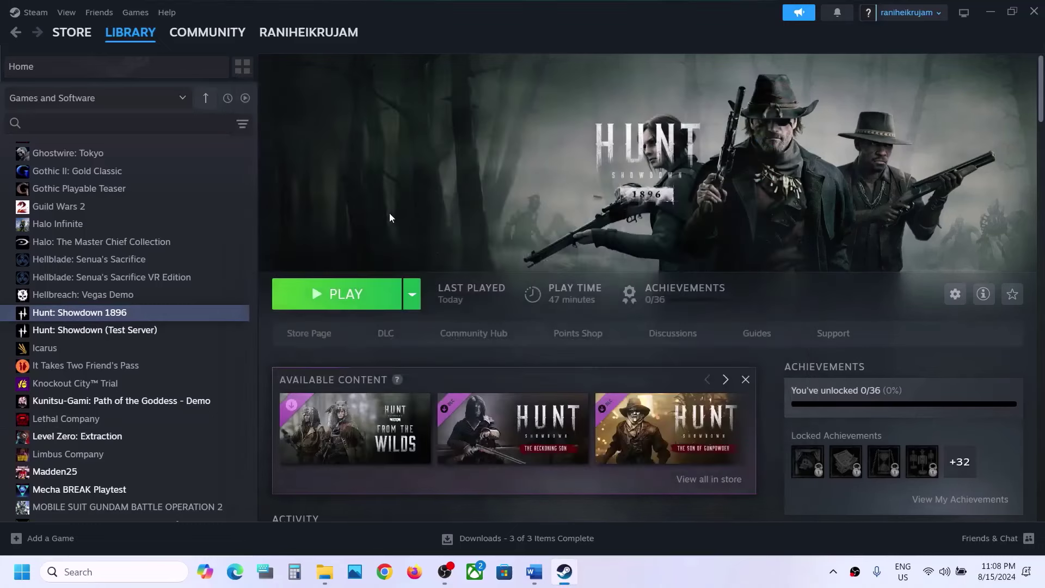
Step: Clear the launch options of Hunt: Showdown 1896 and close its properties
right_click(220, 314)
click(256, 415)
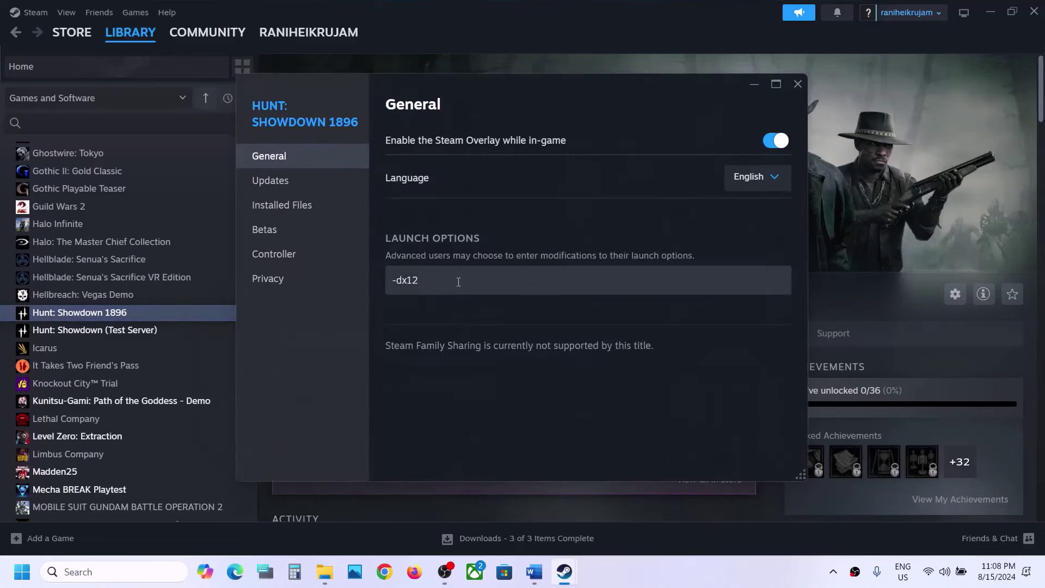
drag(458, 282, 337, 293)
key(BackSpace)
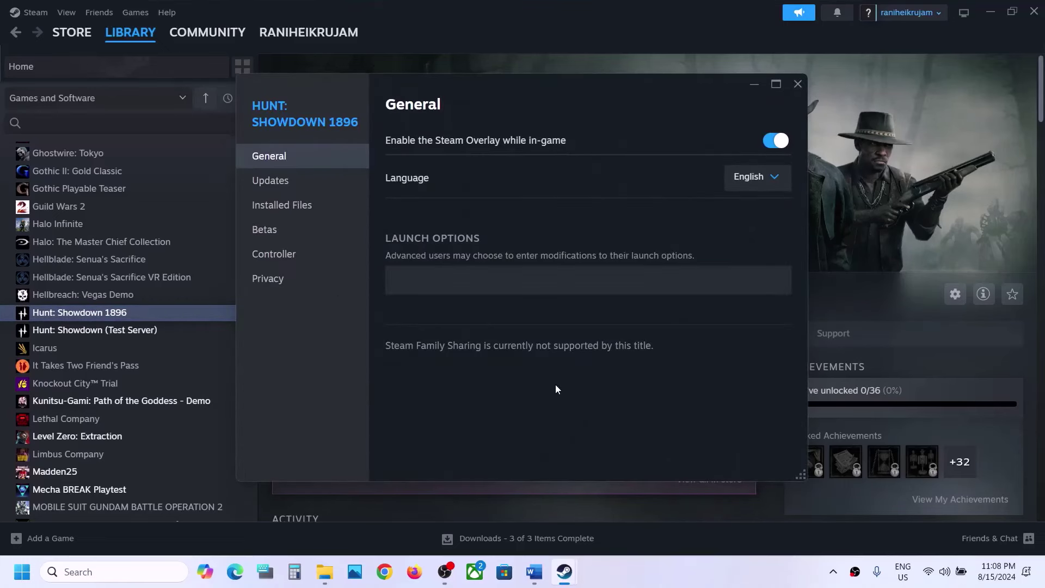
click(797, 84)
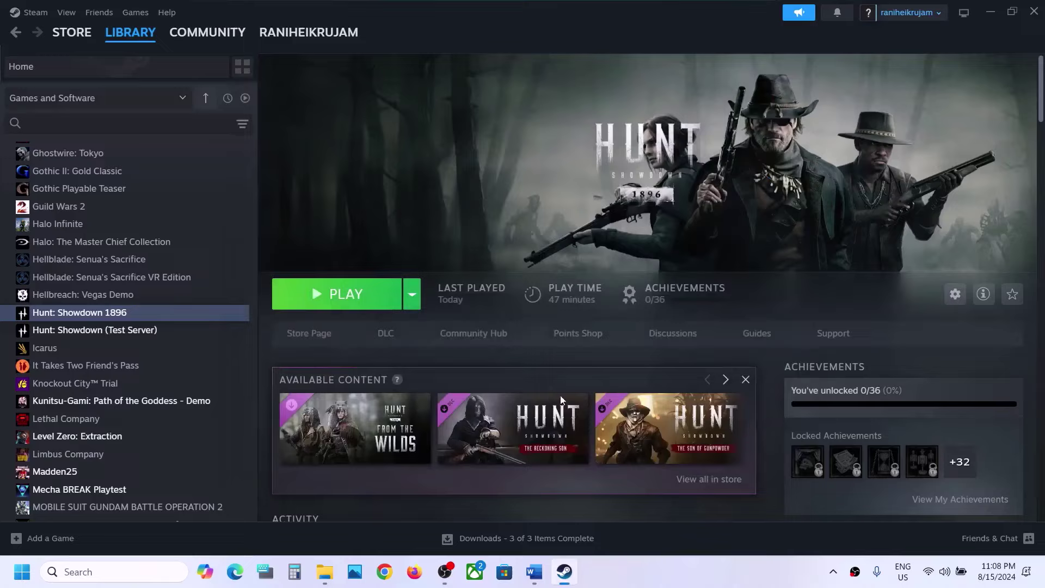
Step: Switch to the Word document, read on to Step 9, and highlight "Roll back graphics driver"
click(534, 571)
scroll(504, 420, down, 3)
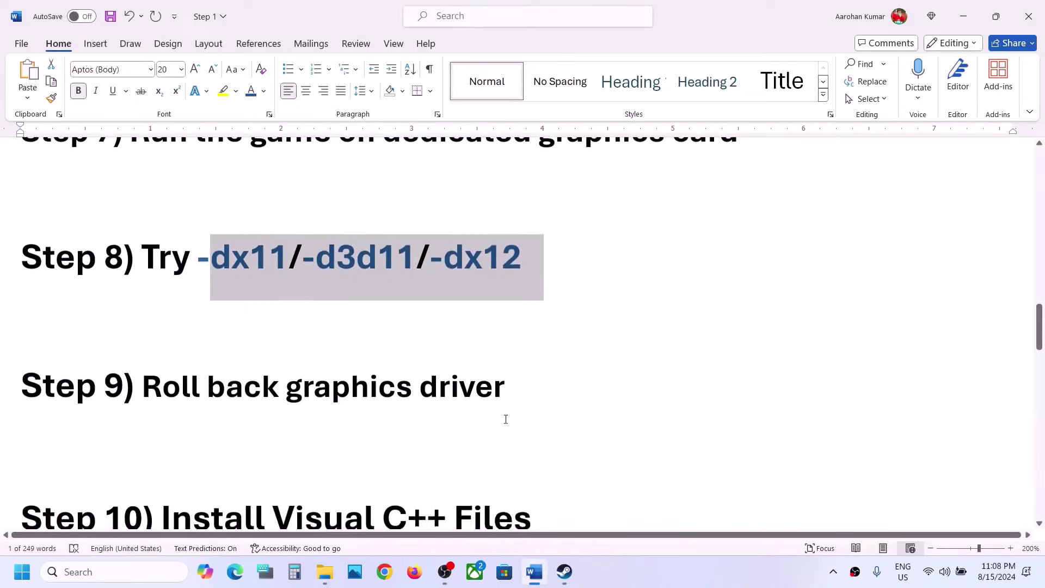
drag(195, 390, 557, 376)
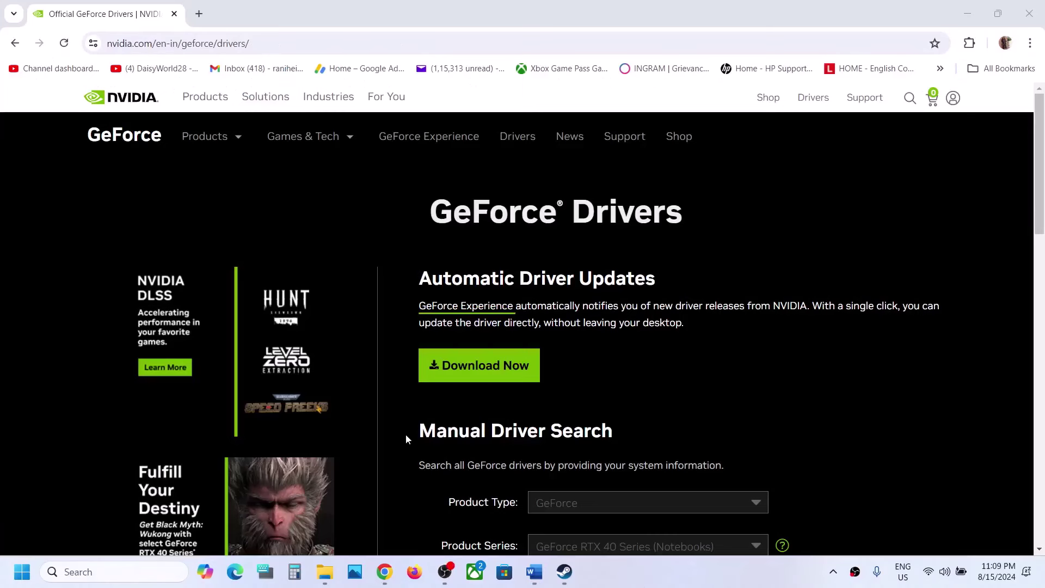
Step: In the manual driver search, choose the GeForce RTX 30 Series (Notebooks) product series and decline the push notifications
click(257, 41)
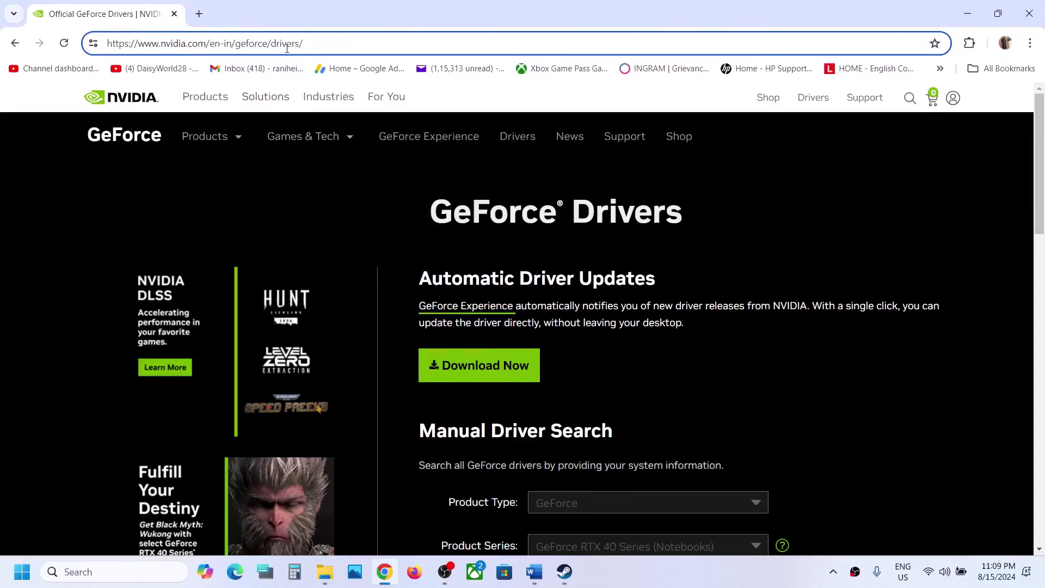
scroll(455, 280, down, 5)
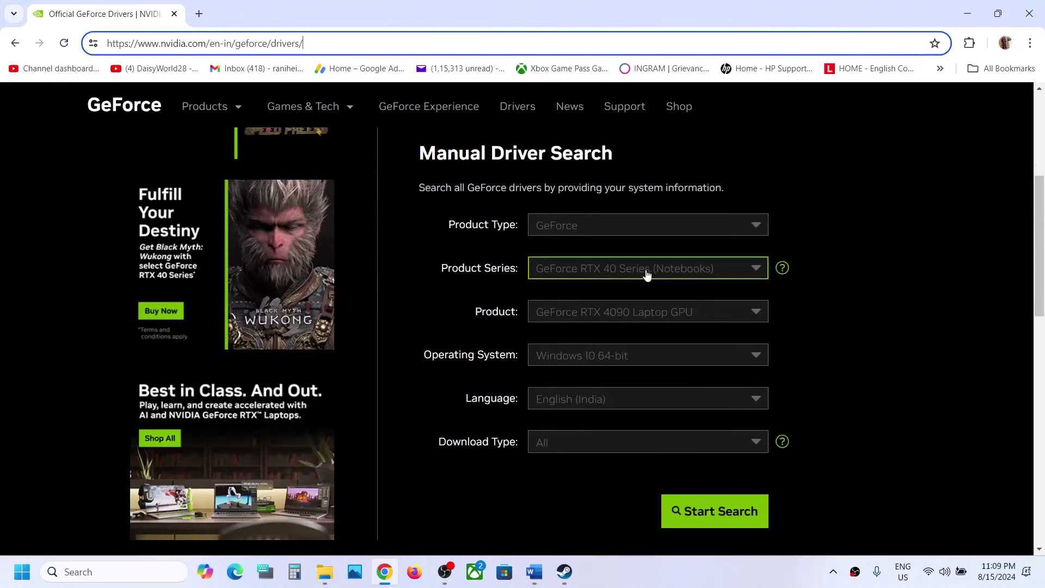
click(649, 275)
click(649, 274)
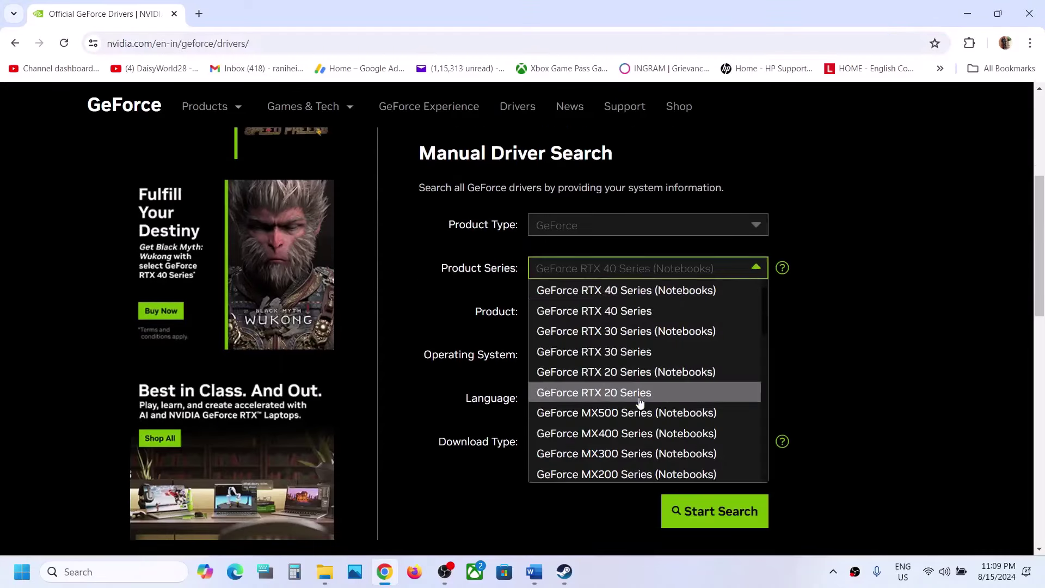
click(656, 338)
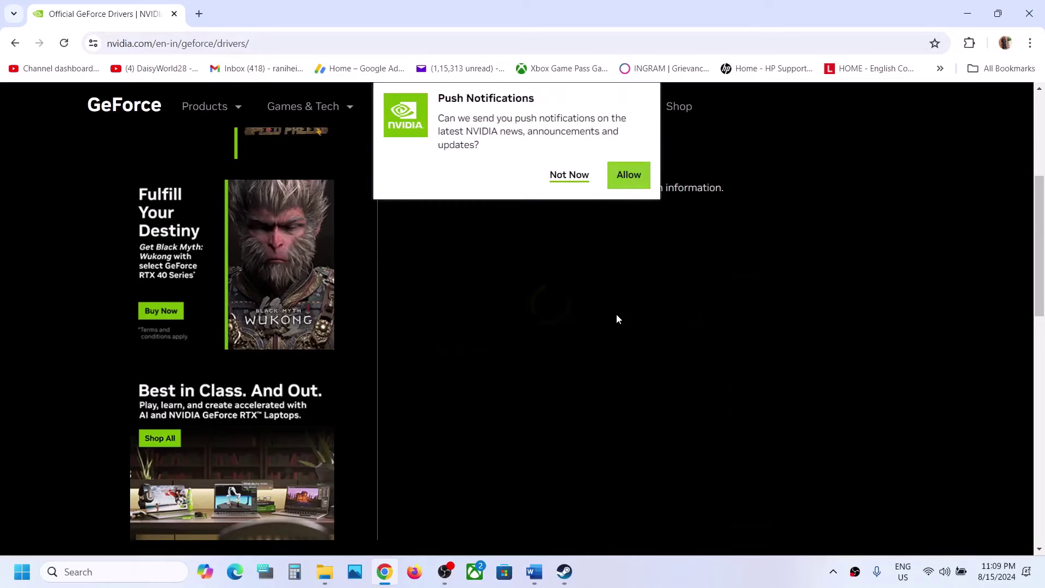
click(569, 175)
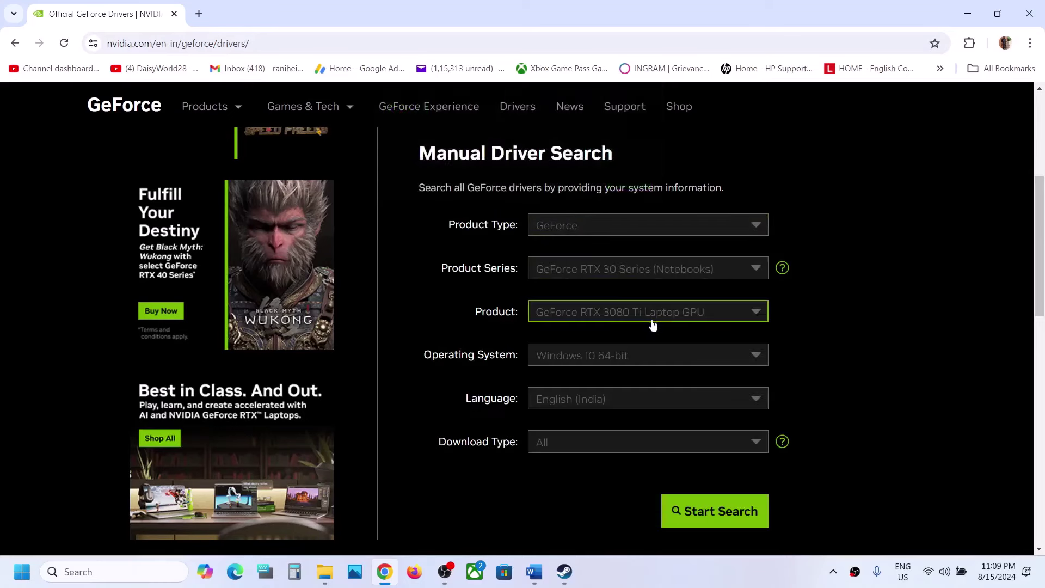
Step: Choose GeForce RTX 3050 Laptop GPU and Windows 11 as product and operating system, and start the driver search
click(650, 324)
click(639, 455)
click(633, 359)
click(590, 399)
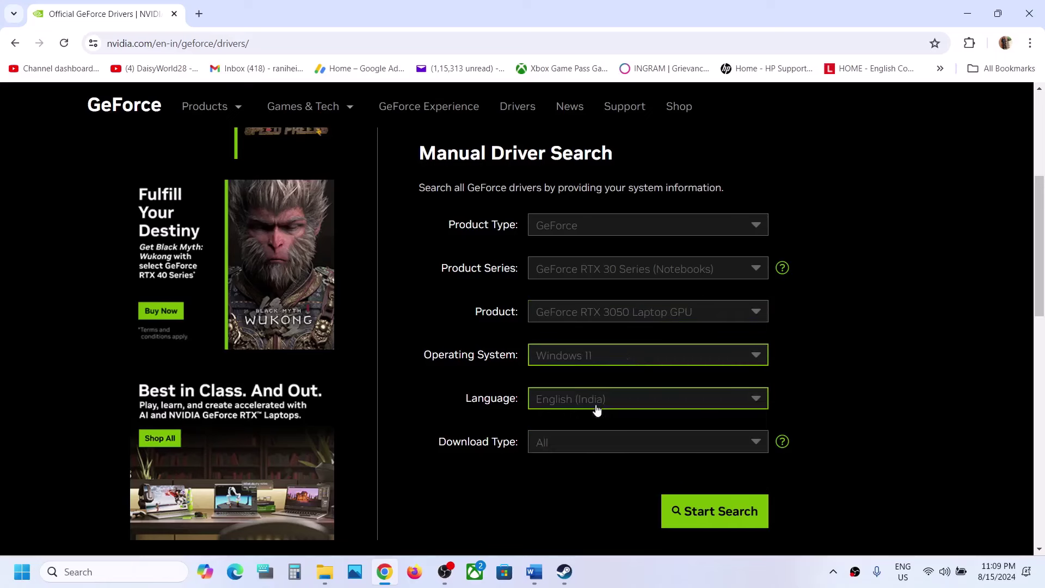
click(712, 511)
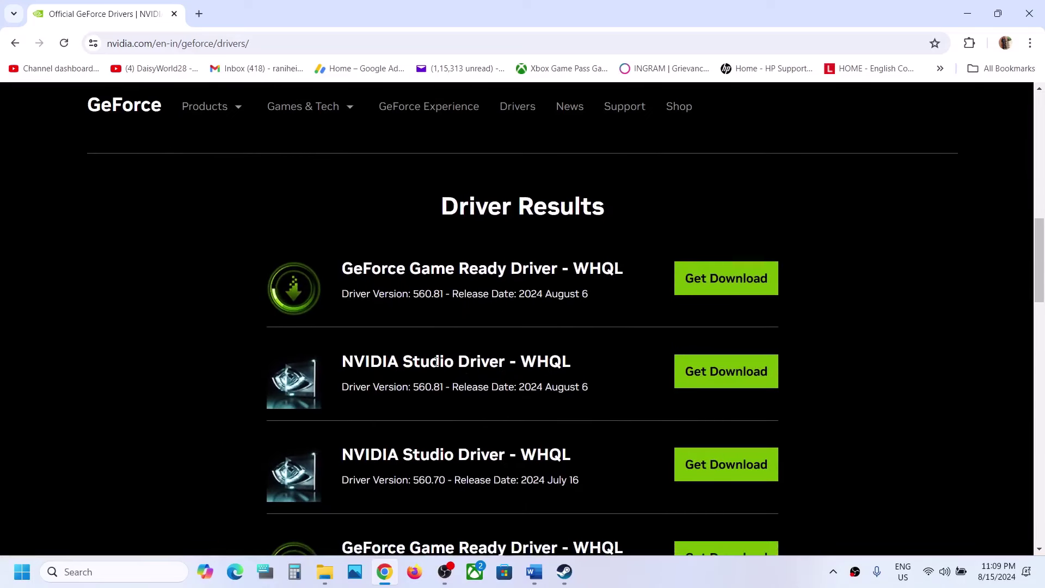
Step: Compare the listed Game Ready driver versions and open the download page of version 560.70
scroll(435, 362, down, 1)
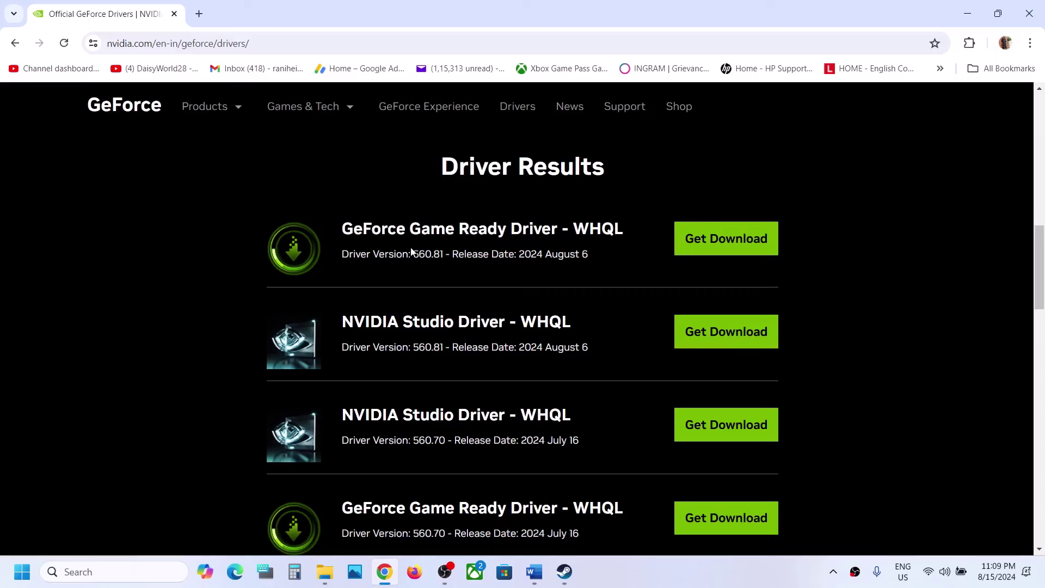
drag(411, 253, 440, 254)
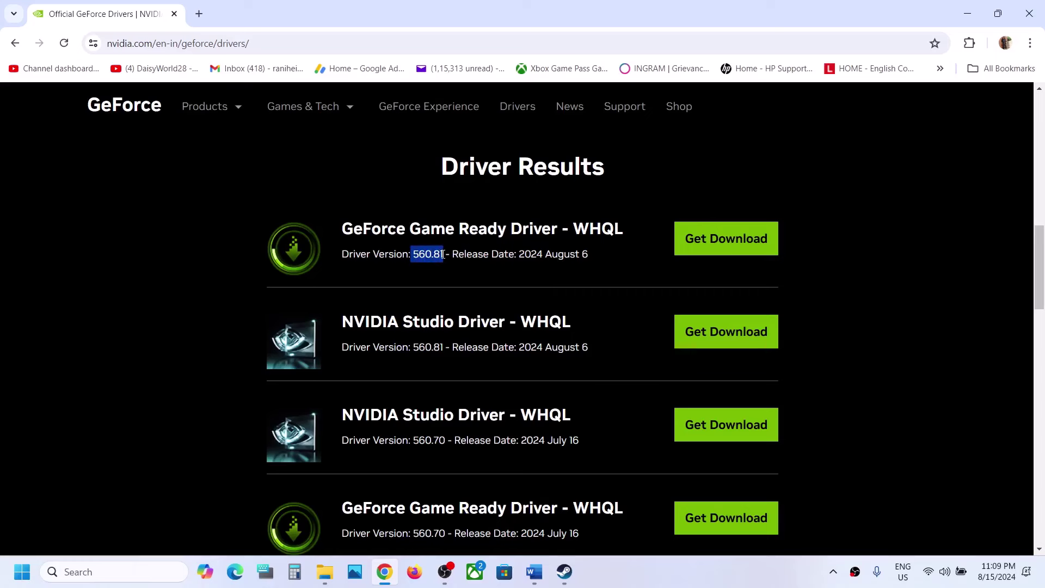
scroll(443, 255, down, 2)
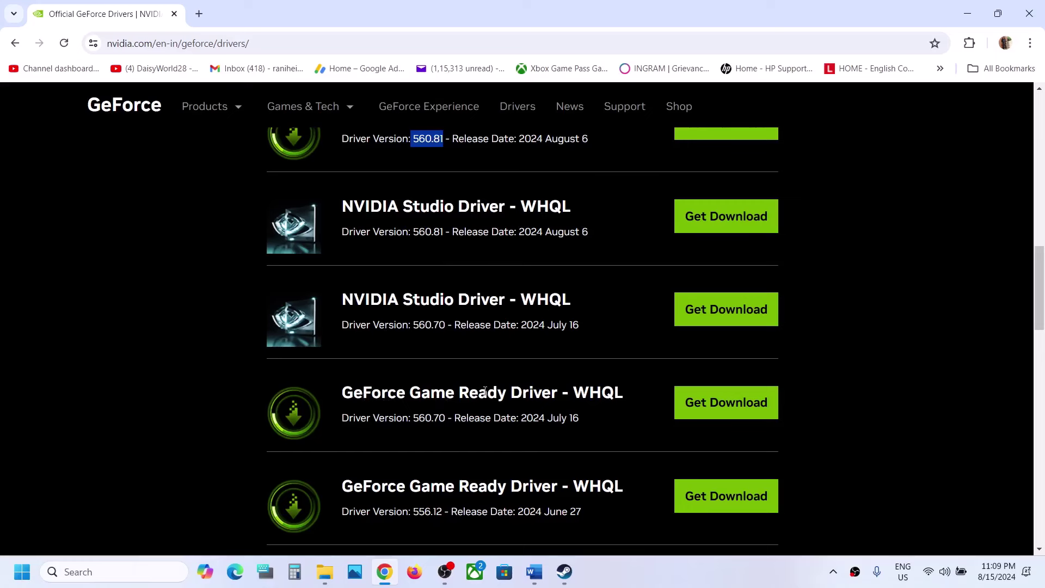
drag(413, 418, 439, 419)
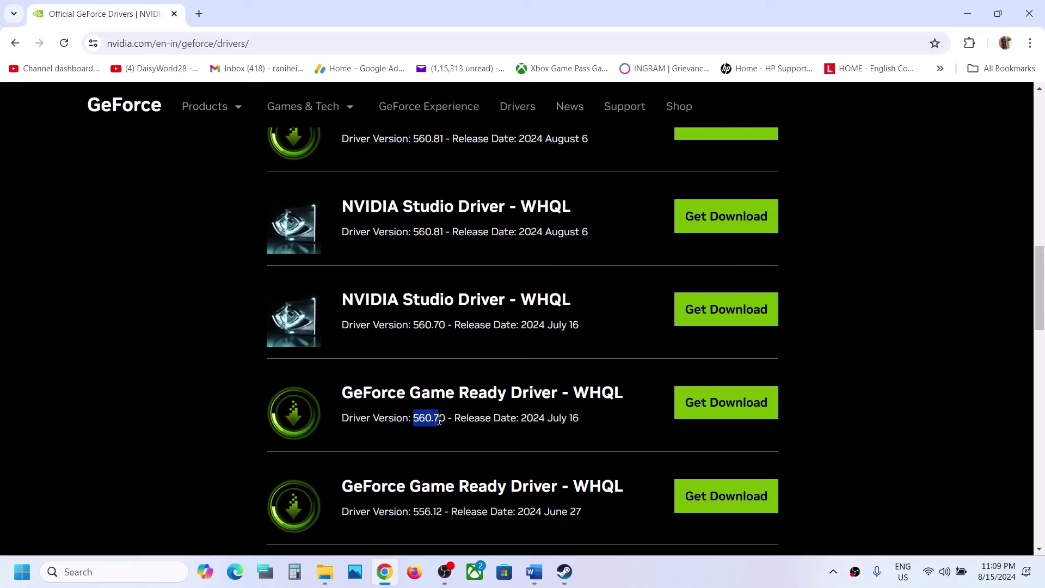
scroll(446, 420, down, 1)
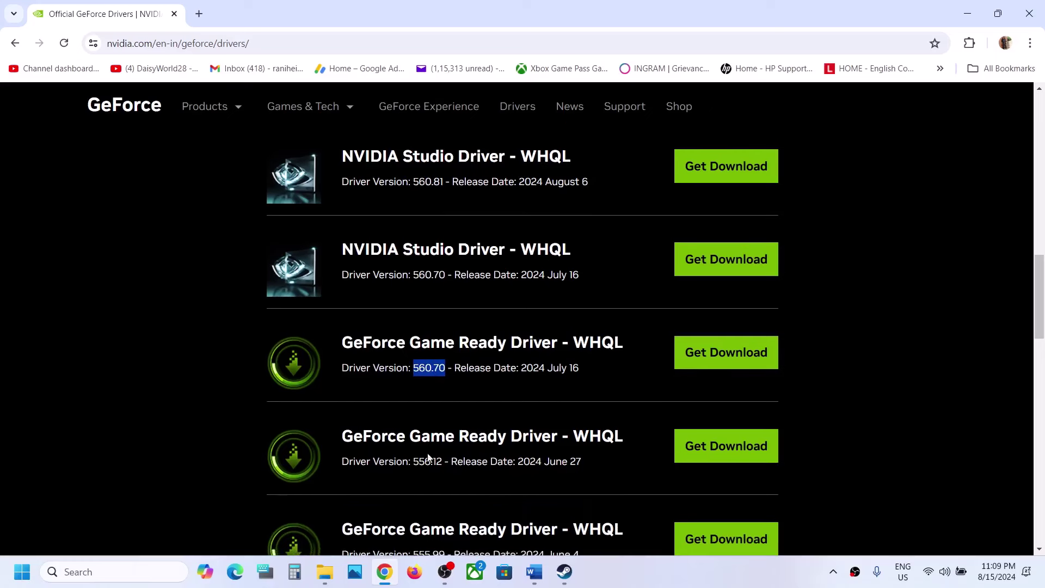
drag(414, 463, 442, 462)
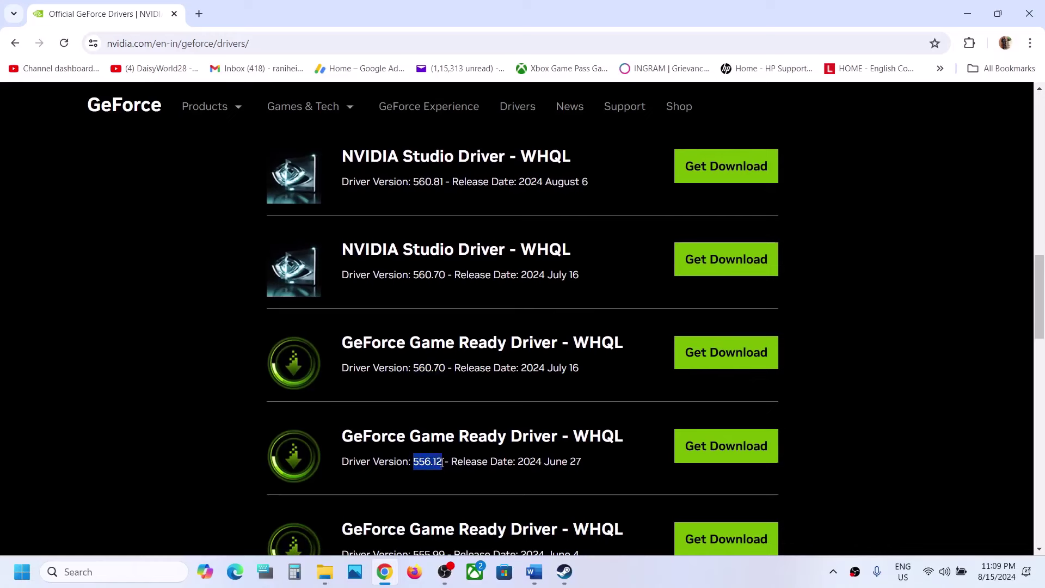
drag(415, 369, 442, 369)
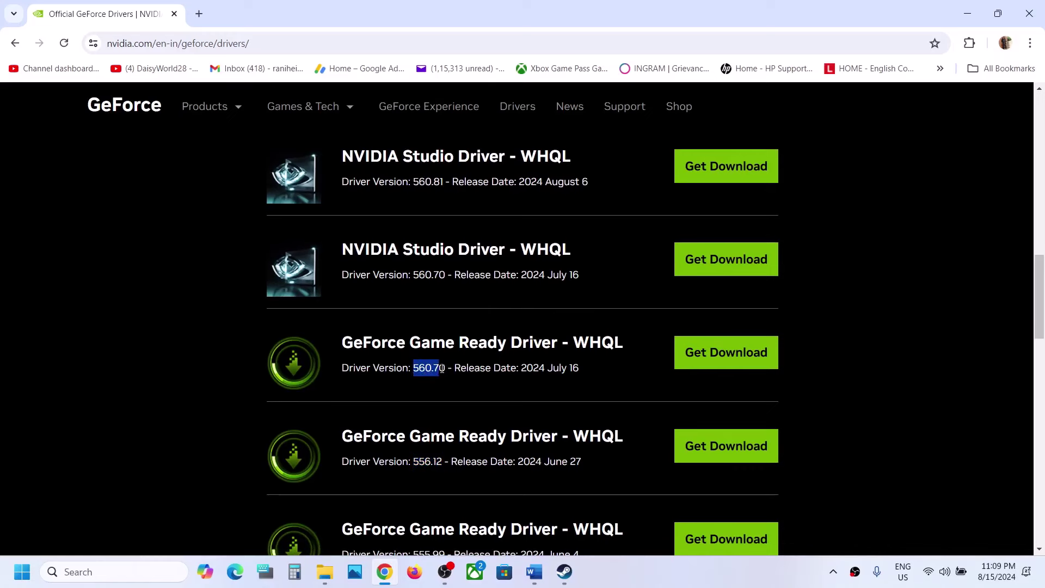
click(695, 360)
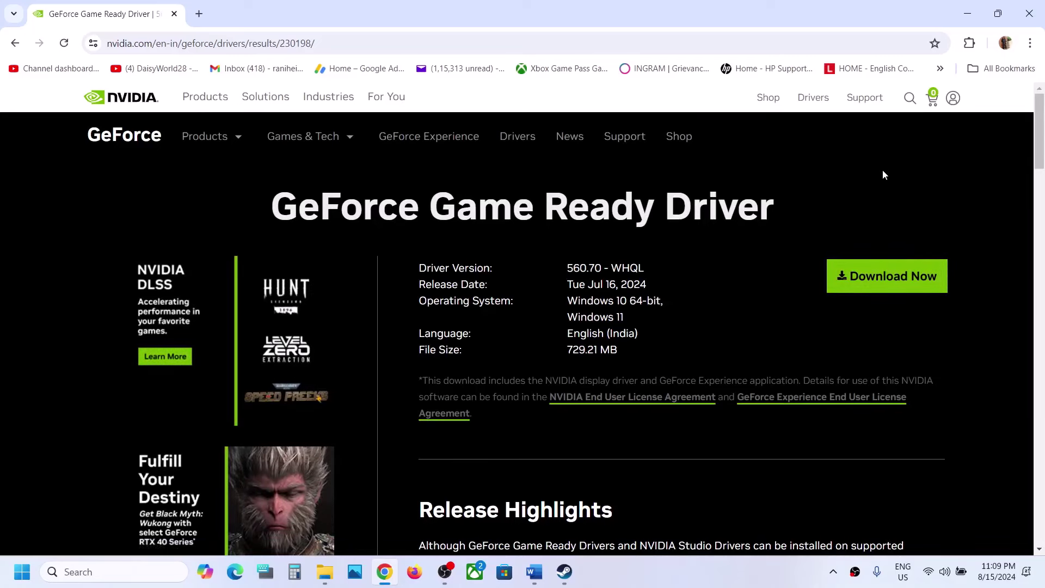
Step: Switch to the Word document and highlight "clean installation" in the Step 6 heading
mouse_move(534, 571)
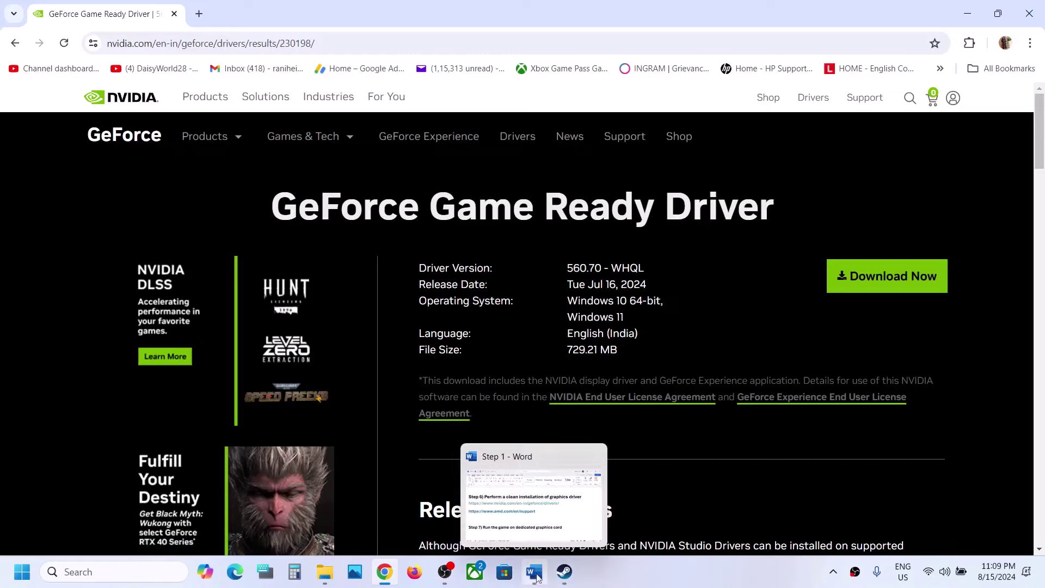
click(533, 522)
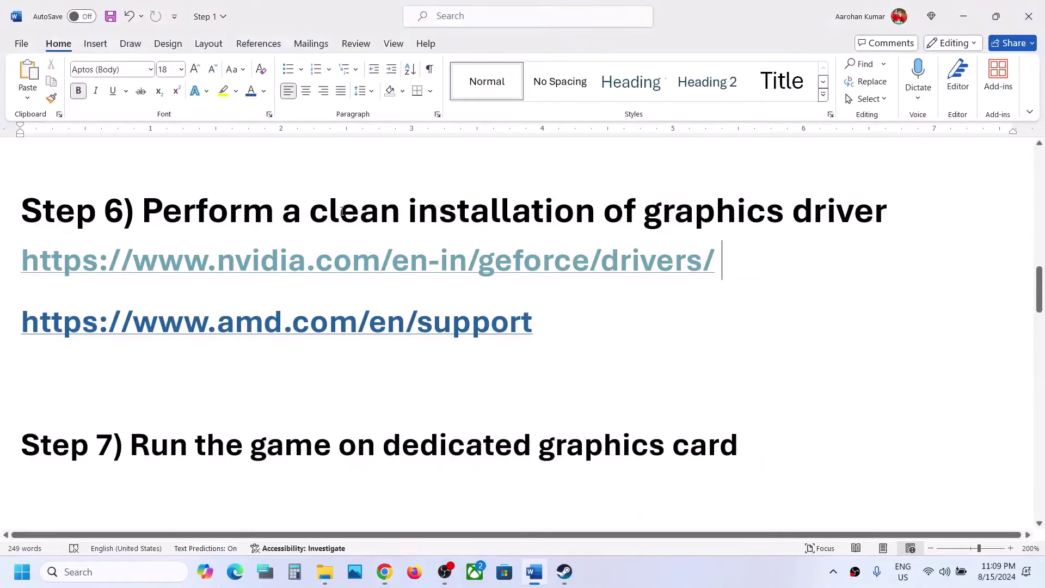
drag(341, 211, 536, 221)
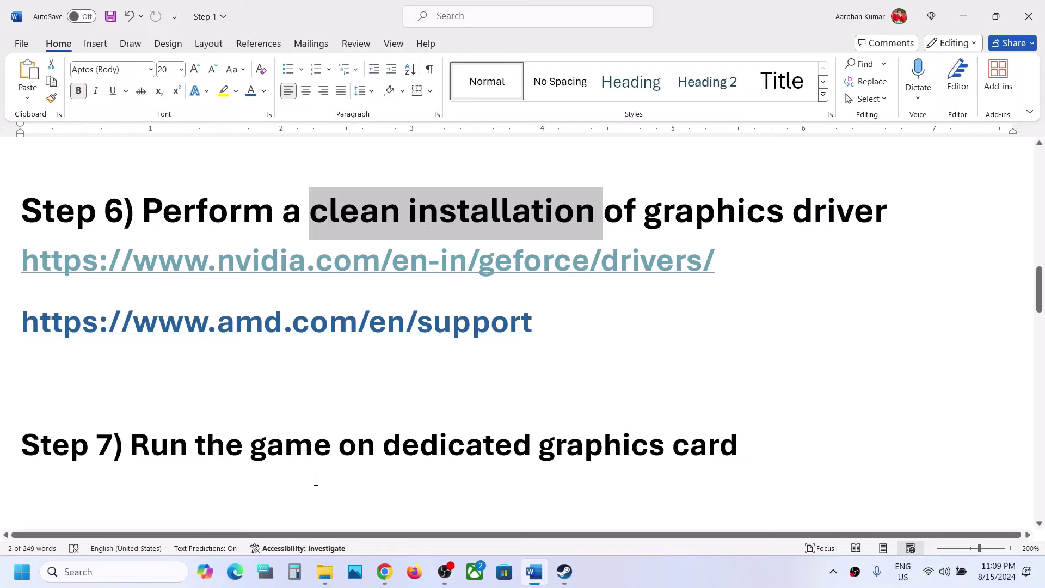
Step: Review the roll-back step and copy the AMD support link listed under Step 6
scroll(326, 468, down, 3)
scroll(329, 438, down, 3)
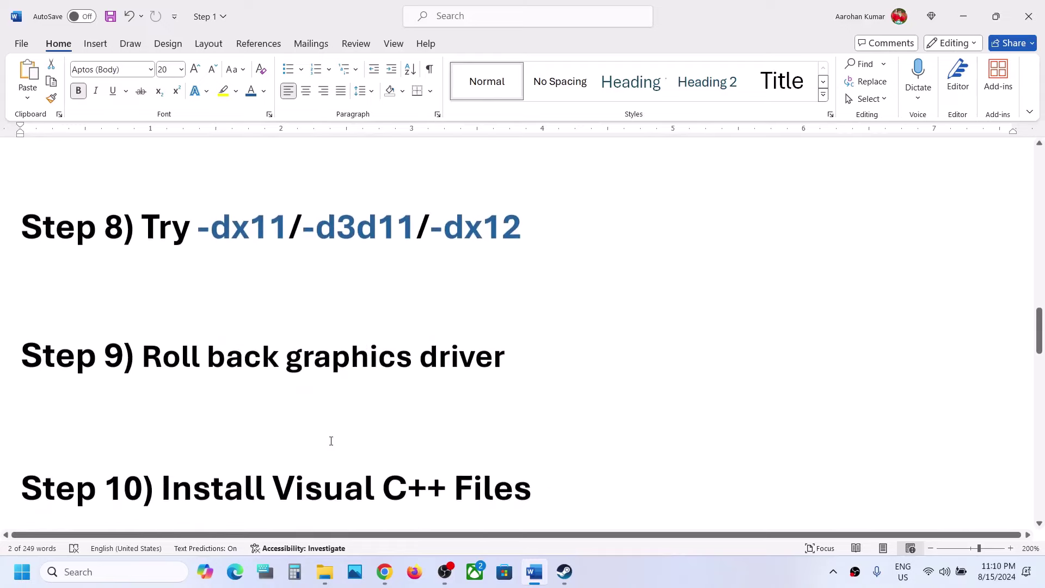
drag(234, 364, 2, 365)
key(ctrl+c)
scroll(569, 358, up, 6)
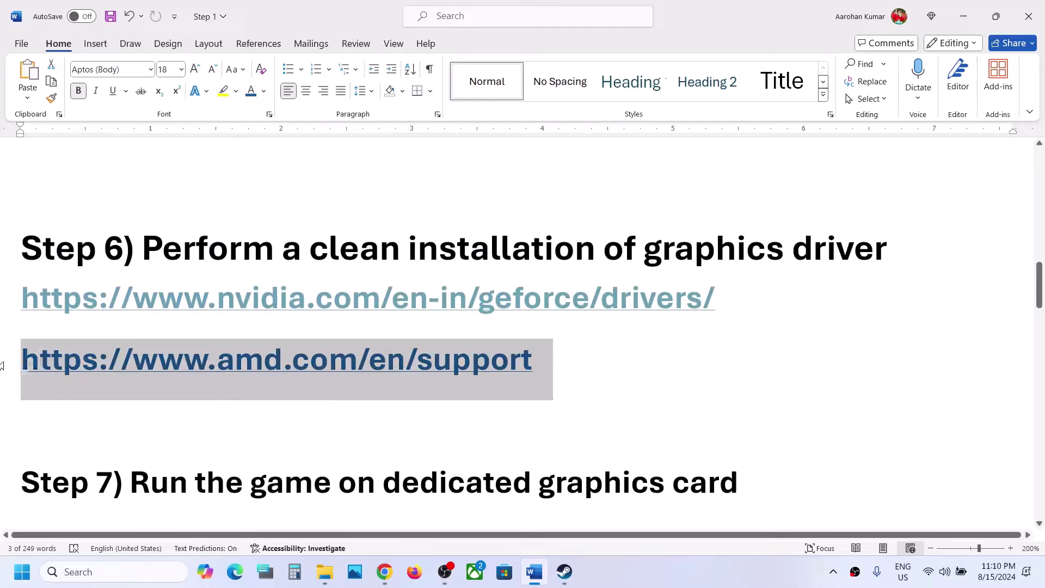
click(276, 434)
Step: Switch to Chrome and open the copied AMD support address in a new tab
click(384, 571)
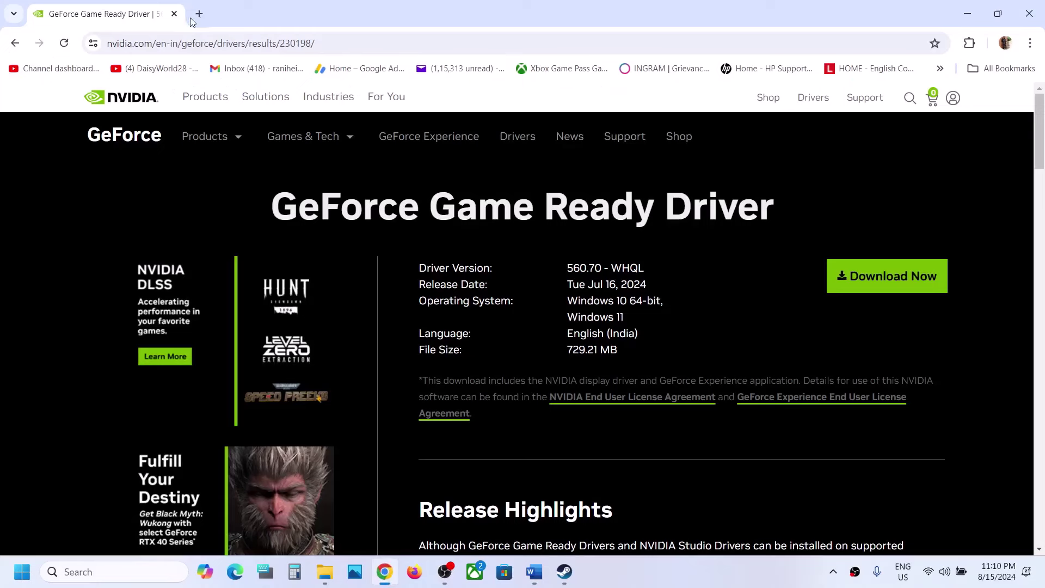
click(199, 14)
key(ctrl+v)
key(Return)
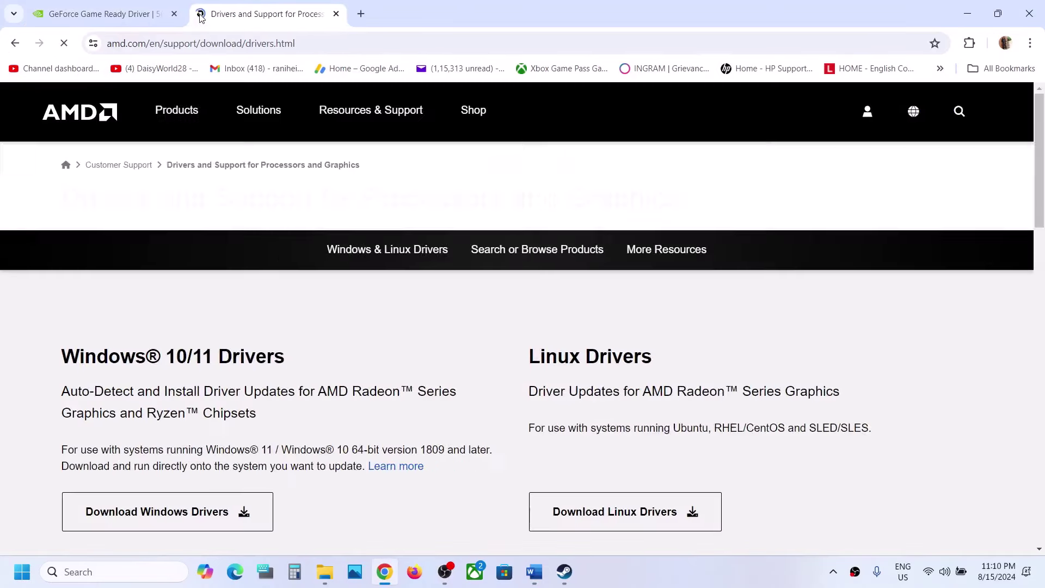
Step: Browse AMD products for Graphics, Radeon RX, Radeon RX 7000 Series, AMD Radeon RX 7900 XTX, submit, and locate the Previous Drivers link
scroll(265, 257, down, 8)
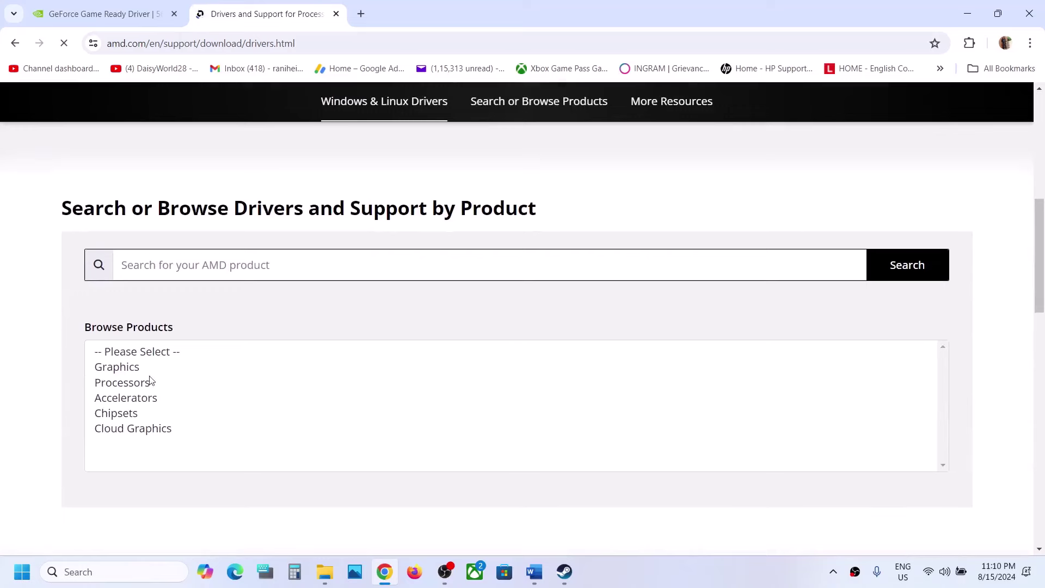
click(147, 367)
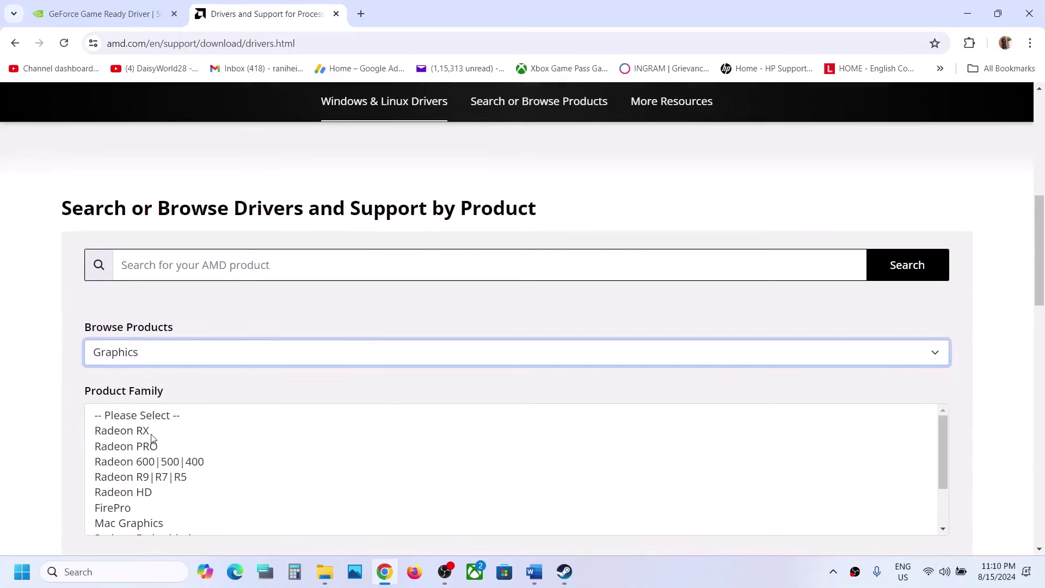
click(152, 434)
scroll(179, 381, down, 3)
click(190, 352)
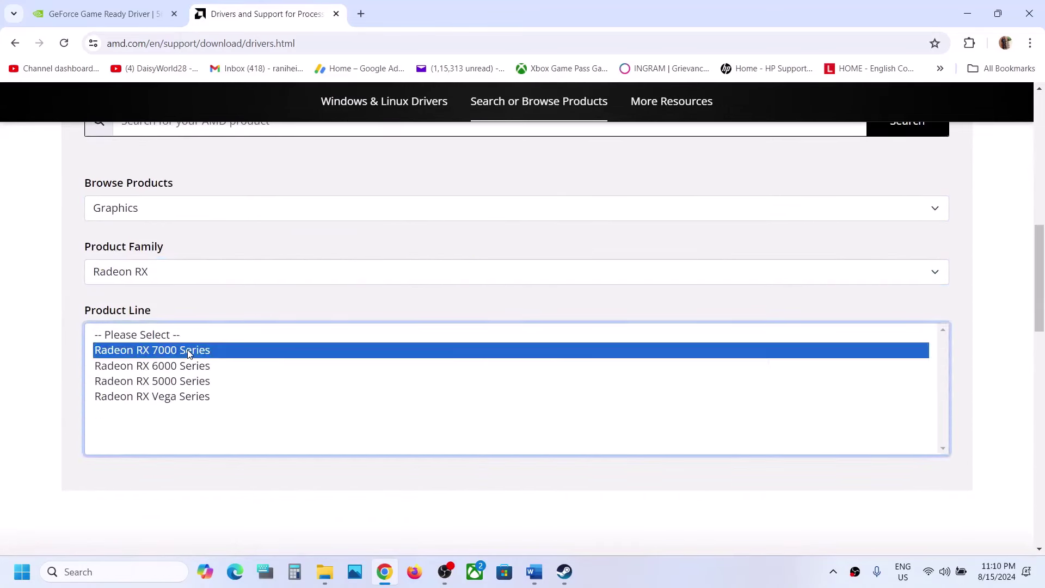
scroll(261, 376, down, 2)
click(198, 330)
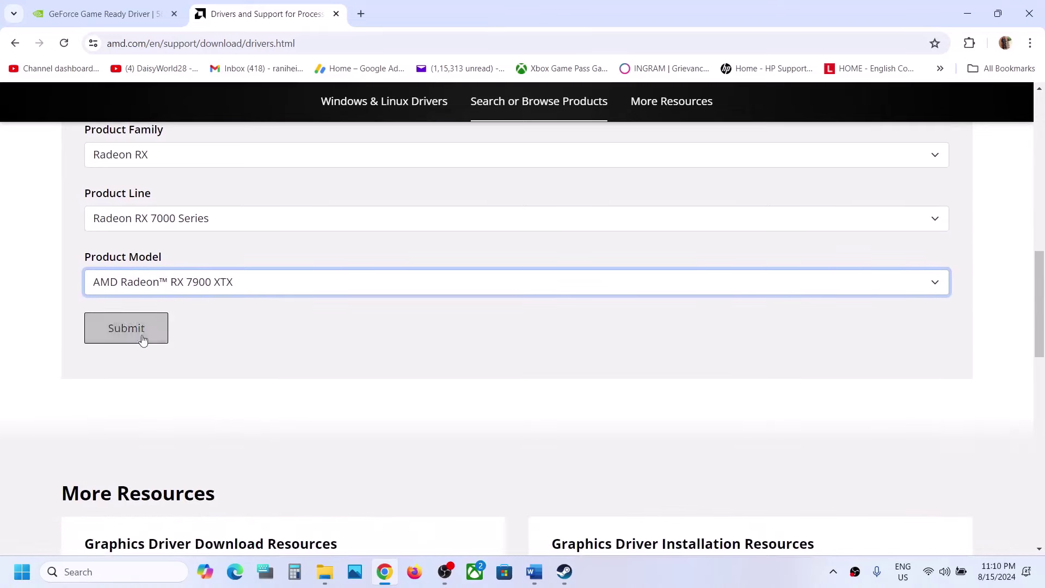
click(128, 362)
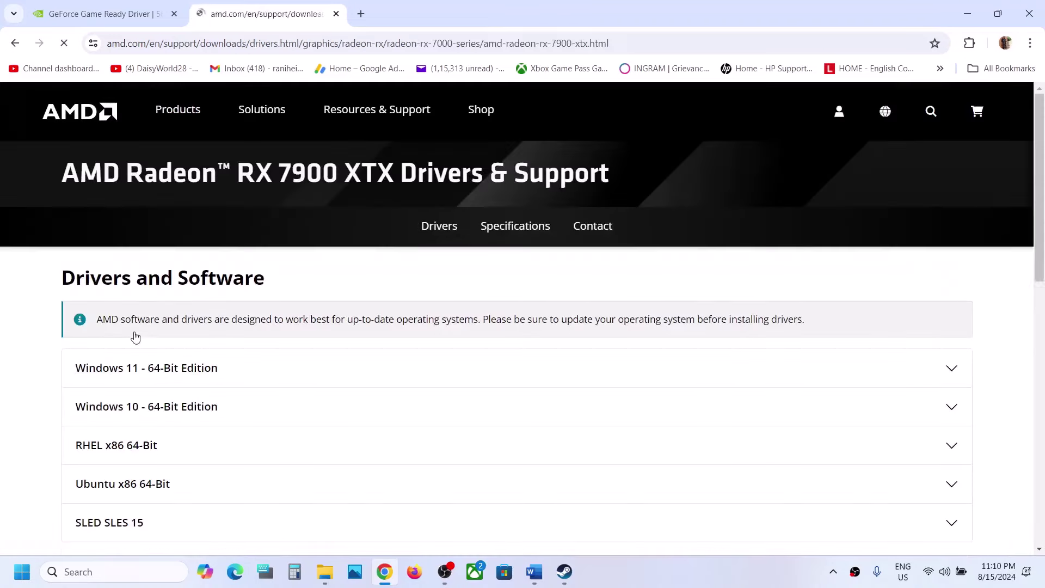
scroll(218, 377, down, 4)
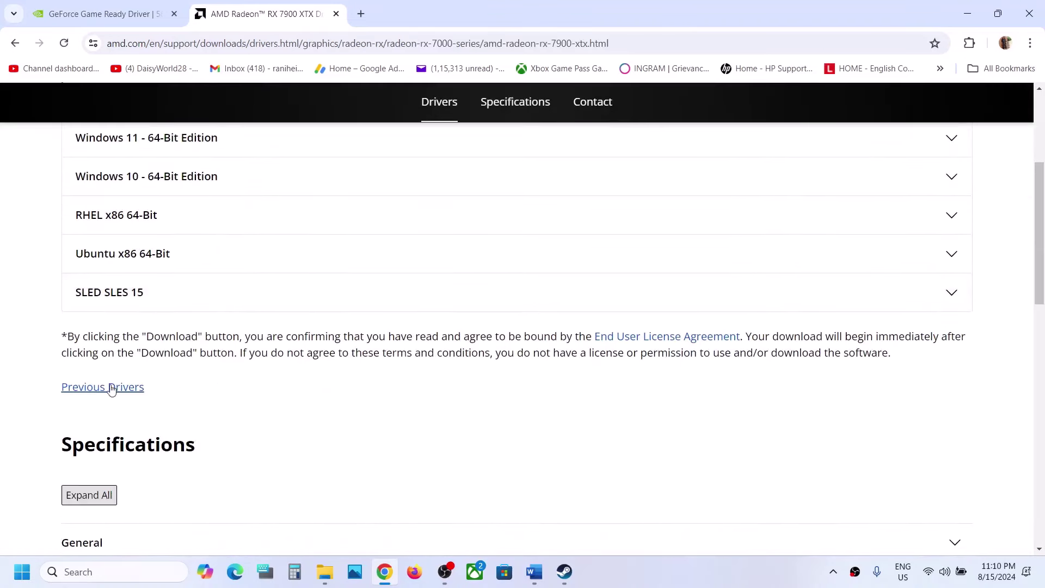